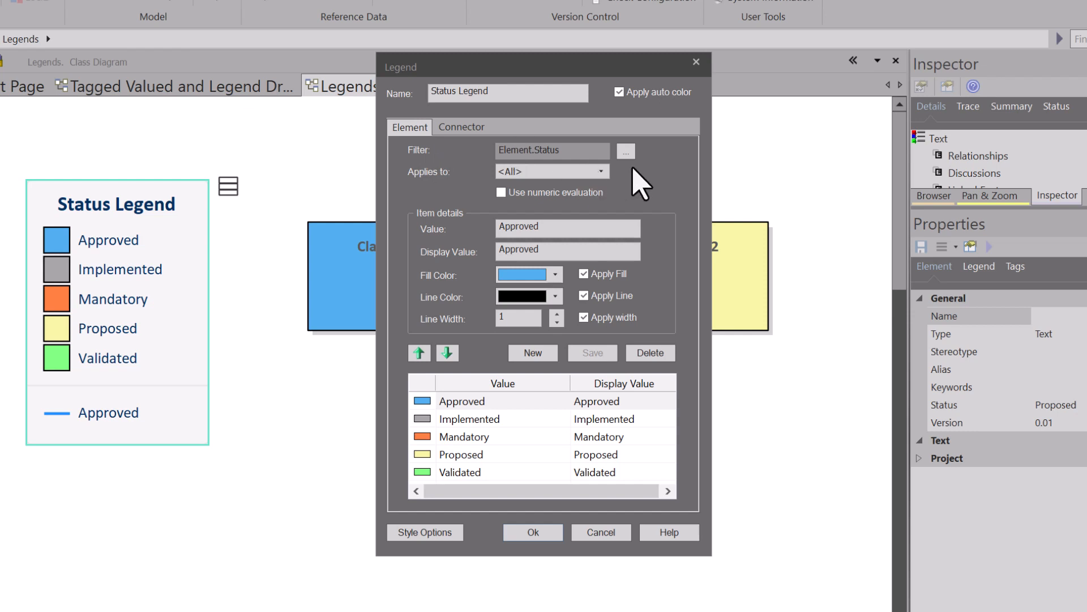
- Examine the Element properties offered as filters for the Status Legend, and close the legend settings
left_click(626, 150)
mouse_move(655, 191)
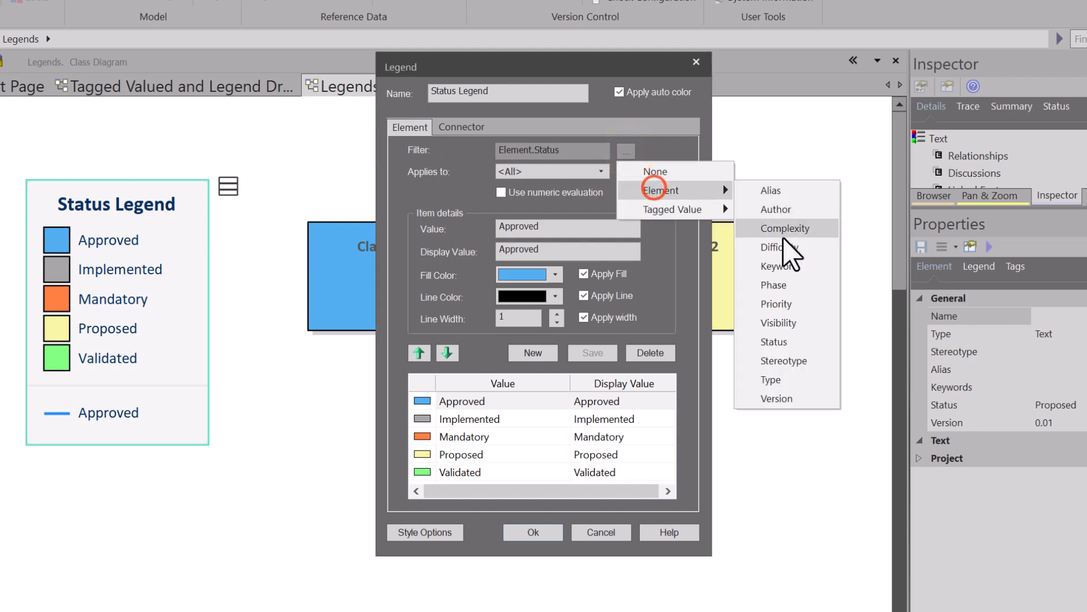
left_click(583, 529)
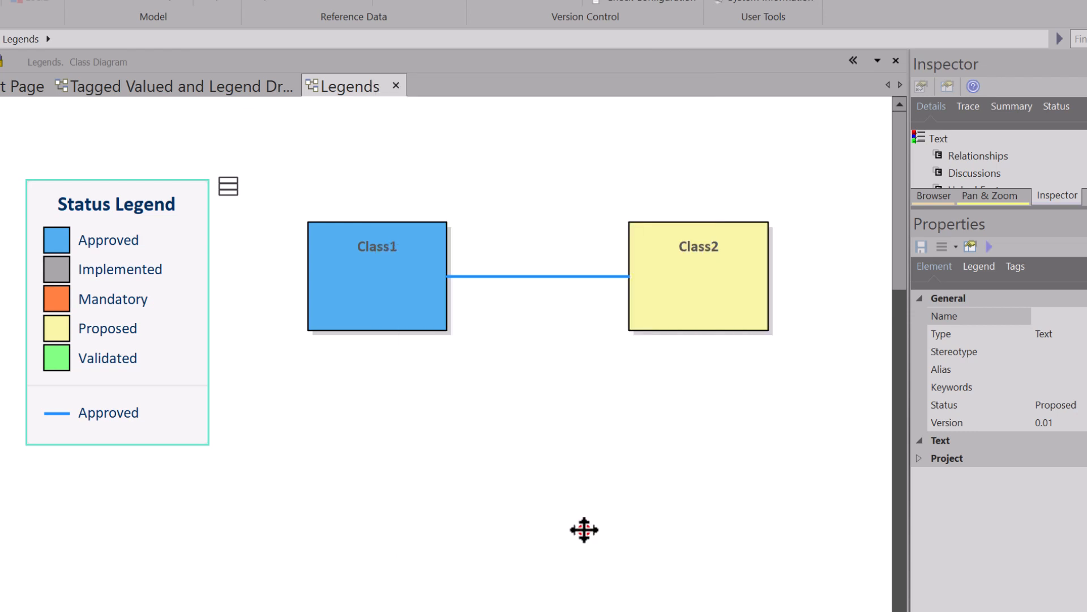
- Set the status of Class1 to Implemented in its element properties
left_click(392, 309)
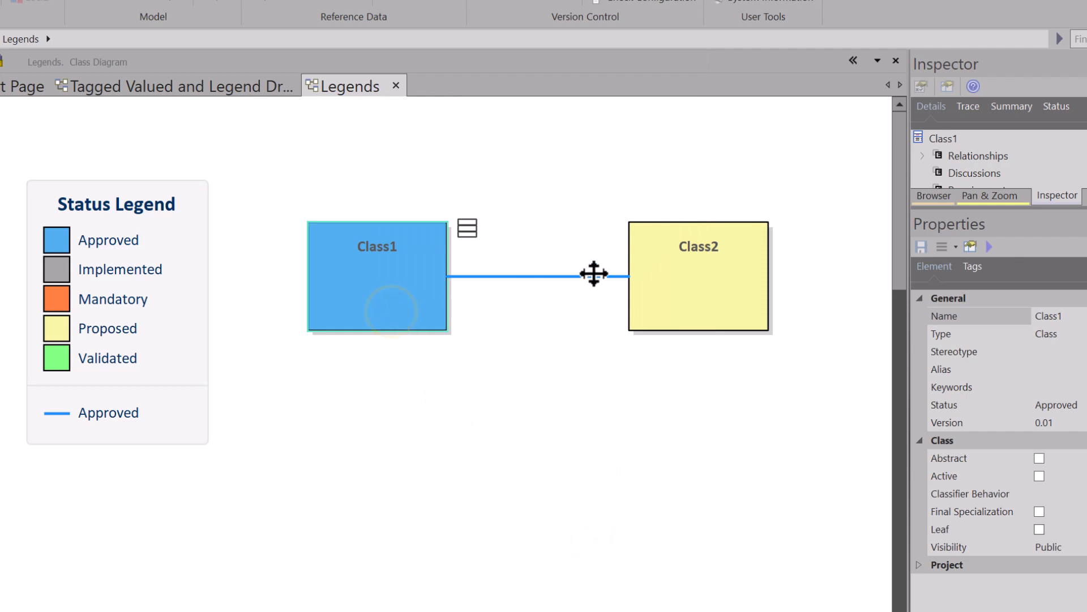
key("alt+Return")
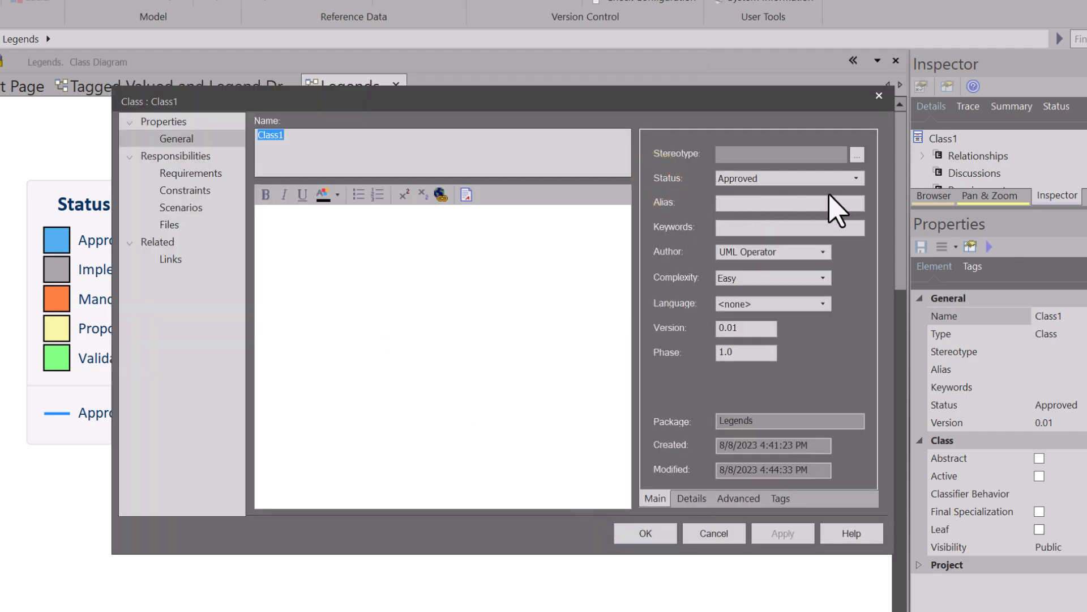
left_click(856, 178)
left_click(768, 201)
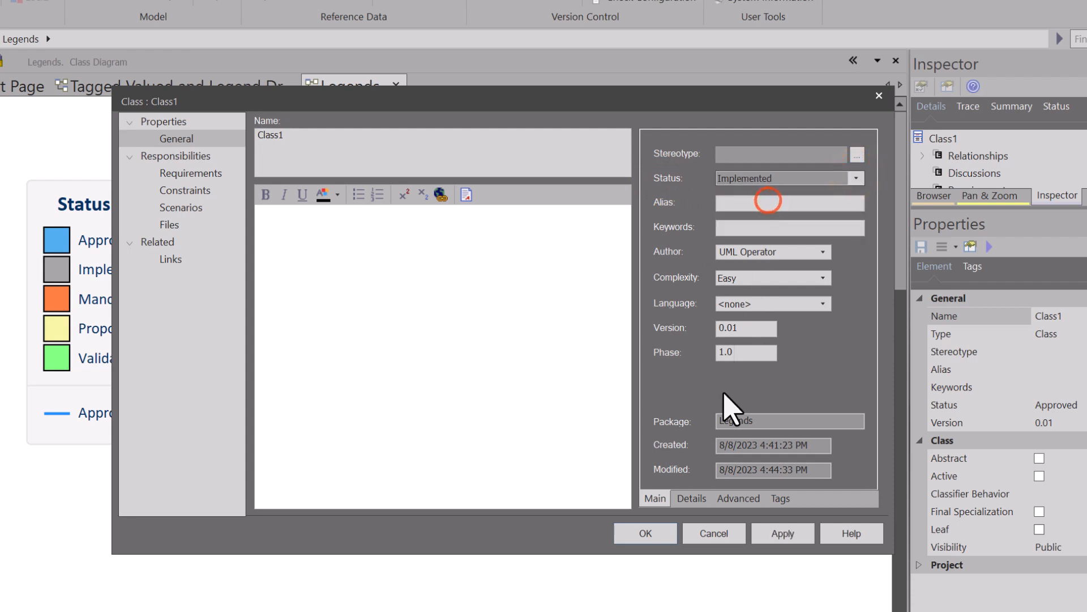
left_click(653, 533)
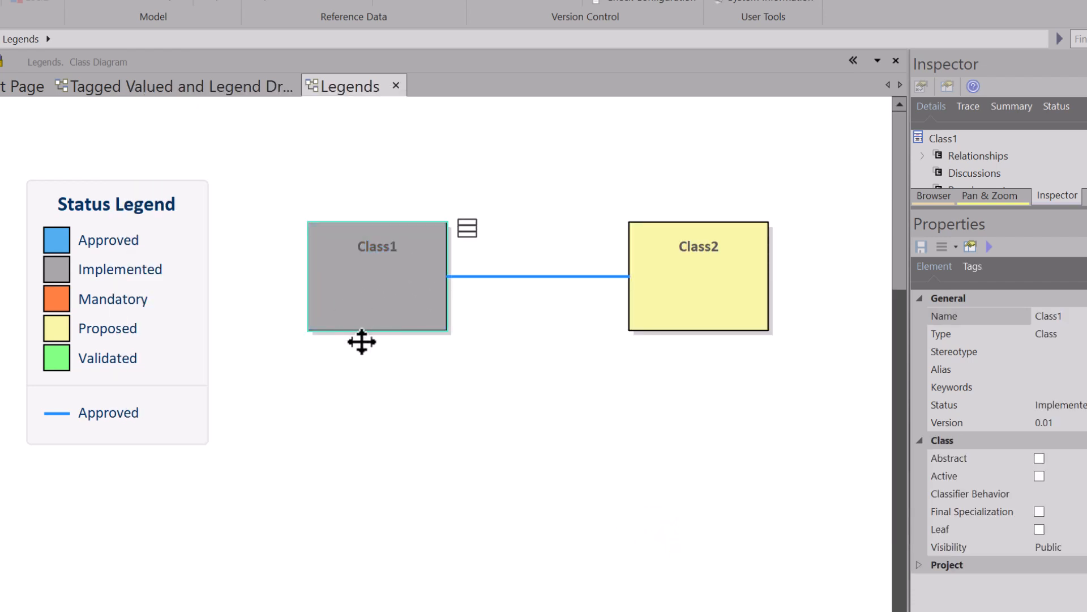
left_click(376, 384)
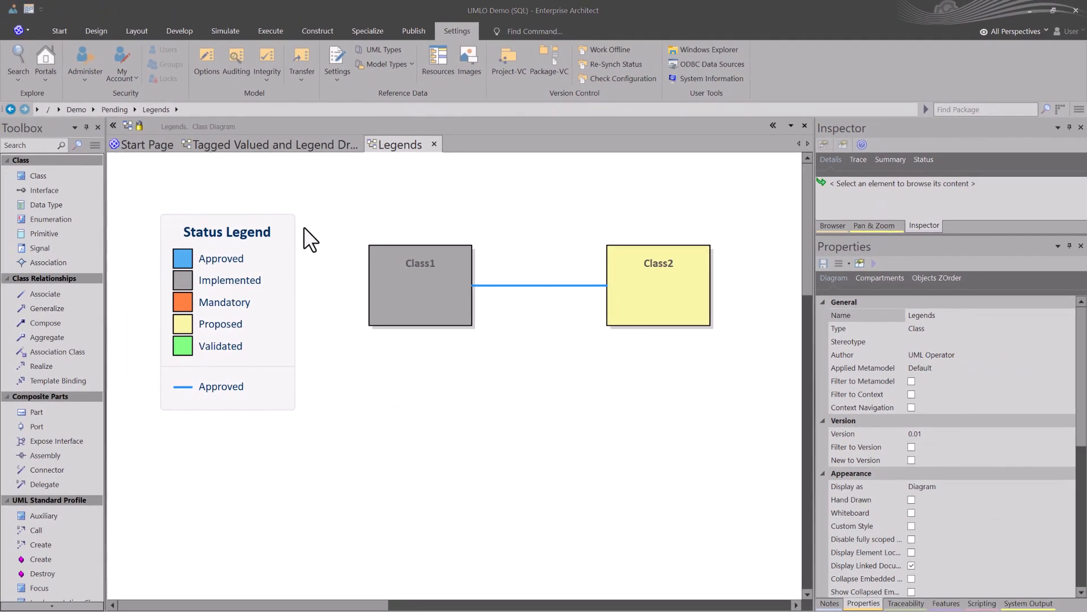
- Open the Status Legend's settings and inspect the Tagged Value choice among its filter options
double_click(235, 239)
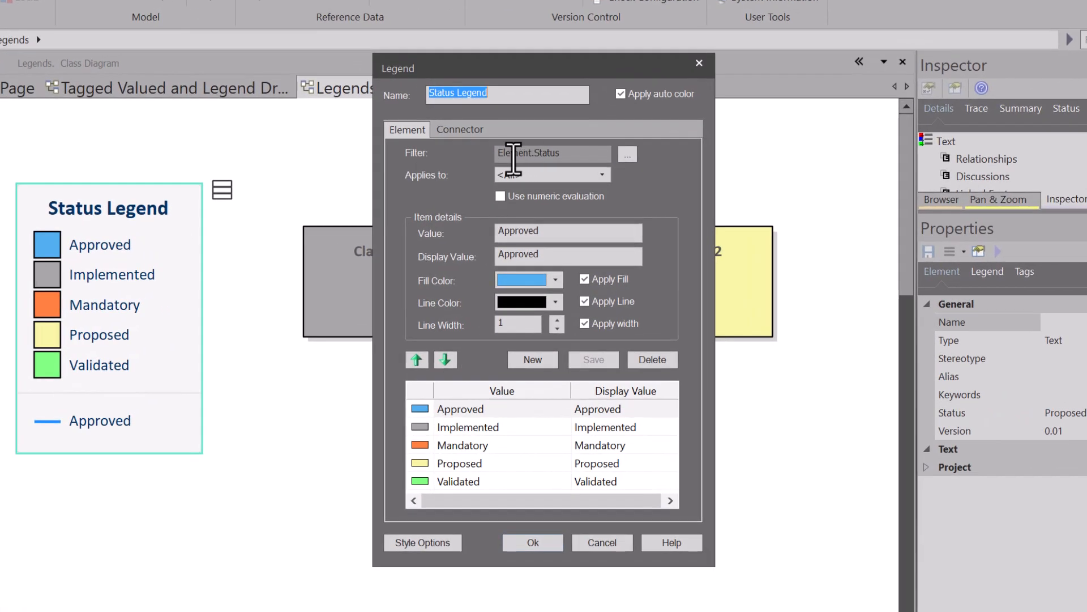
left_click(628, 155)
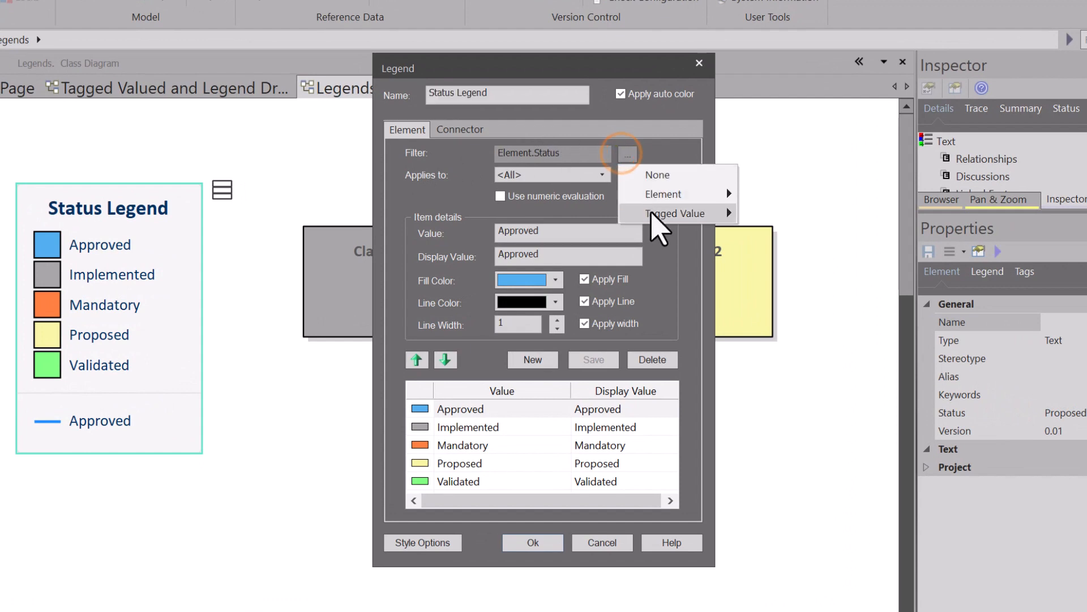
mouse_move(668, 227)
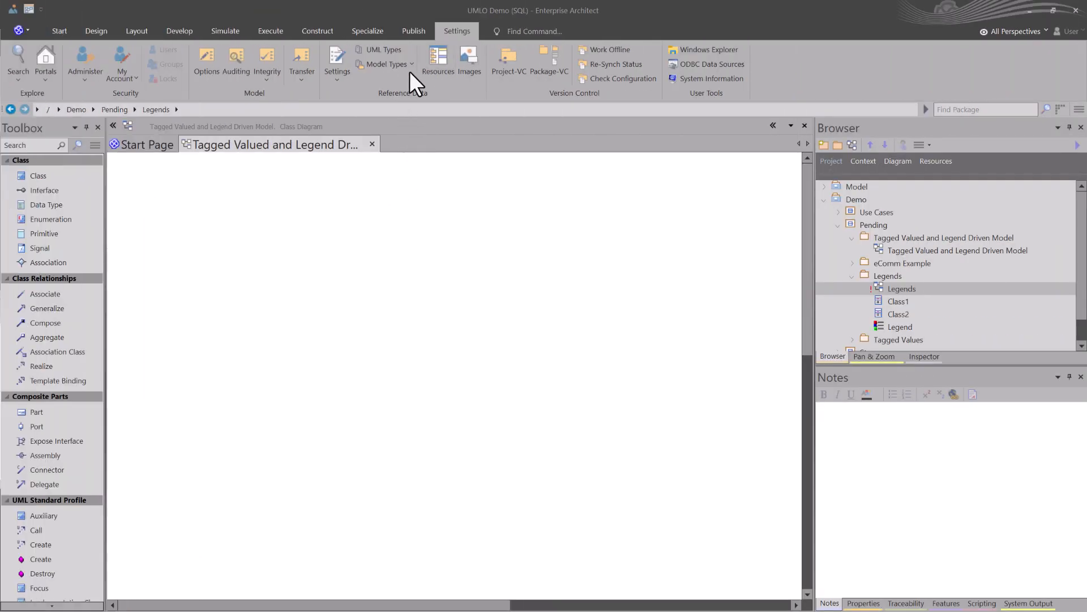
- Open the Tagged Value Types definitions in the model's UML Types reference data and look through the defined tag types
left_click(444, 29)
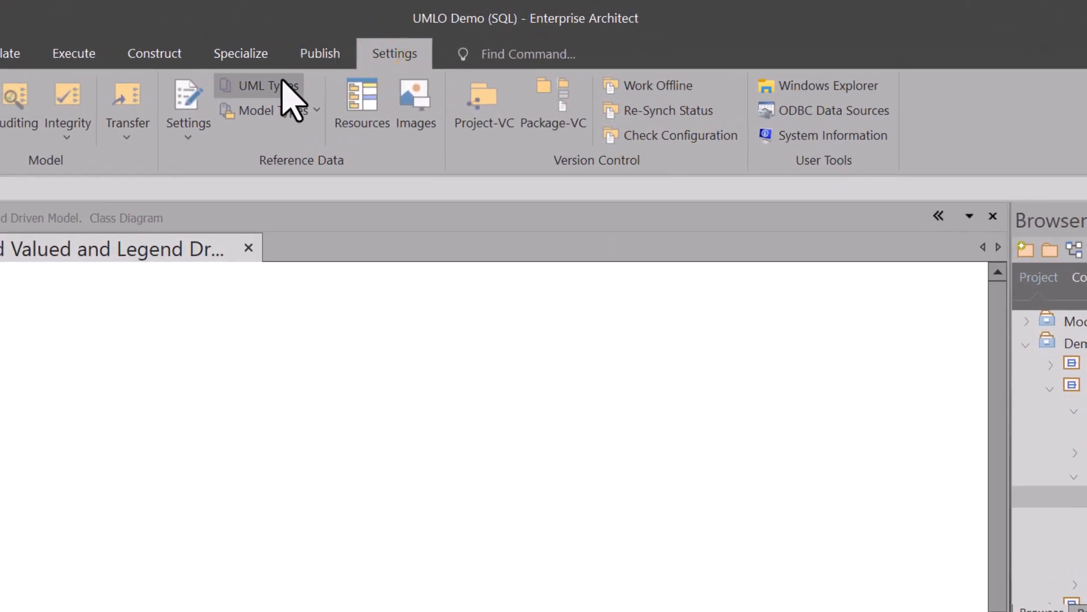
left_click(267, 87)
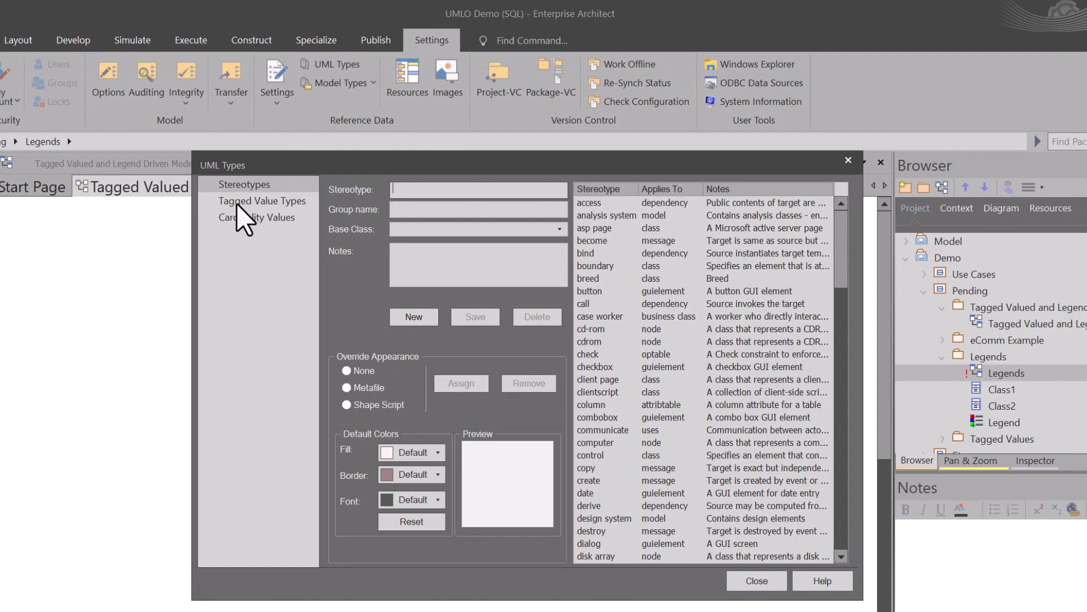
left_click(236, 202)
scroll(371, 473, "down", 3)
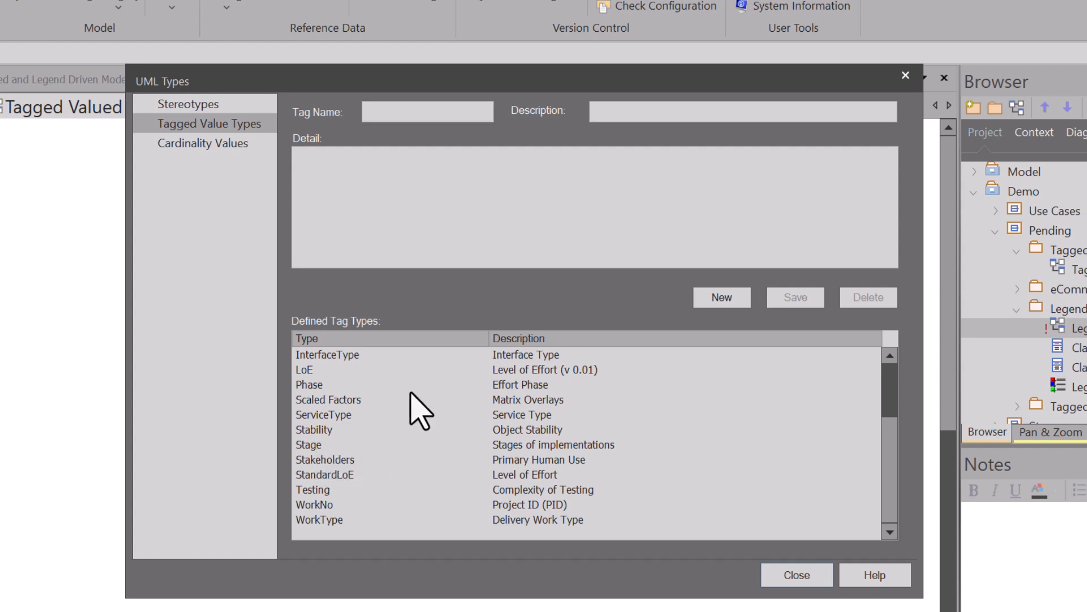
- Create and save a tagged value type named Status with the description "Drives Status in Legends for Diagrams"
left_click(396, 116)
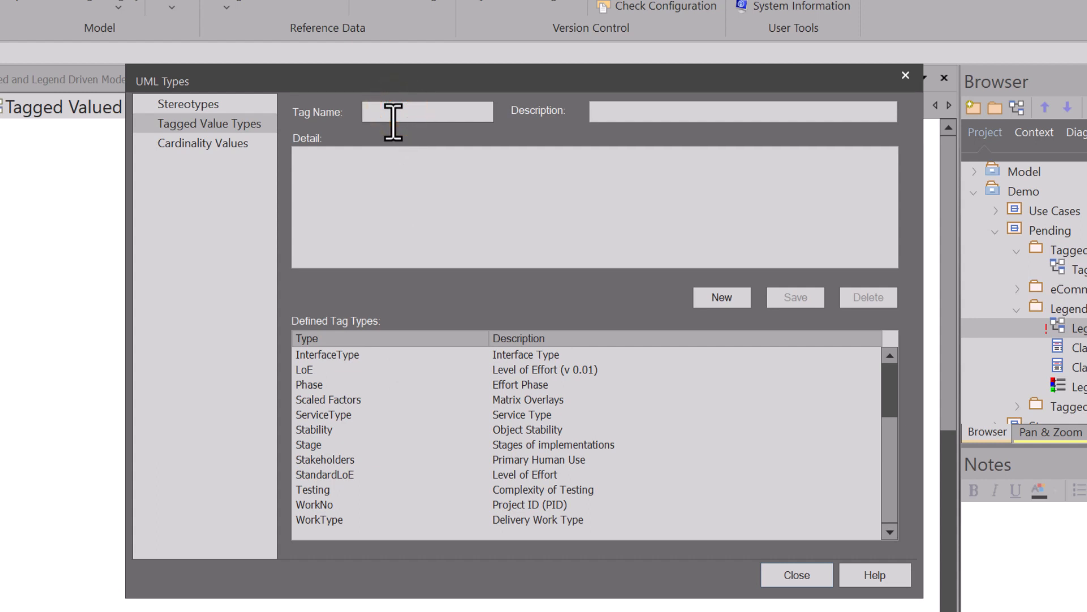
type("Status")
left_click(608, 110)
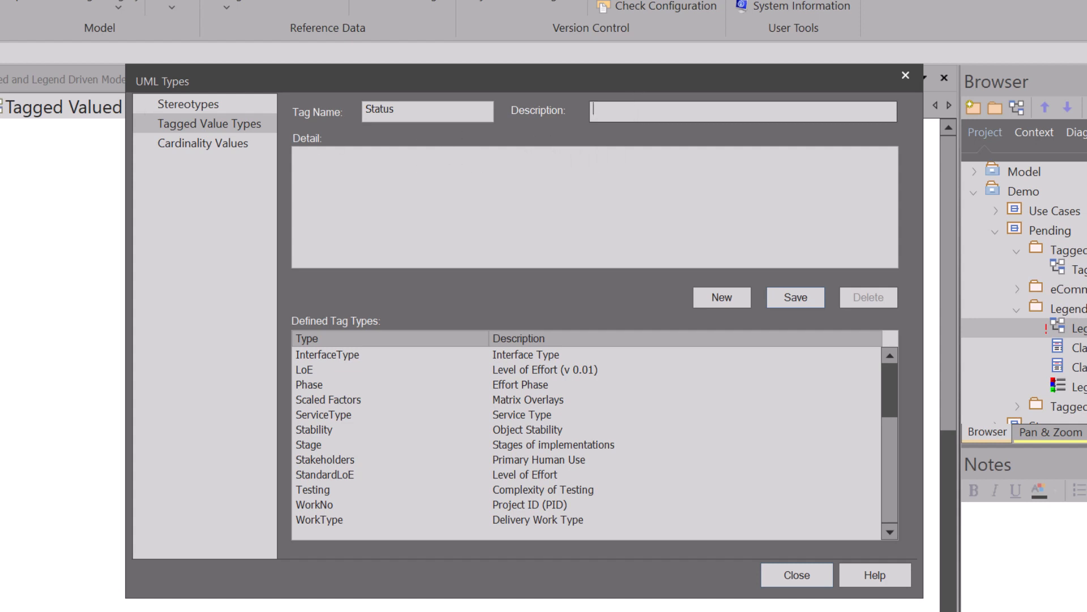
type("Drives Status in Legends for Diagrams")
left_click(772, 108)
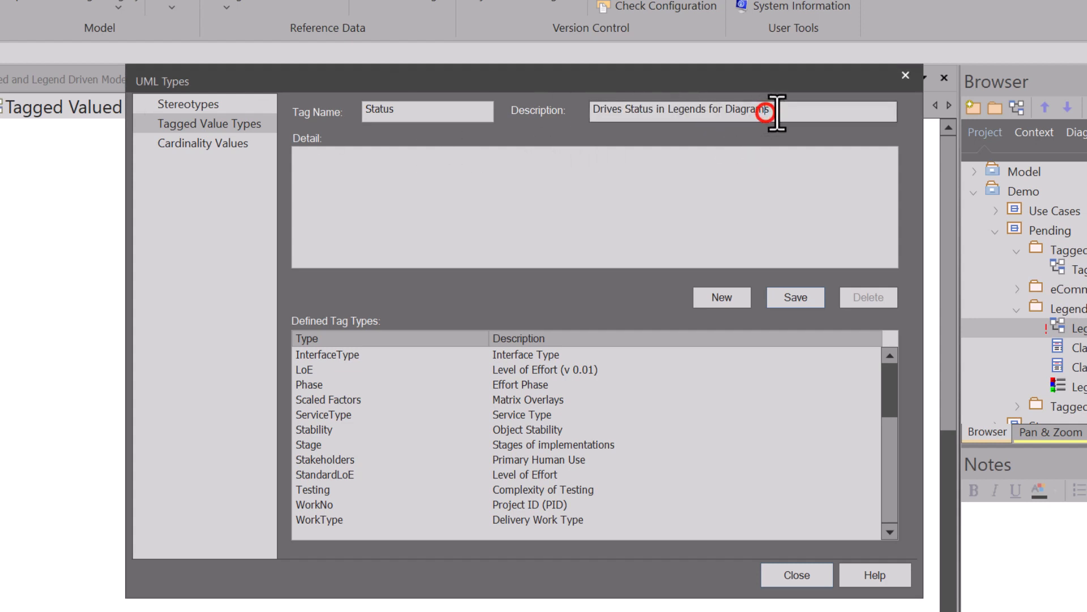
left_click(364, 154)
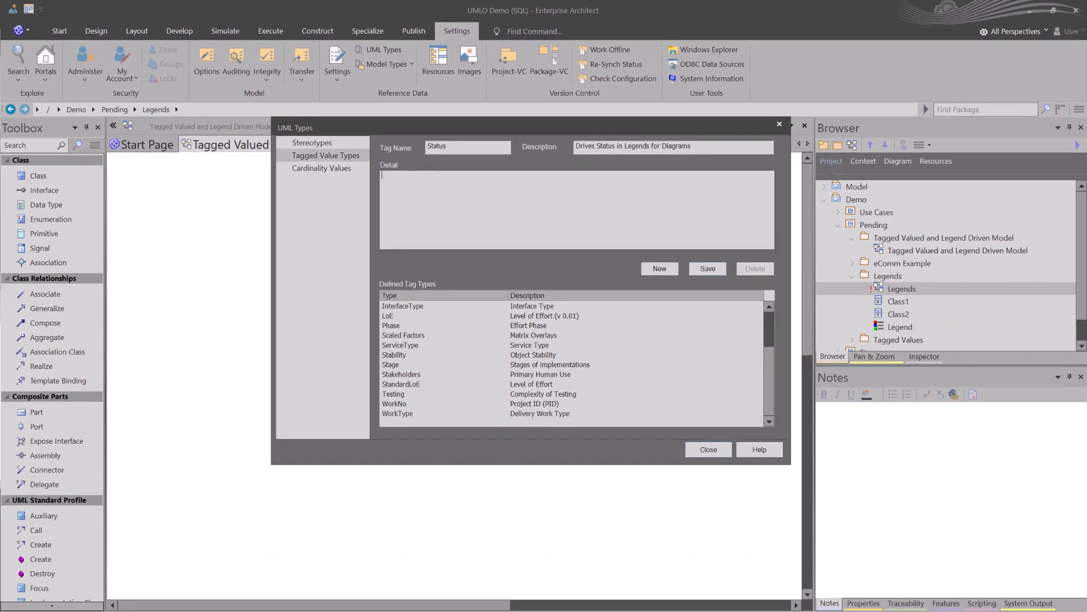
left_click(707, 268)
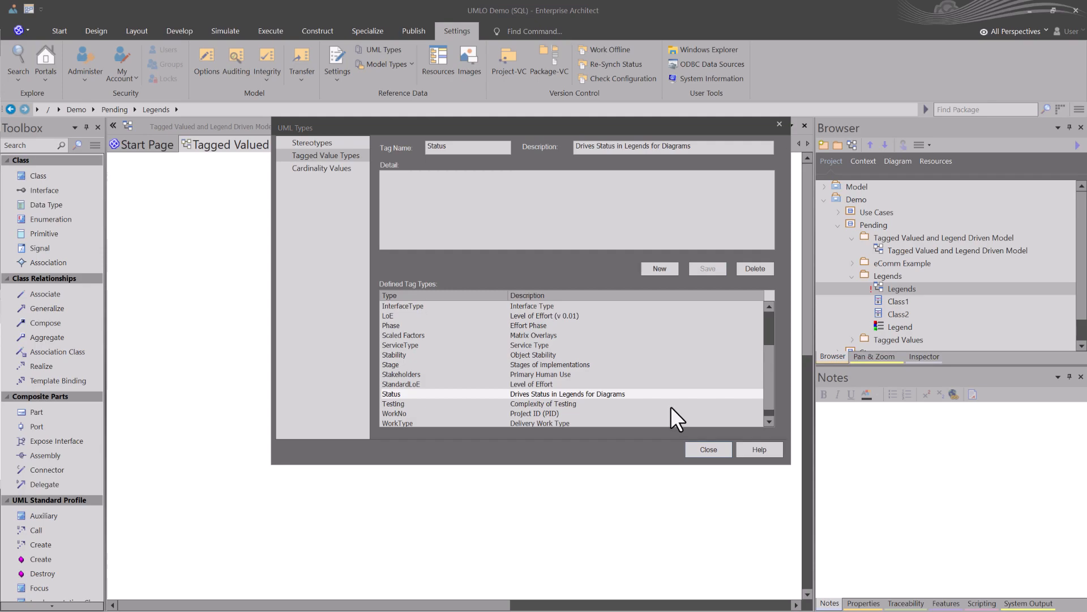
- Open the online help for Tagged Value Types and read its guidance on creating a custom masked tagged value type
left_click(760, 449)
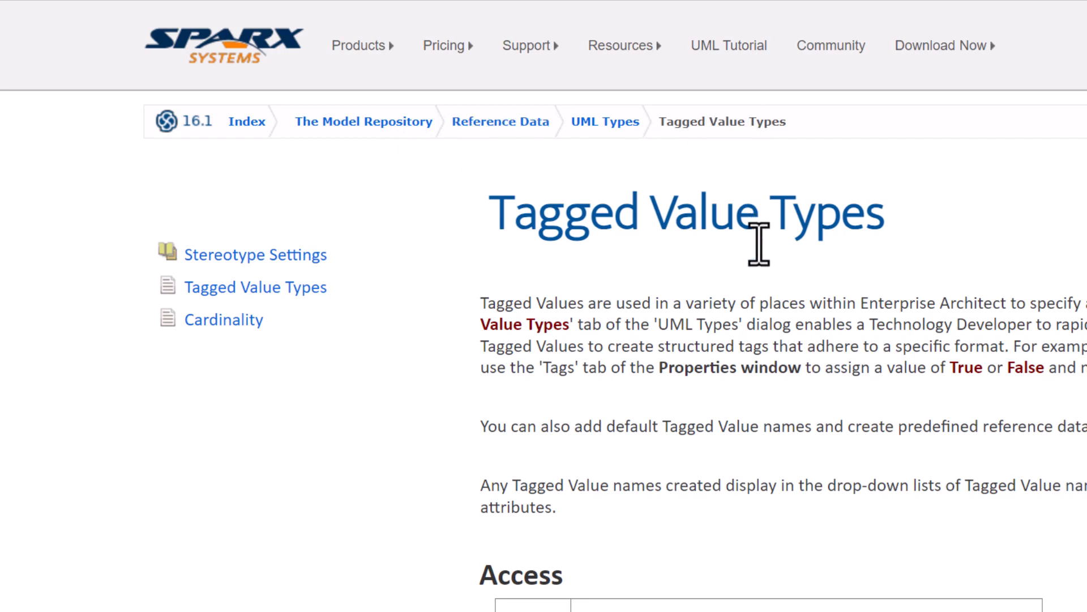
scroll(453, 255, "down", 4)
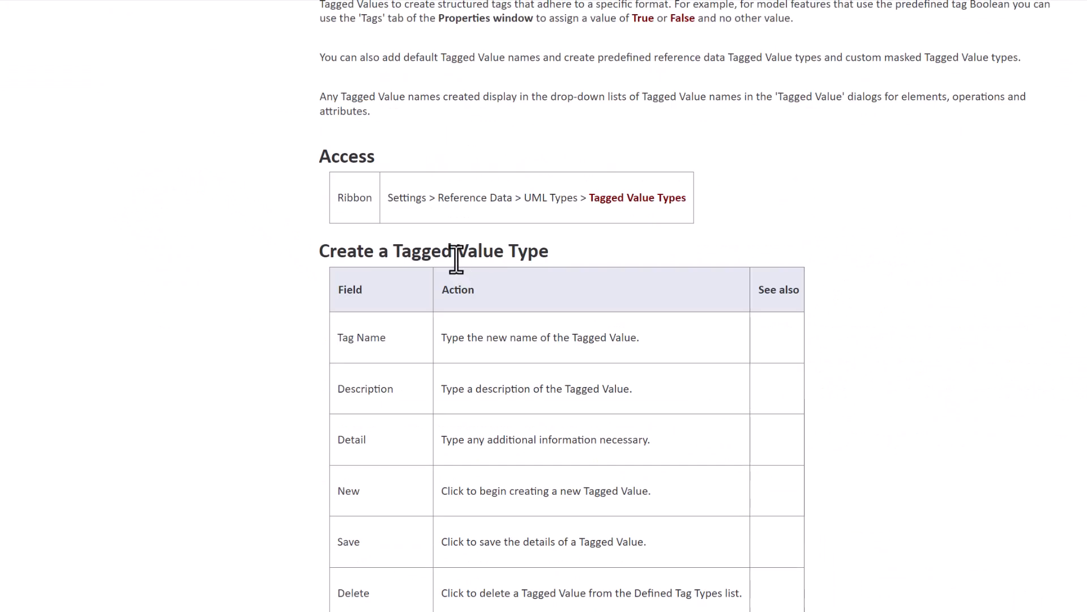
scroll(456, 342, "down", 6)
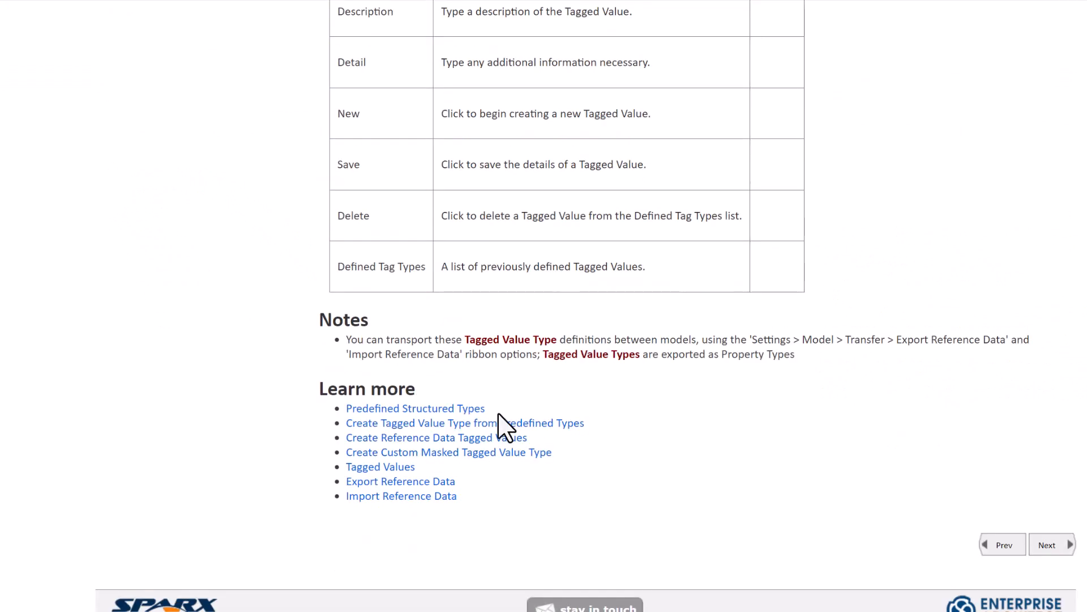
left_click(497, 453)
scroll(566, 447, "down", 9)
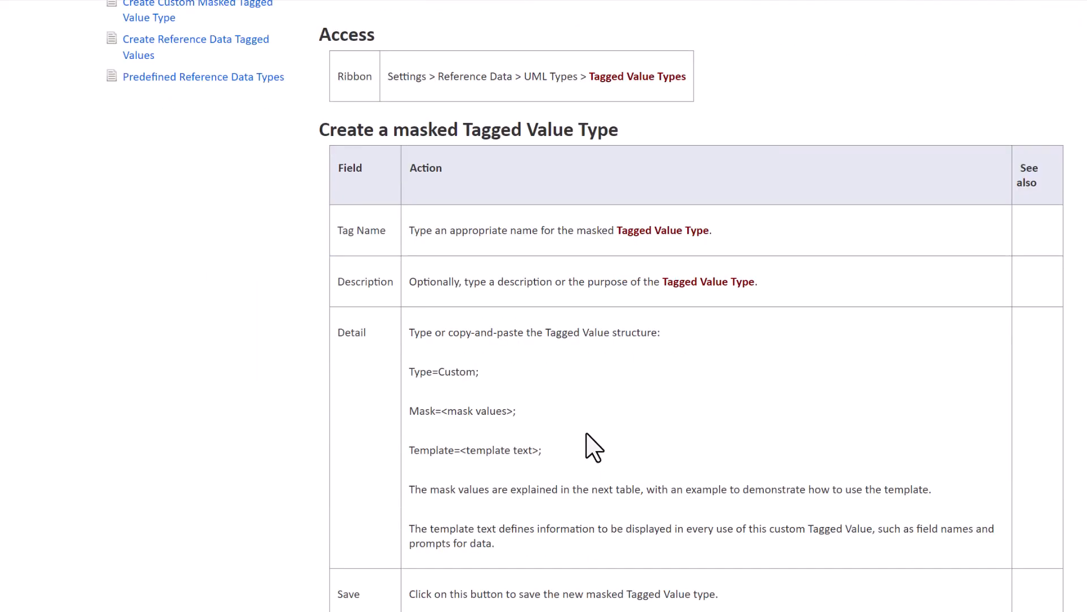
scroll(518, 453, "down", 12)
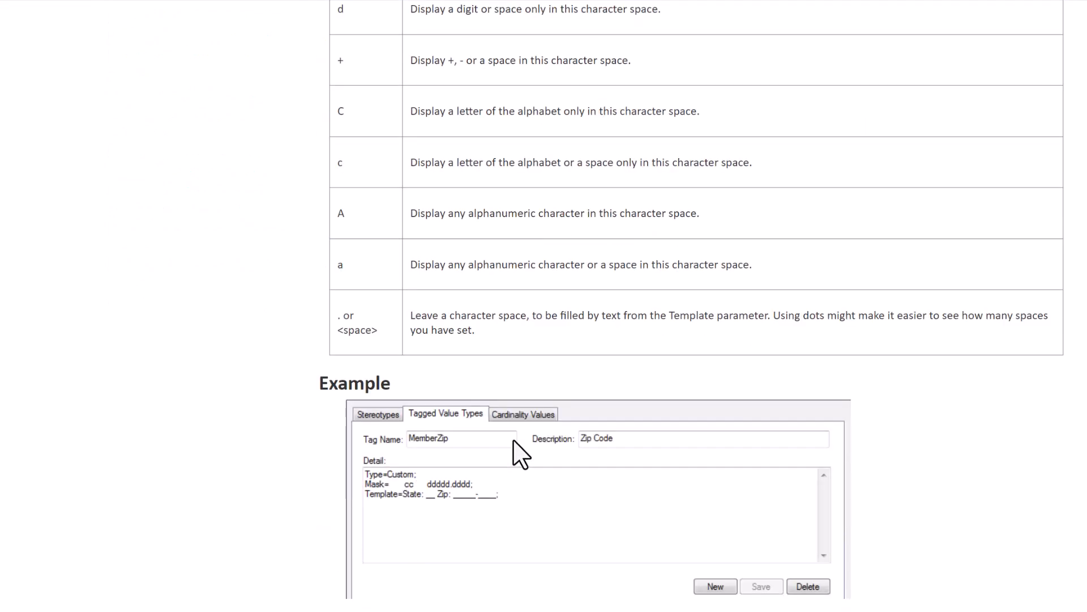
scroll(453, 397, "down", 5)
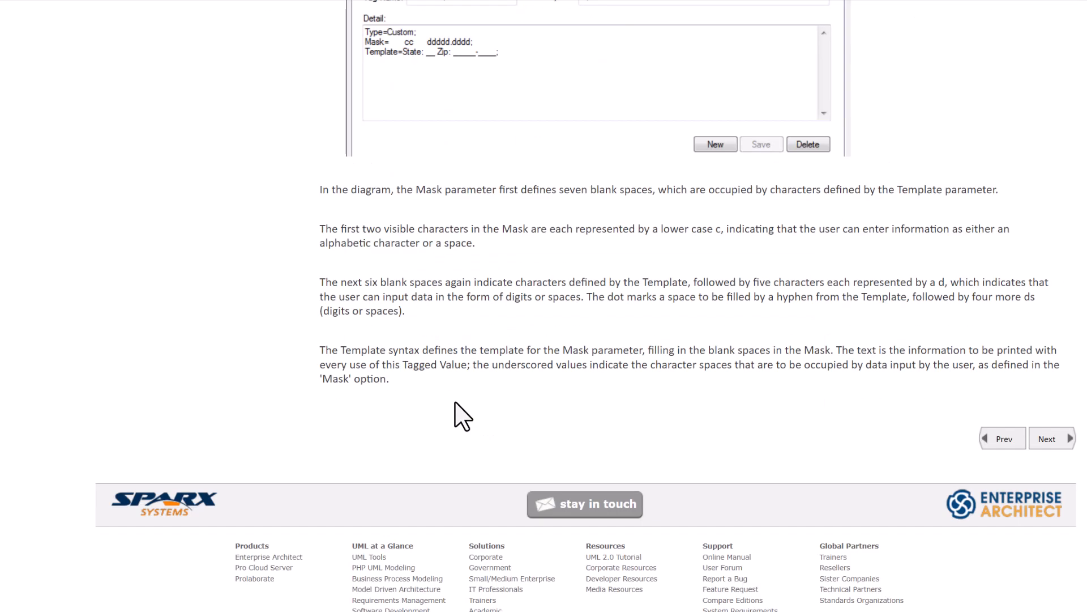
scroll(400, 227, "up", 20)
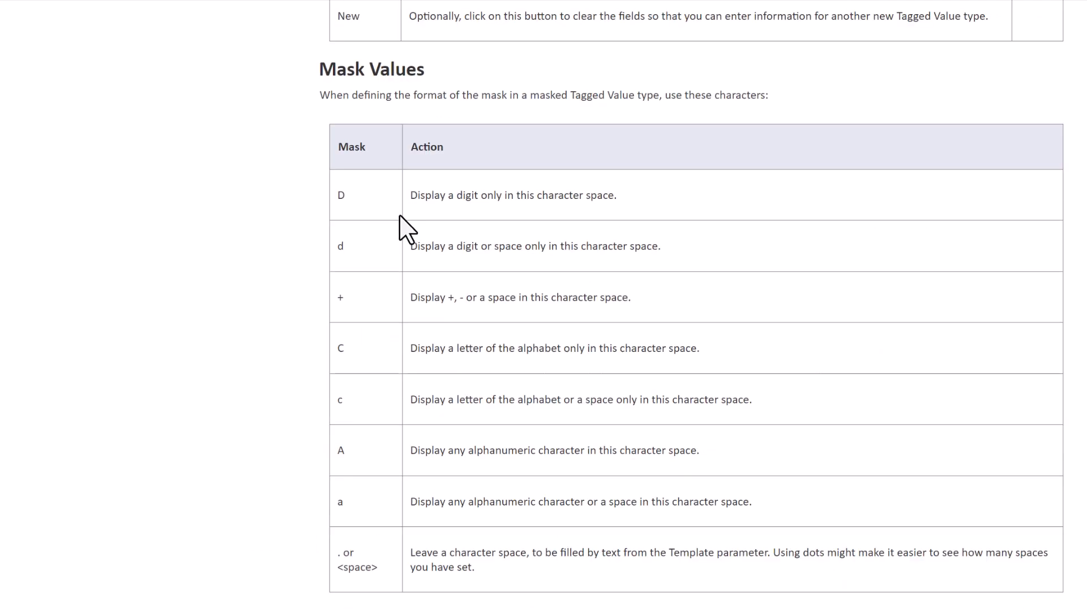
scroll(401, 246, "up", 3)
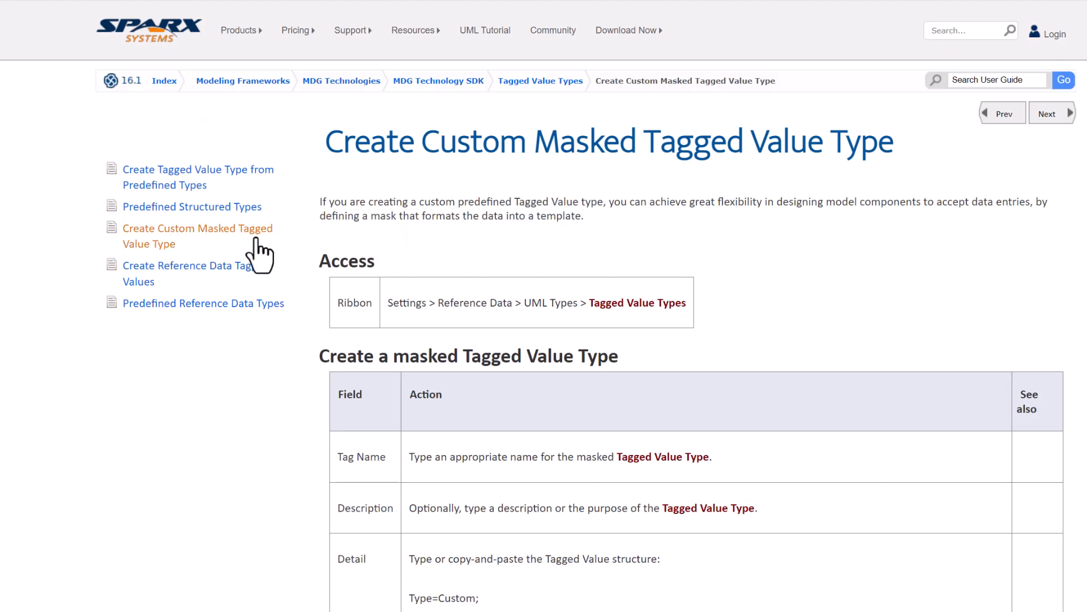
- Read the help on creating tagged value types from predefined types and browse its Predefined Structured Types reference
left_click(228, 169)
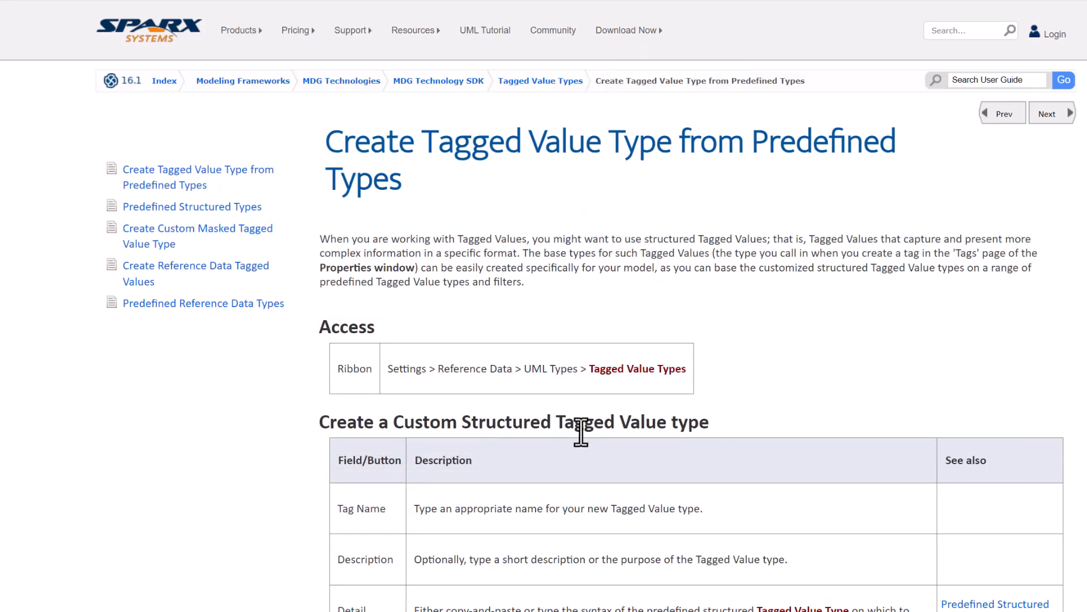
scroll(577, 436, "down", 5)
scroll(561, 428, "up", 2)
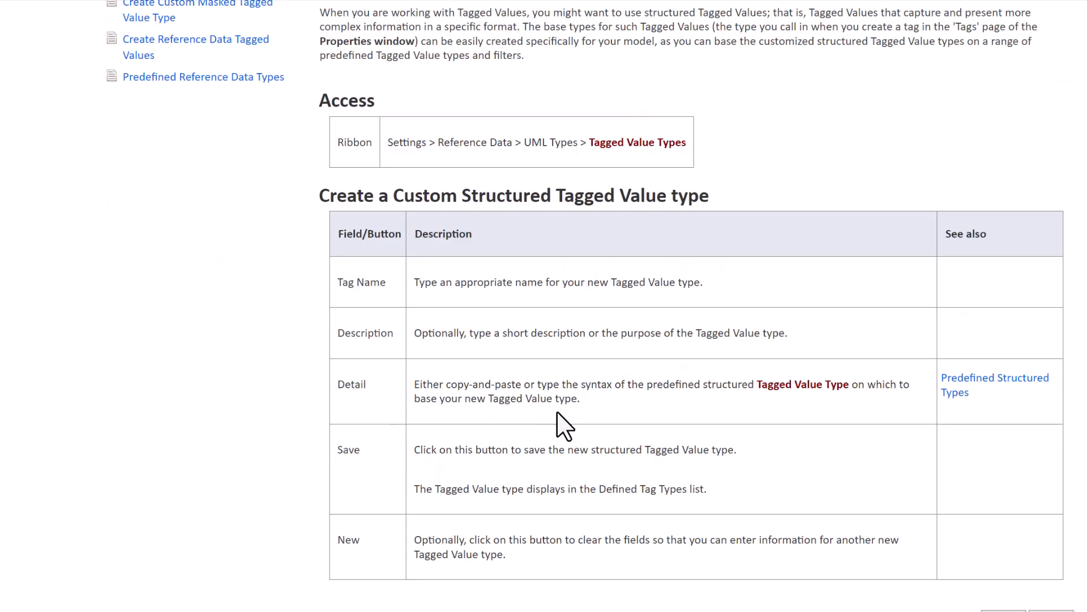
left_click(954, 376)
scroll(572, 408, "down", 6)
scroll(566, 401, "down", 15)
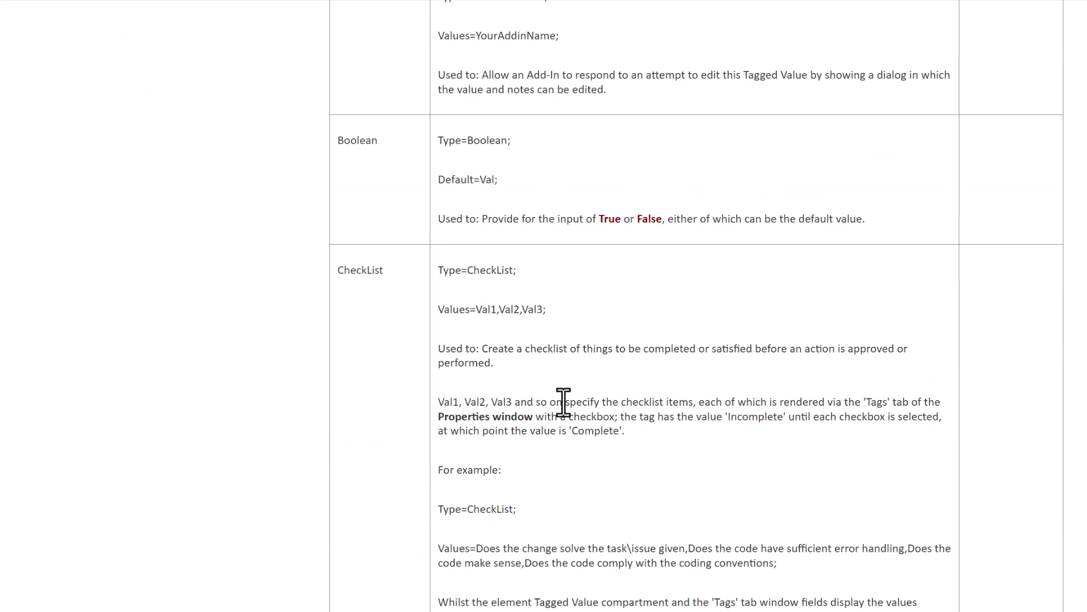
scroll(556, 397, "down", 8)
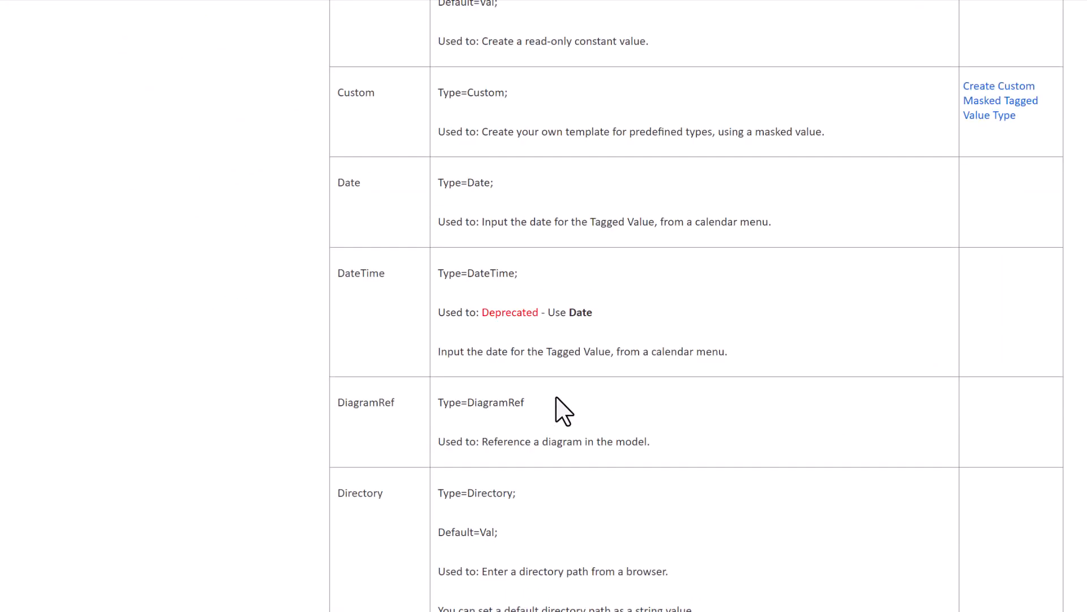
scroll(563, 411, "down", 4)
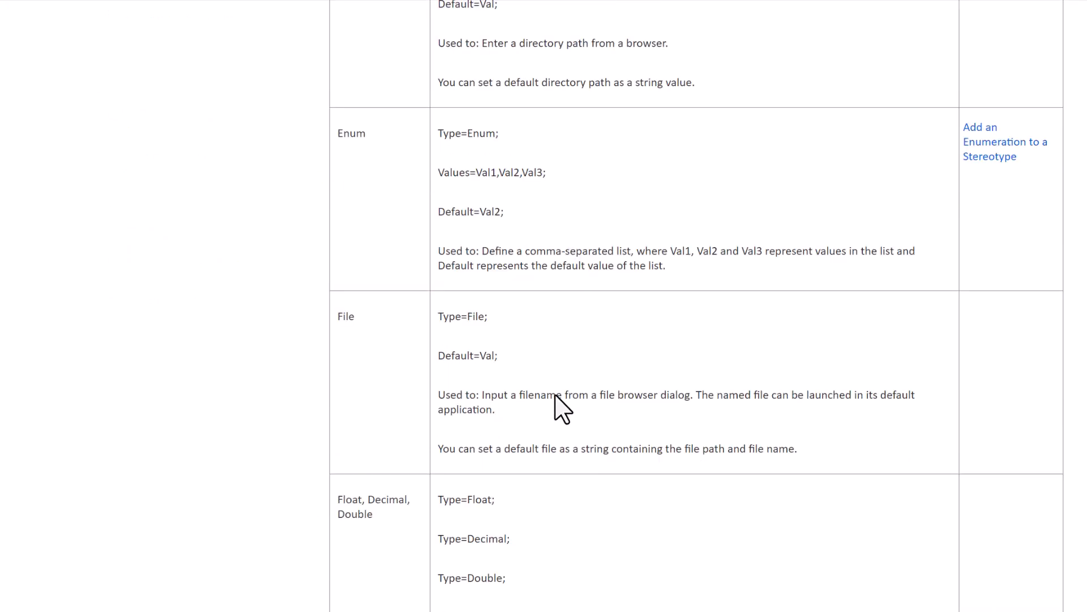
scroll(553, 394, "down", 5)
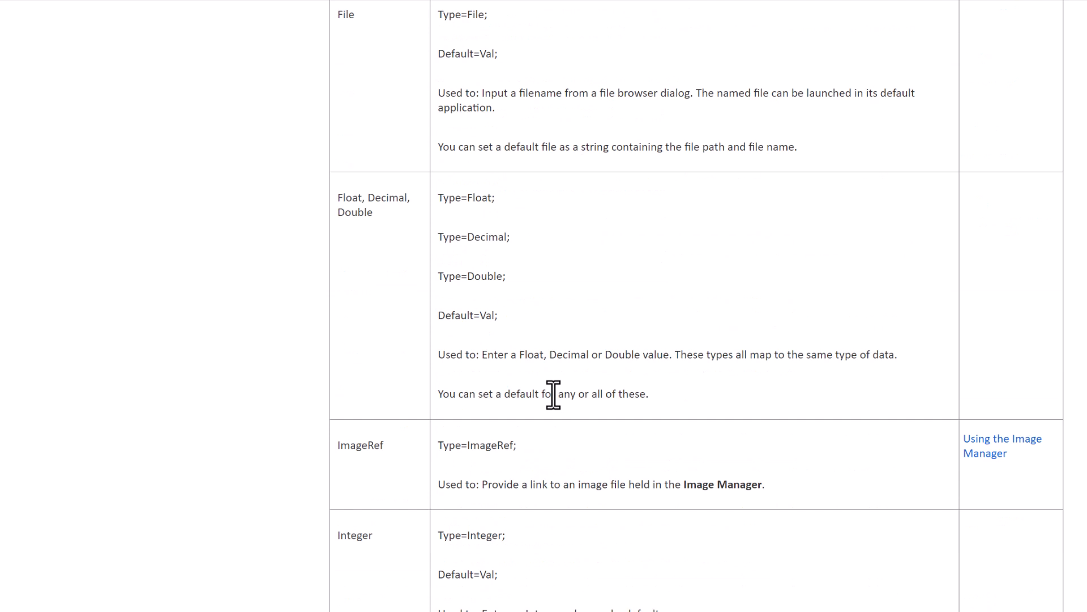
- Examine the Enum entry's syntax in the reference, highlighting its Type and Values lines
scroll(477, 281, "up", 6)
left_click_drag(342, 209, 367, 209)
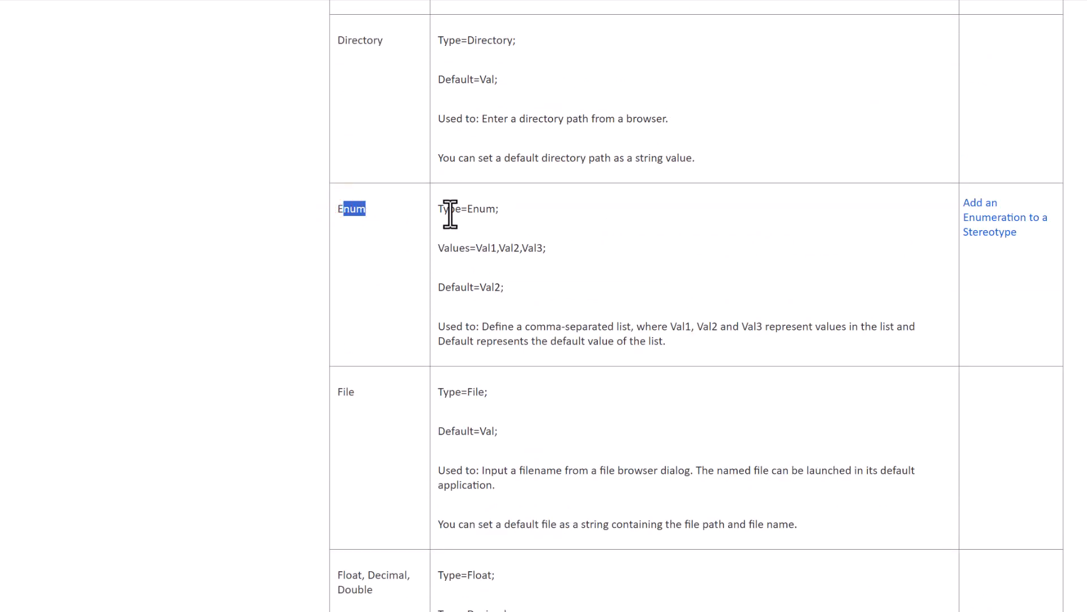
left_click_drag(443, 210, 500, 214)
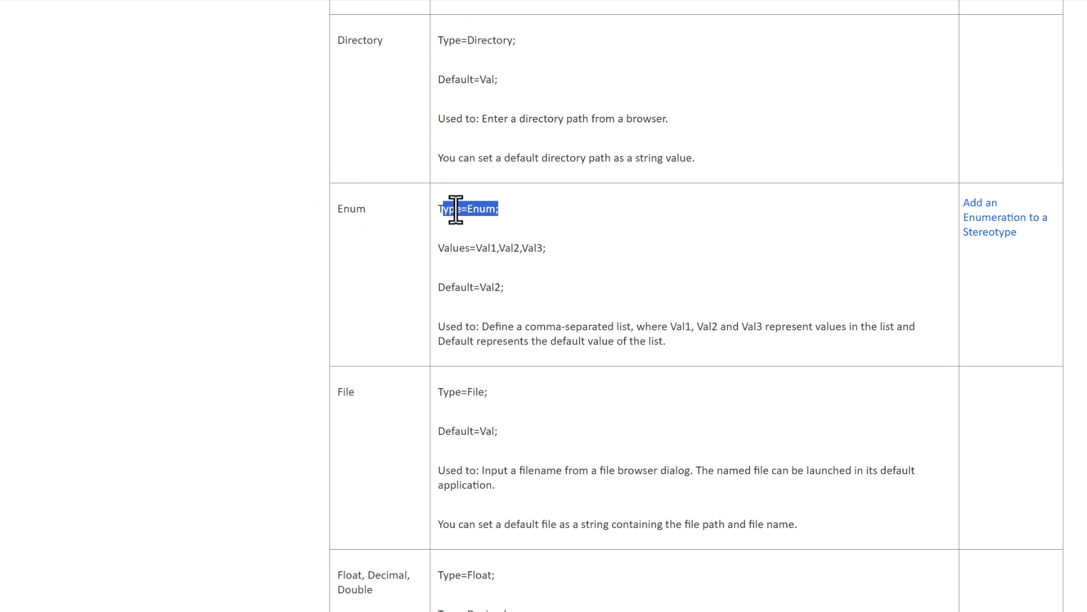
left_click_drag(439, 247, 543, 247)
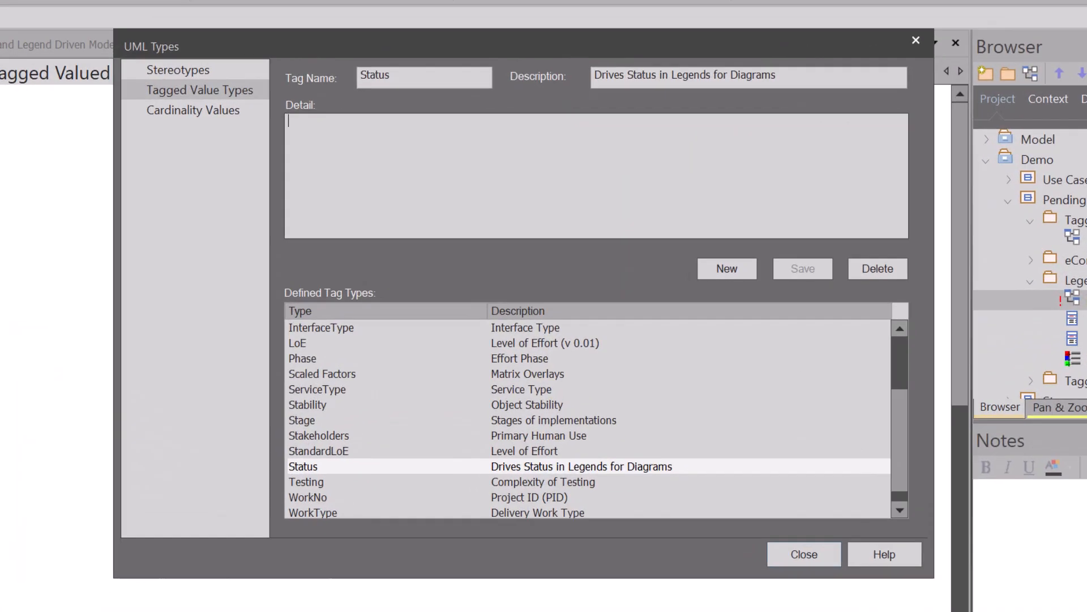
- Define the Status tag's detail as Values=Approved,Implemented,Mandatory,Proposed,Validated; and Default=Make a Selection; with the note "This tag is used to derive Status in architecture.", and save it
type("Val")
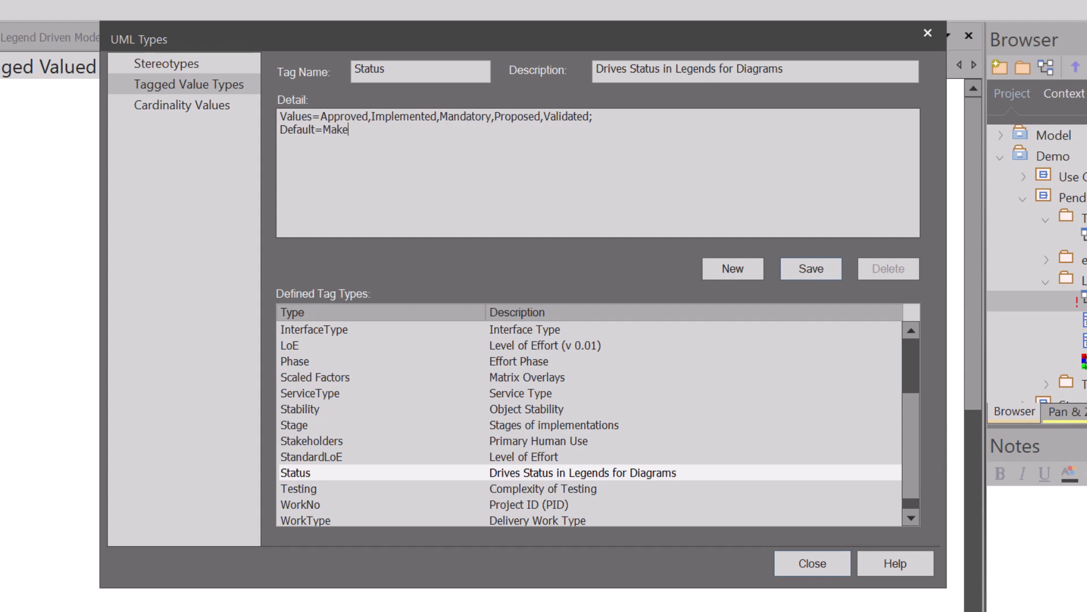
type("a Selection;")
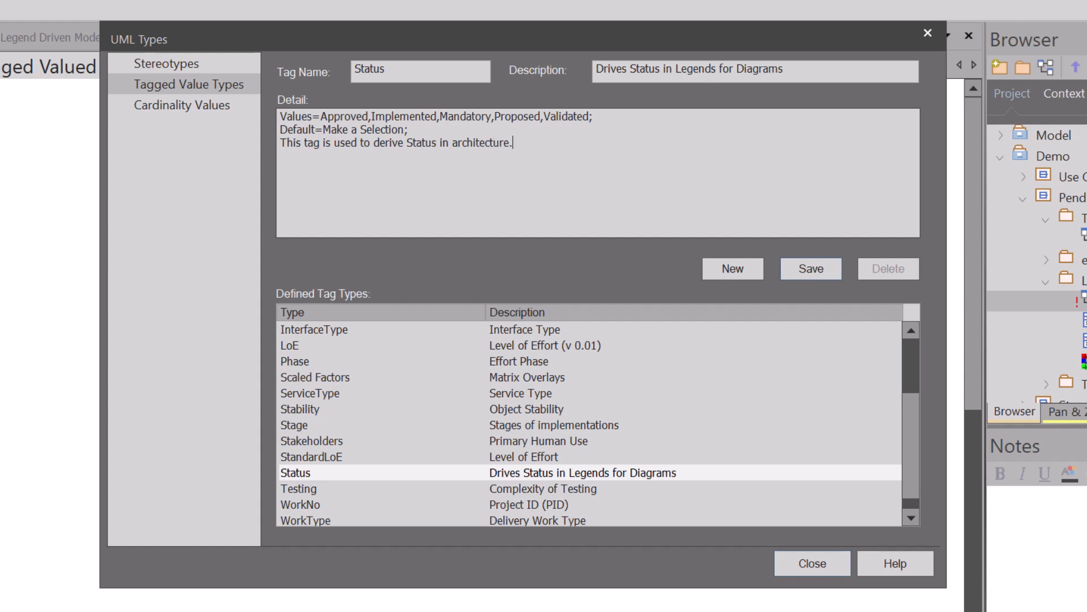
left_click(804, 269)
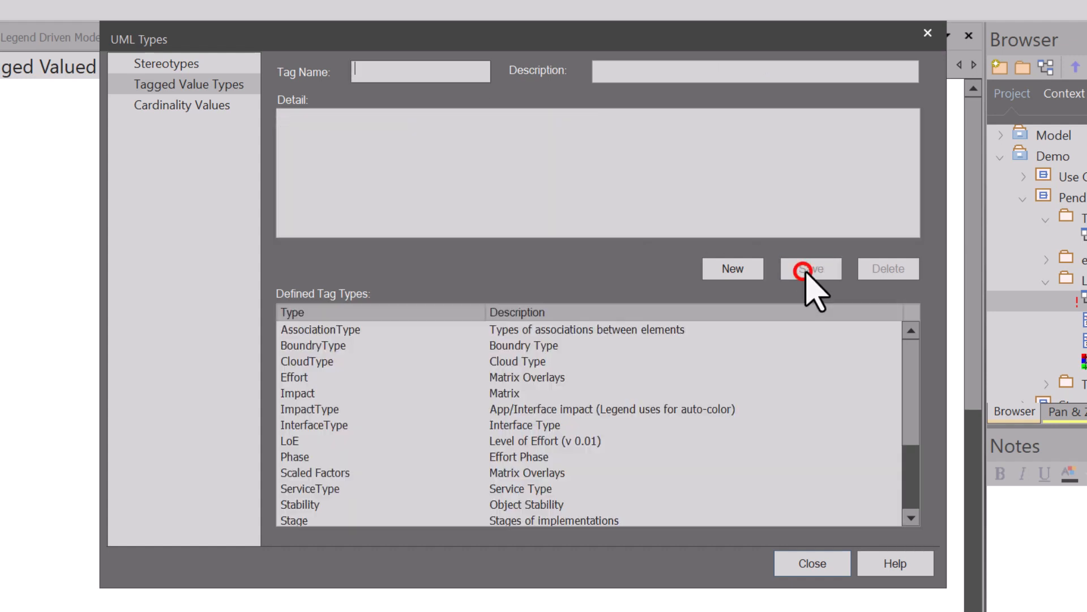
- Reopen the saved Status tag type, review its name, description and entry among the defined tag types, and close the UML Types dialog
scroll(340, 492, "down", 2)
left_click(306, 472)
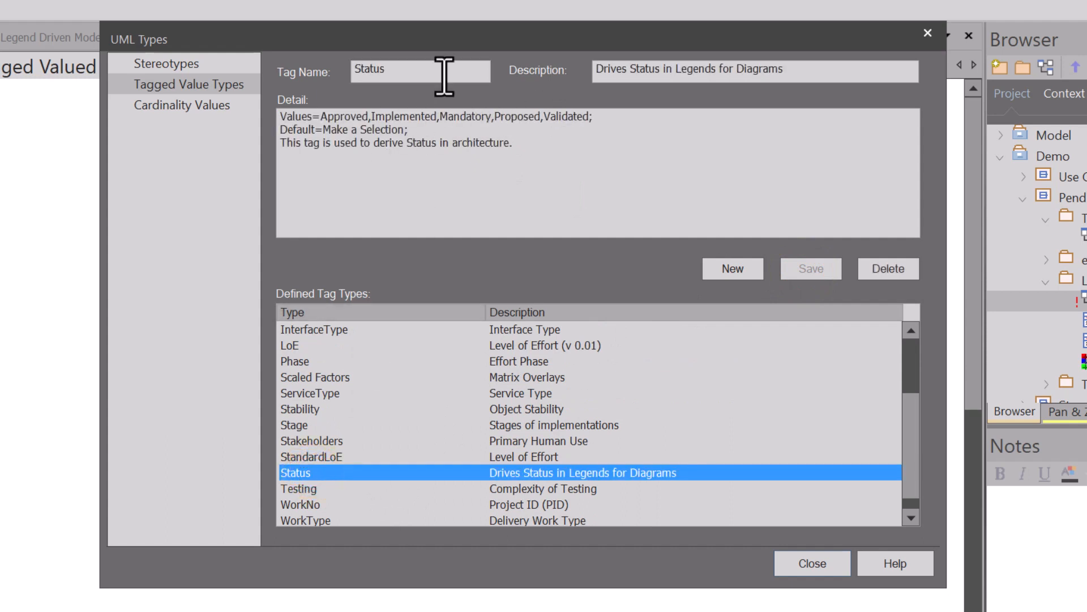
left_click(412, 70)
double_click(412, 70)
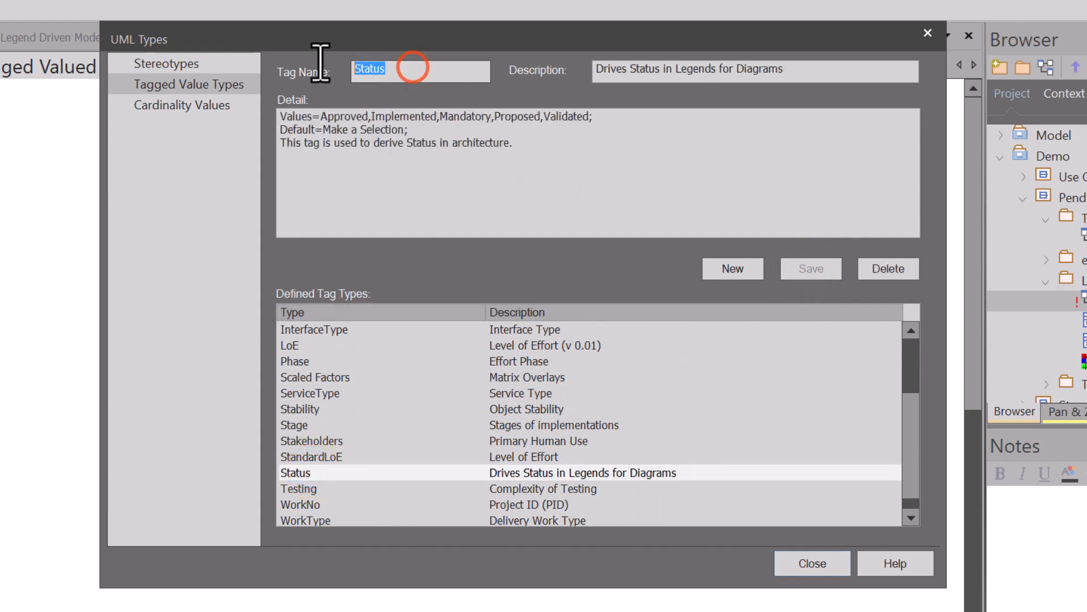
left_click(647, 72)
left_click_drag(790, 68, 573, 73)
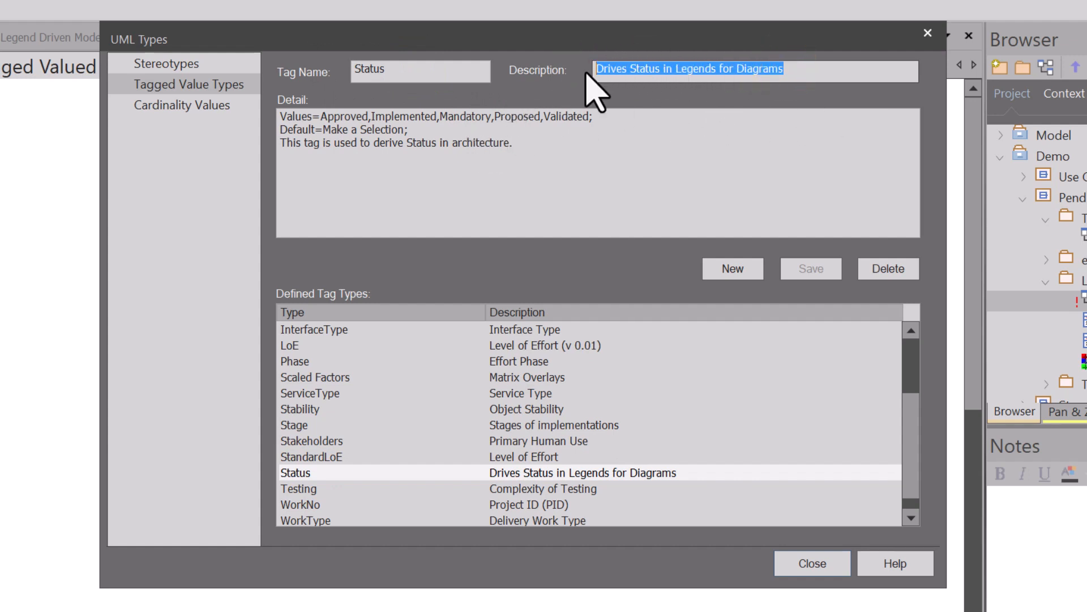
scroll(351, 391, "down", 1)
scroll(340, 388, "up", 1)
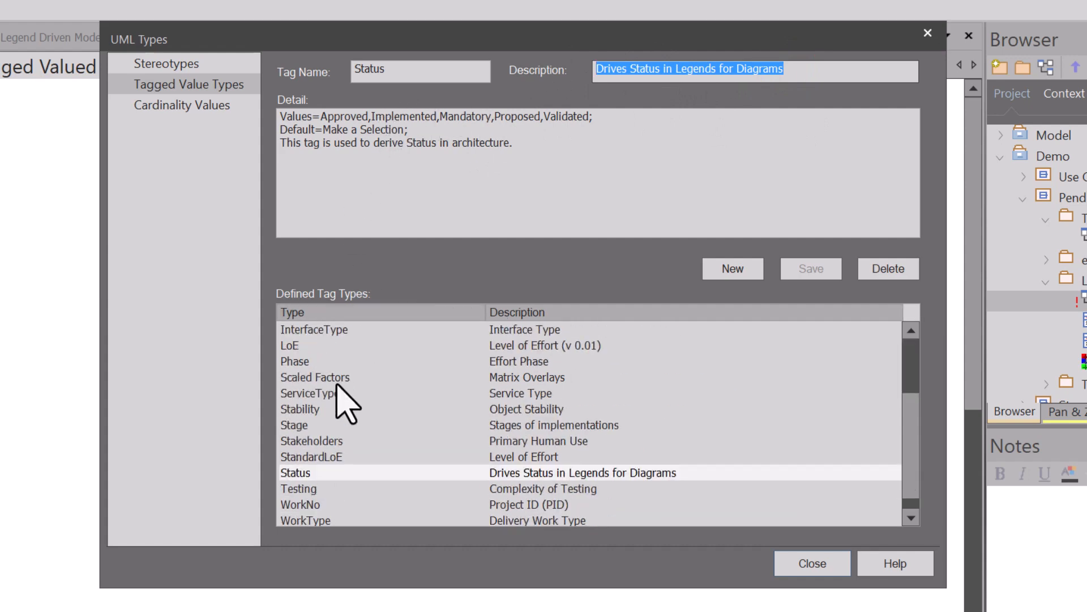
scroll(340, 394, "up", 3)
scroll(337, 396, "down", 4)
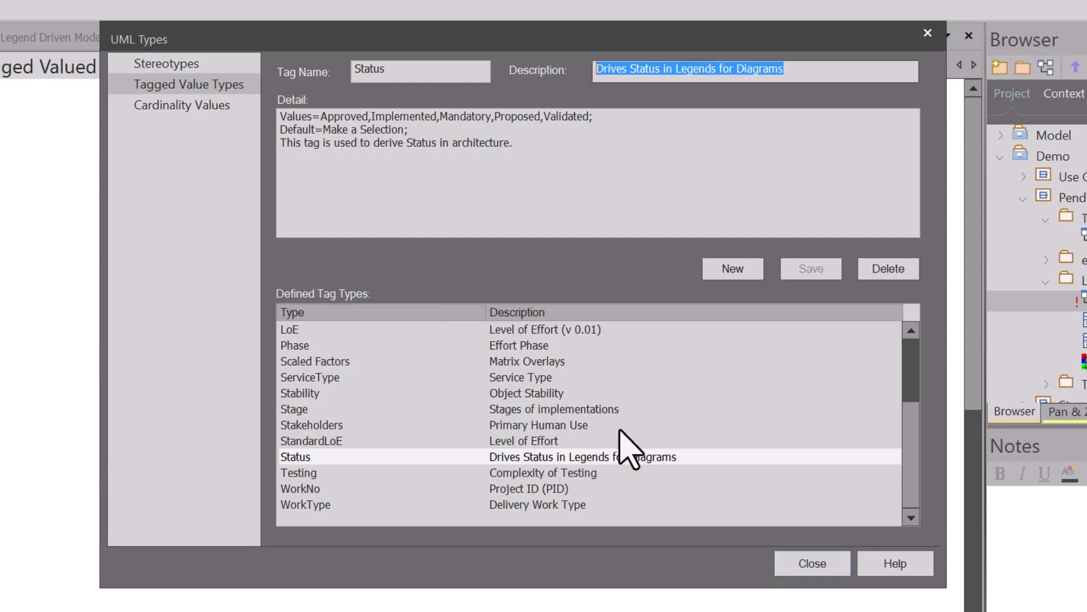
left_click(567, 449)
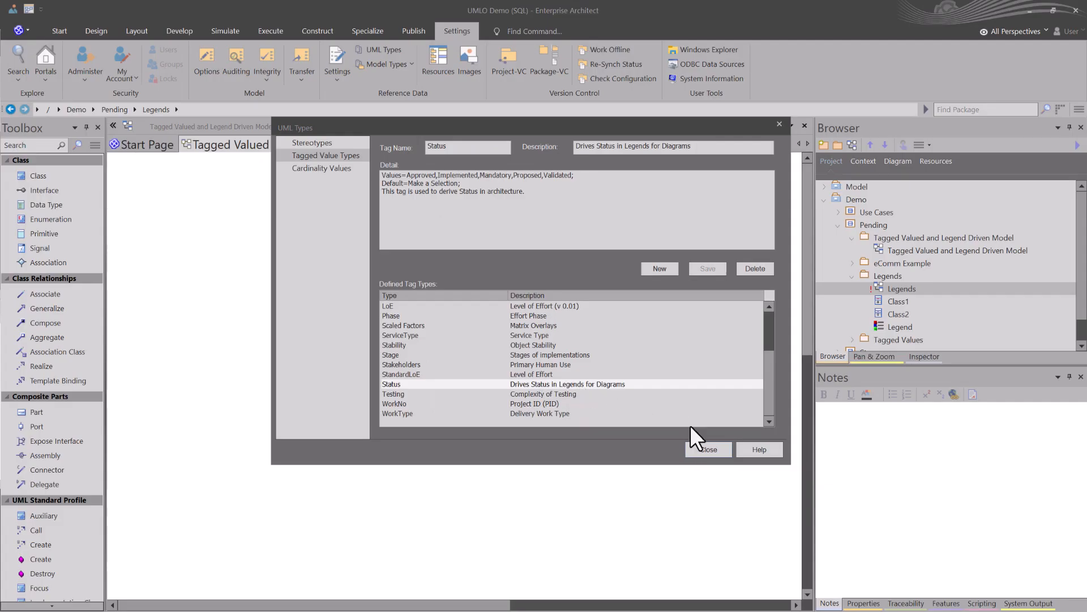
left_click(709, 450)
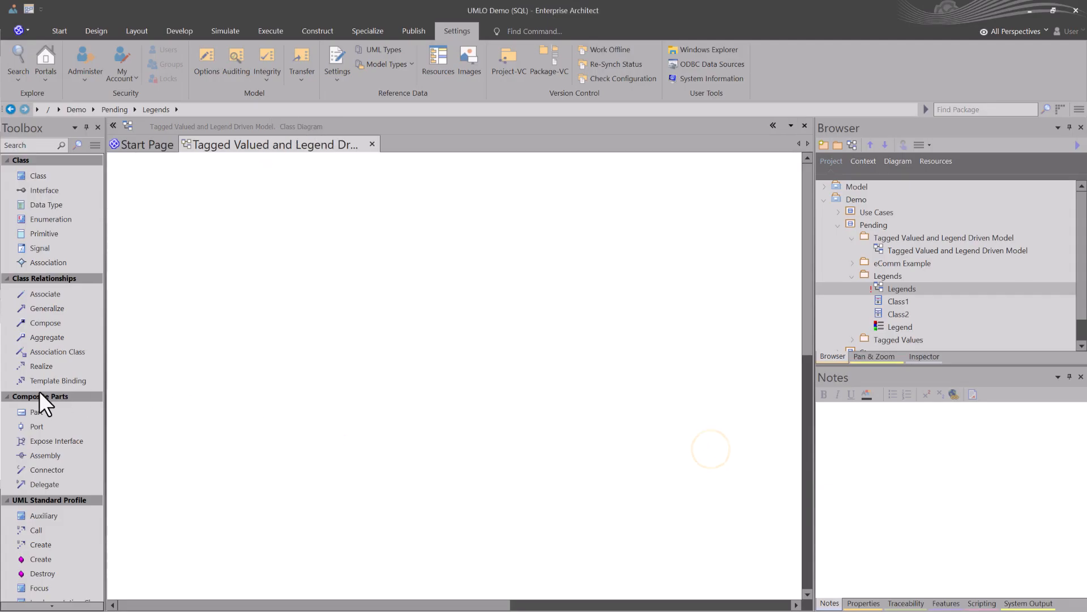
- Place a Diagram Legend from Common Elements in the upper-left area of the diagram and name it Status Legend
left_click(8, 396)
left_click(5, 408)
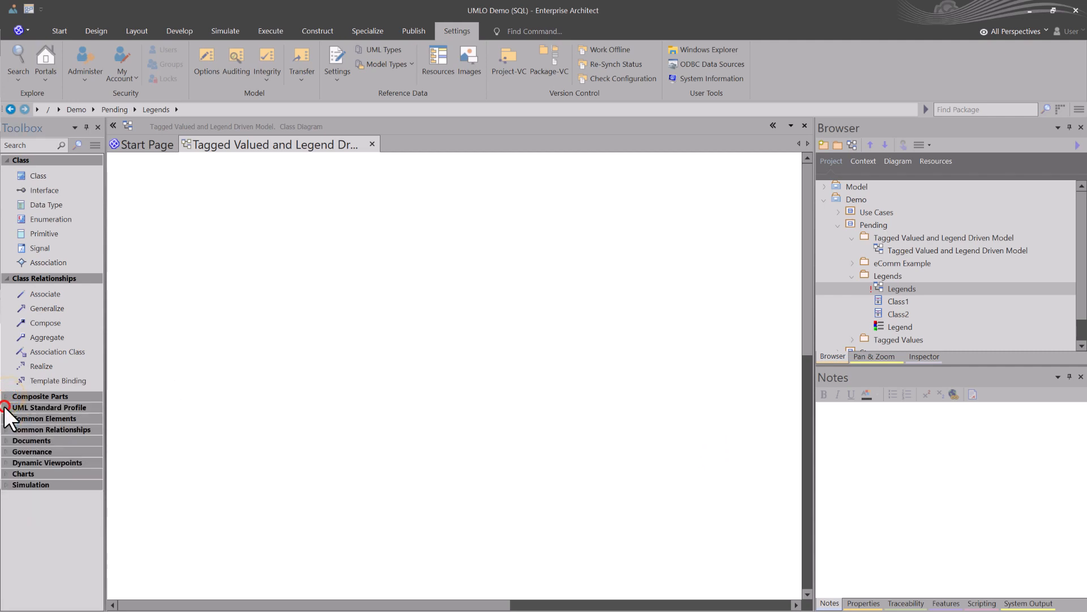
left_click(5, 418)
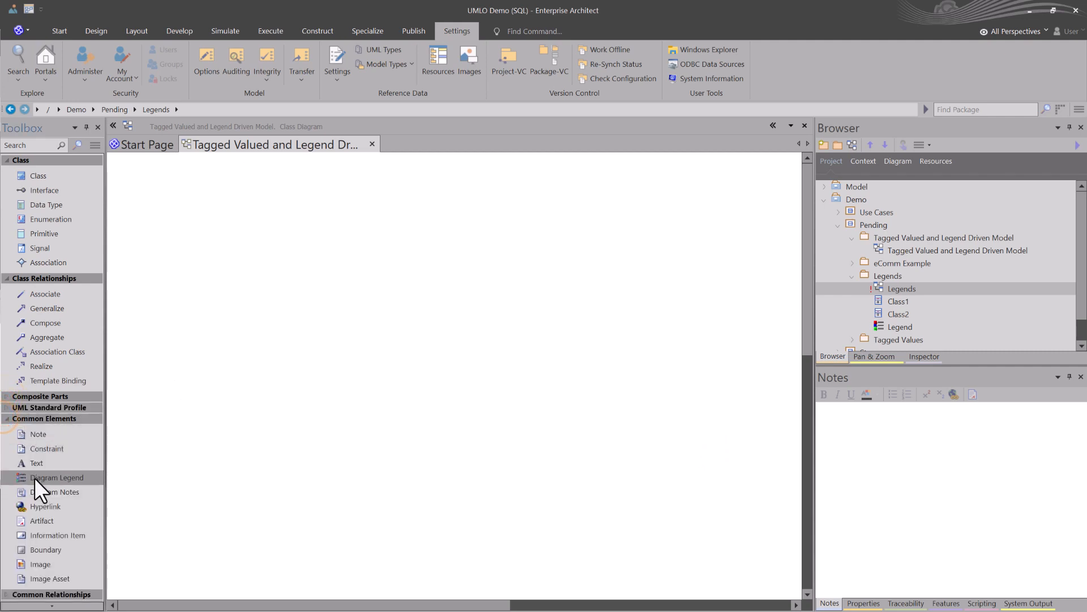
left_click_drag(50, 480, 194, 203)
left_click(243, 286)
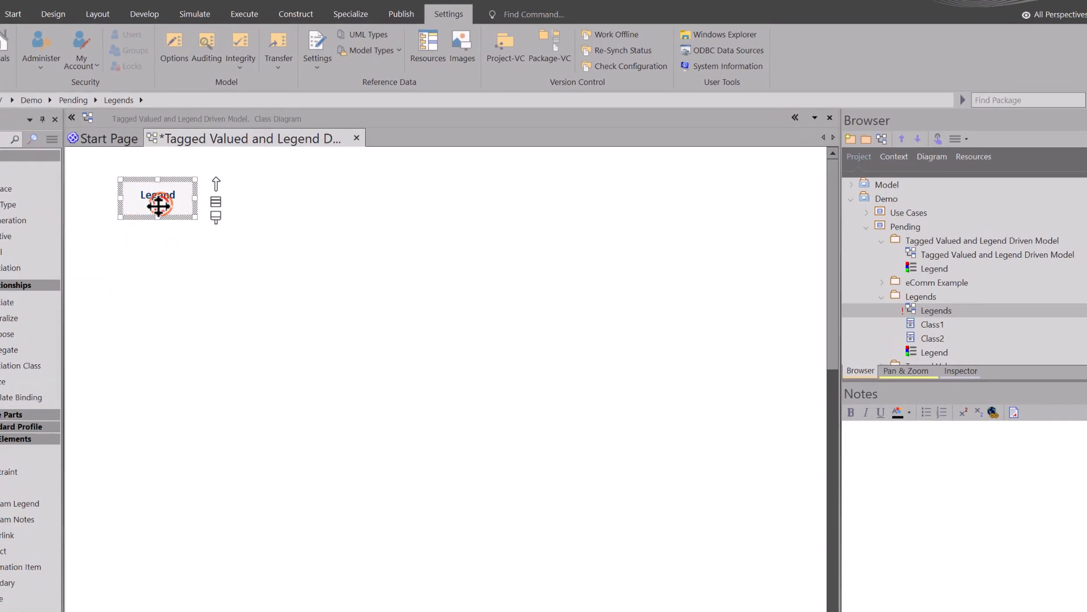
double_click(191, 208)
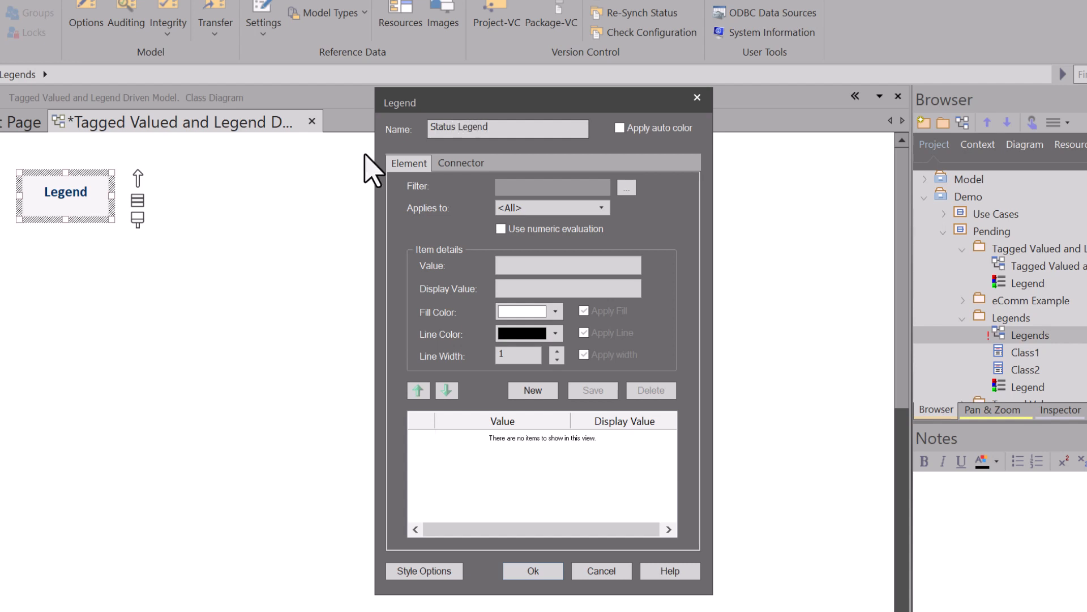
- Enable auto color for the legend and set its element filter to the global tagged value Status
left_click(637, 128)
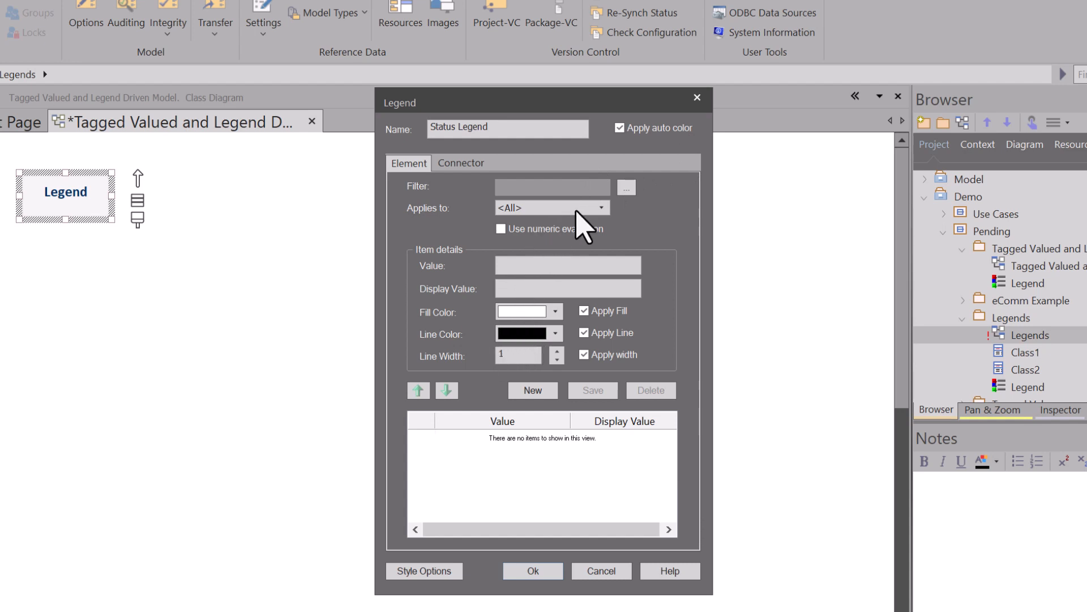
left_click(627, 188)
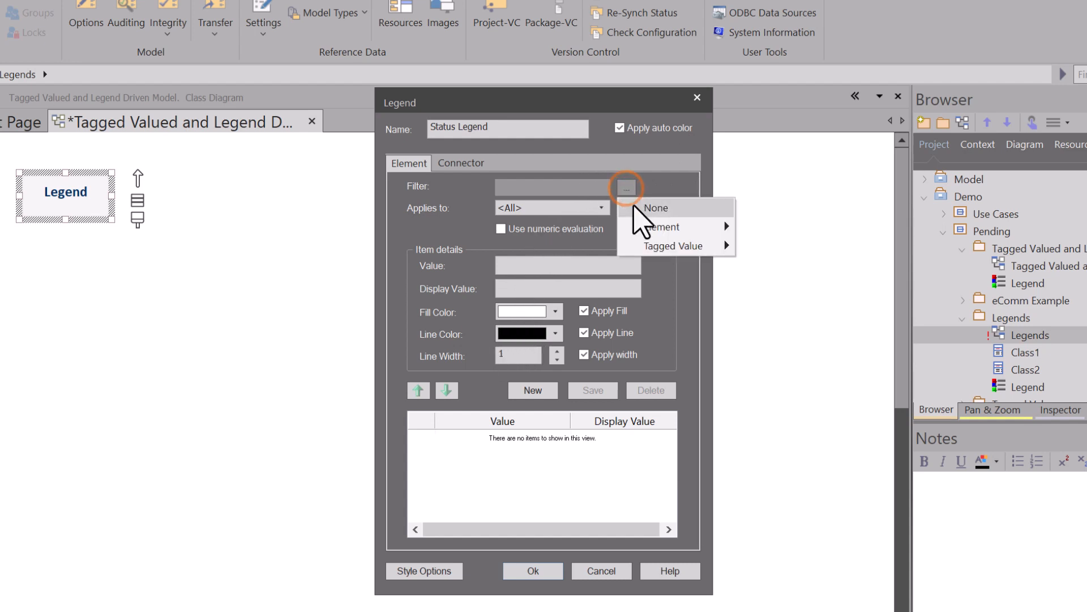
left_click(661, 245)
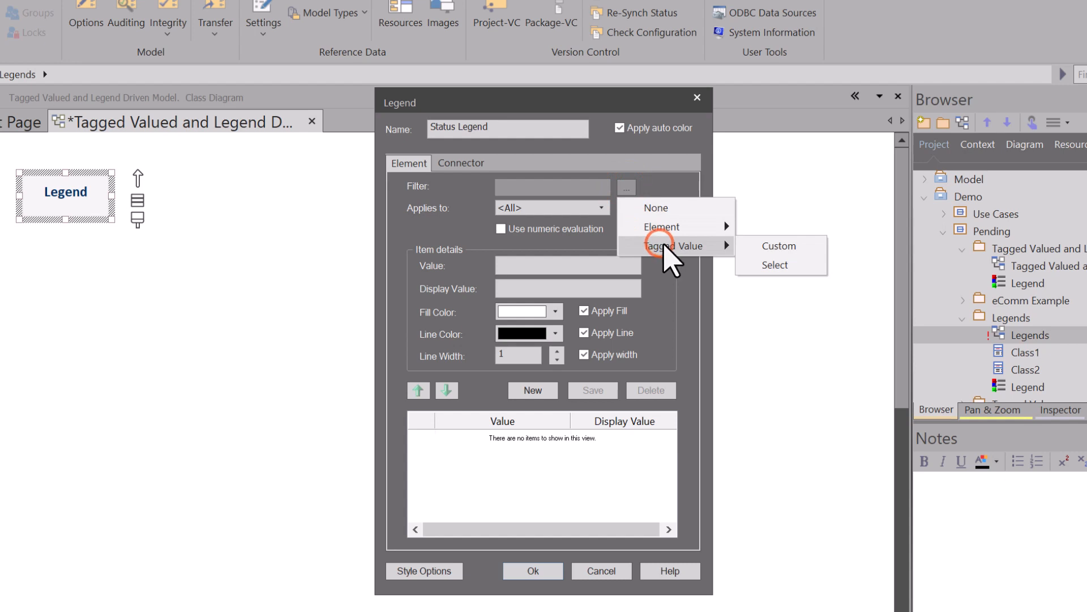
left_click(776, 263)
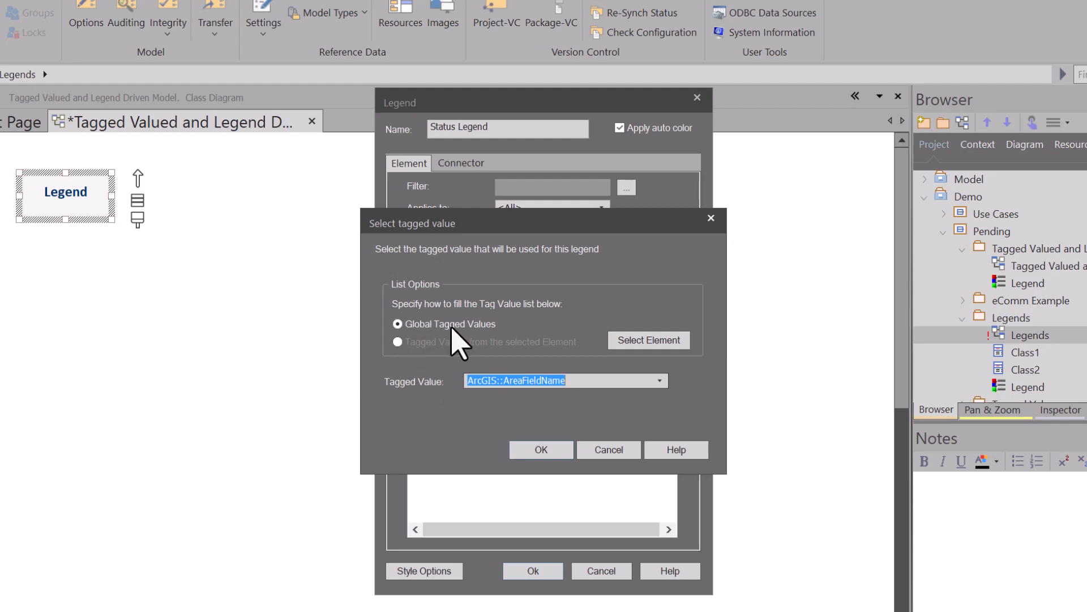
left_click(660, 381)
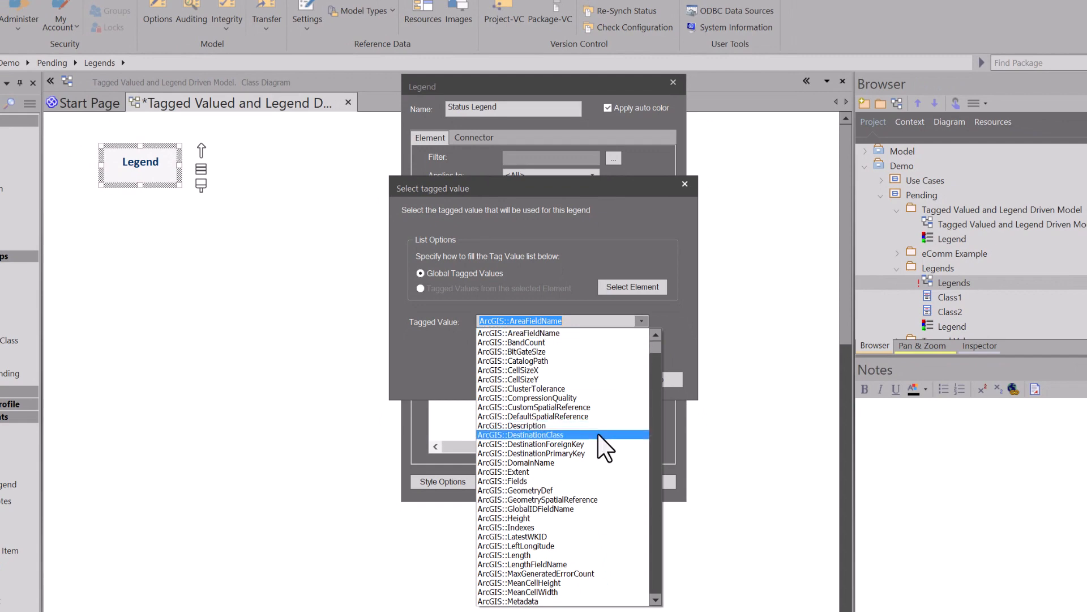
scroll(583, 447, "down", 20)
scroll(552, 458, "down", 15)
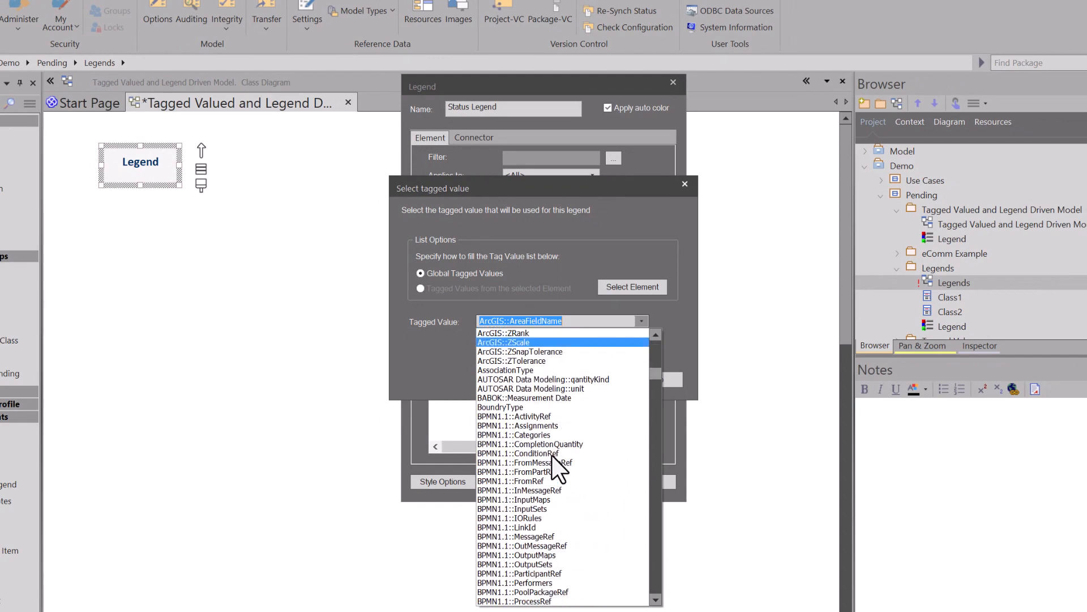
scroll(550, 453, "down", 20)
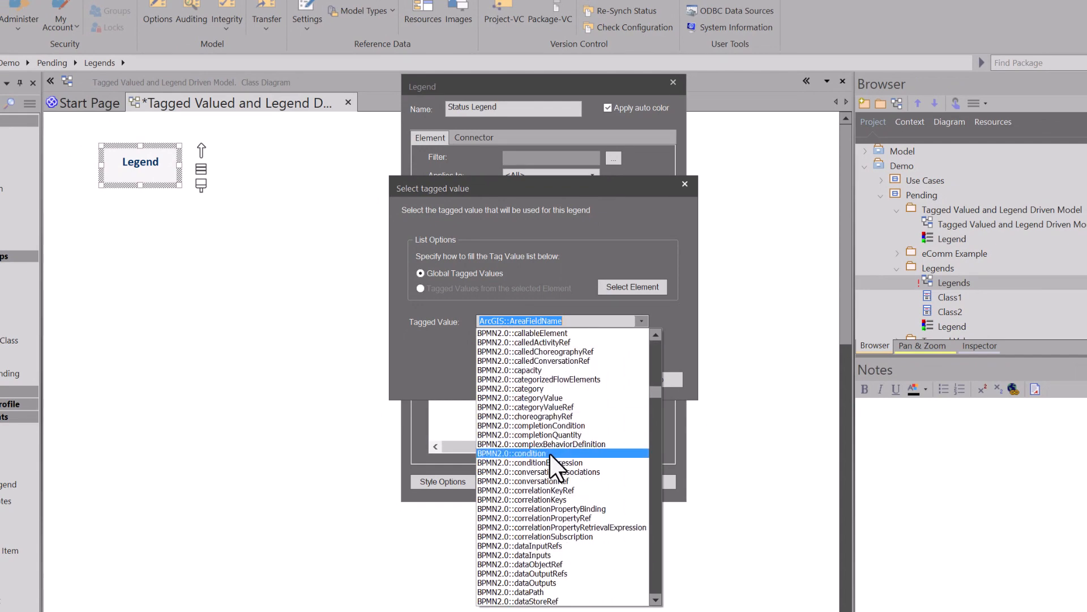
type("s")
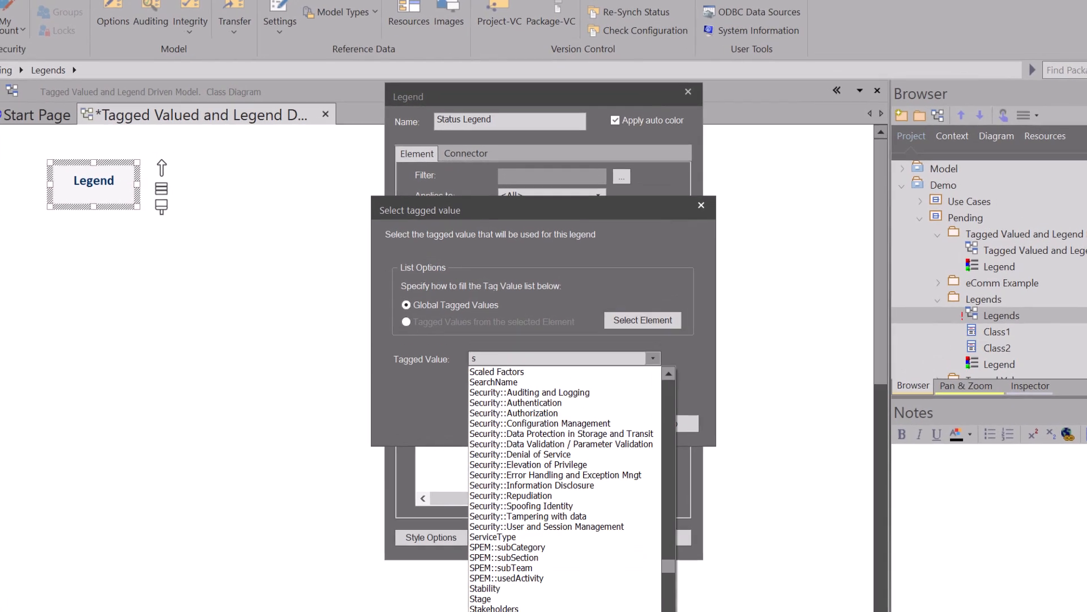
left_click(493, 564)
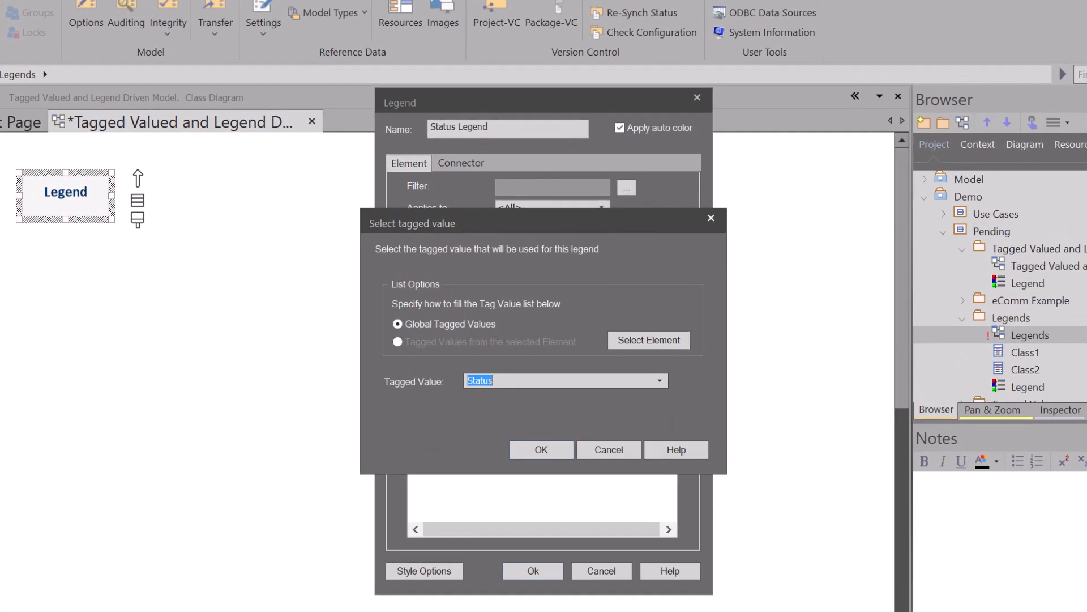
left_click(539, 449)
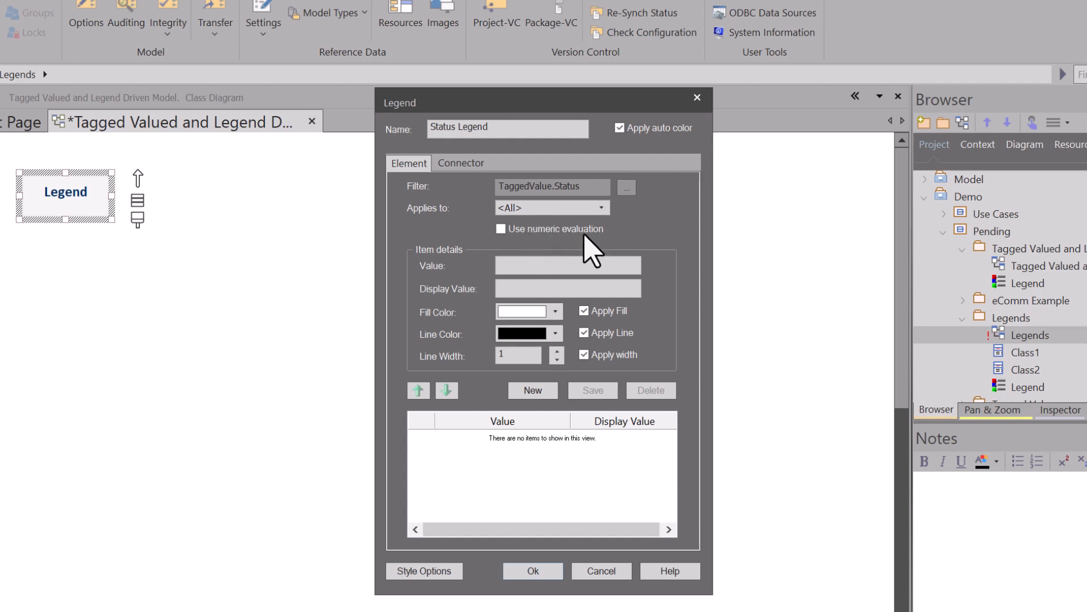
- Add an Approved item with light blue fill, dark blue line and line width 2, and shift the finished legend slightly left
left_click(512, 266)
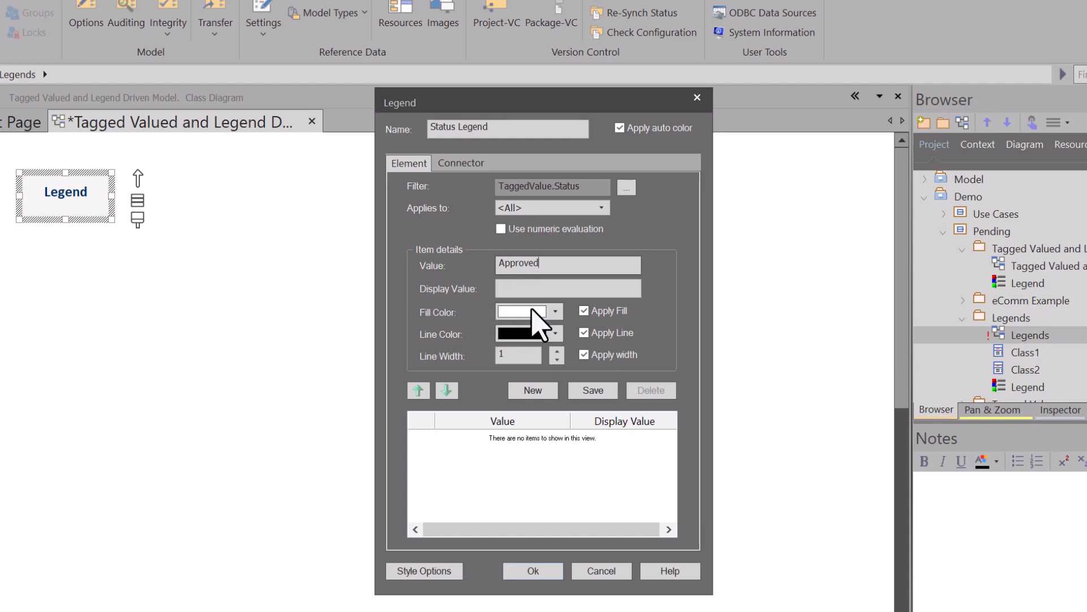
left_click(557, 312)
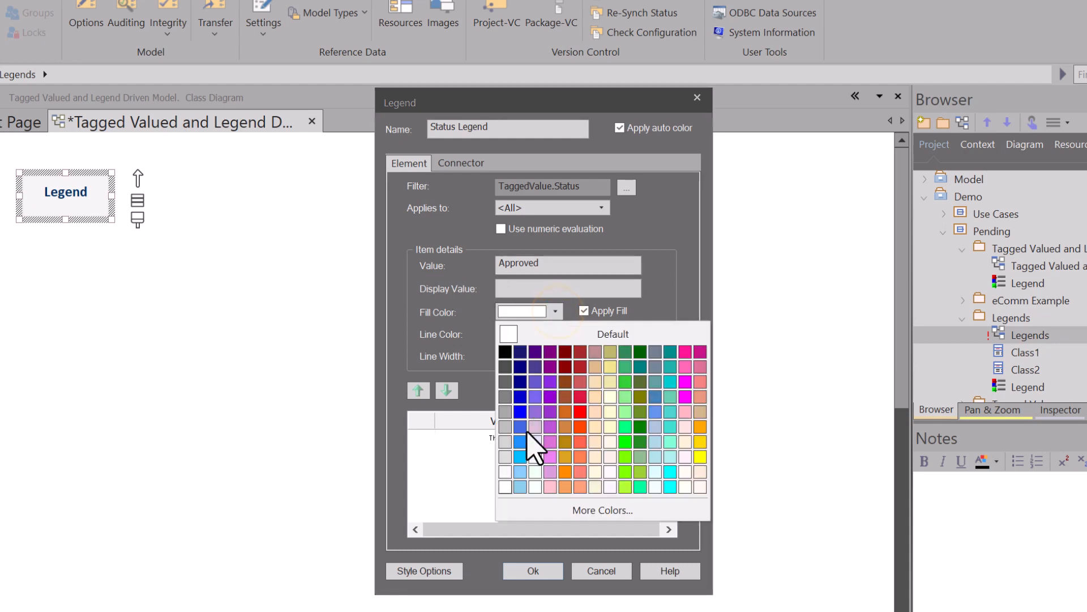
left_click(521, 456)
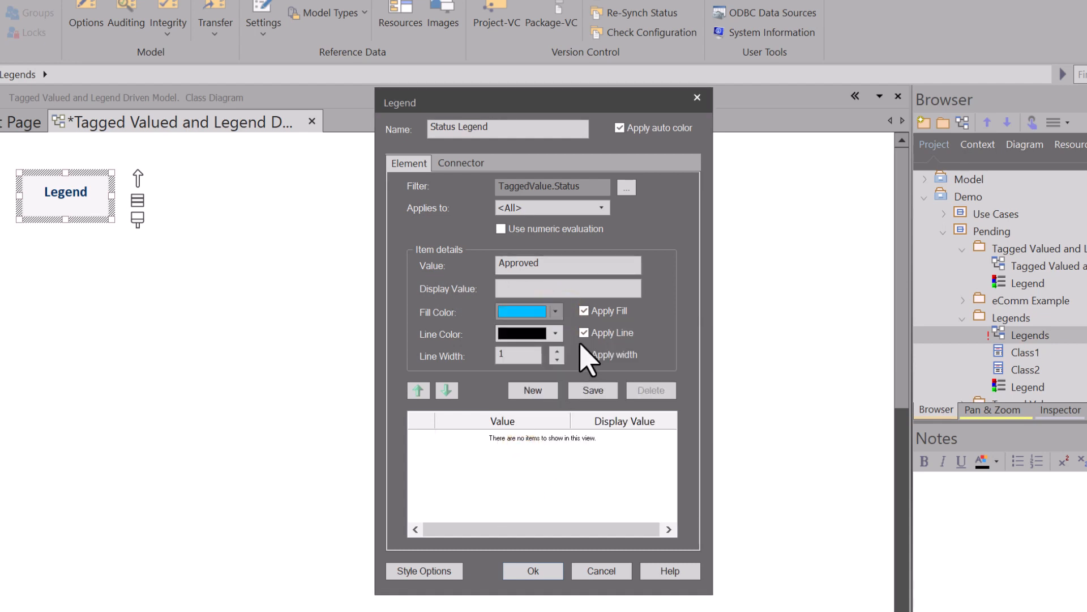
left_click(583, 354)
left_click(556, 333)
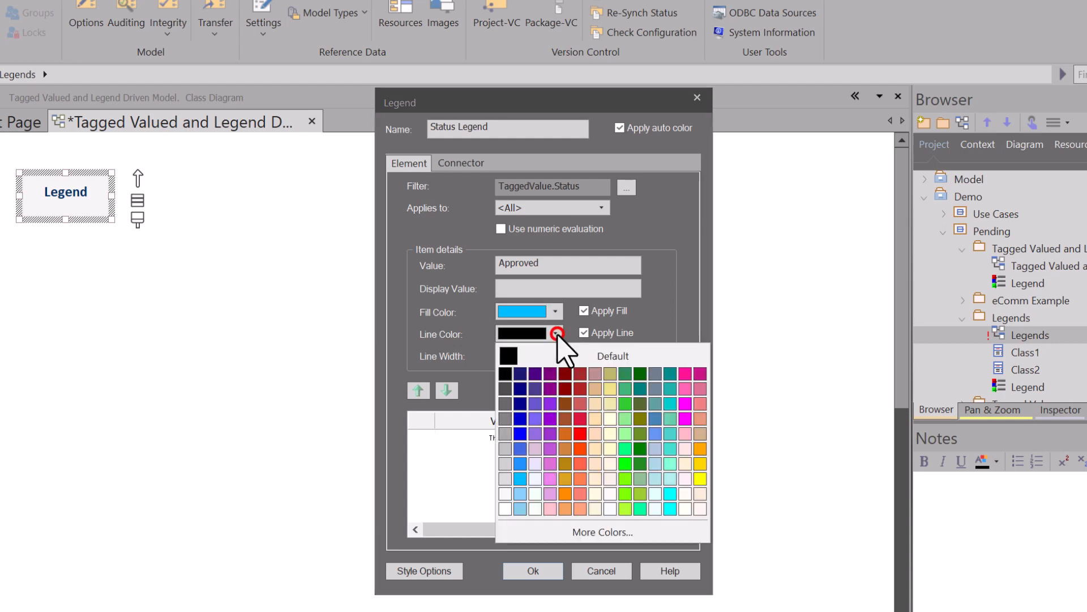
left_click(519, 418)
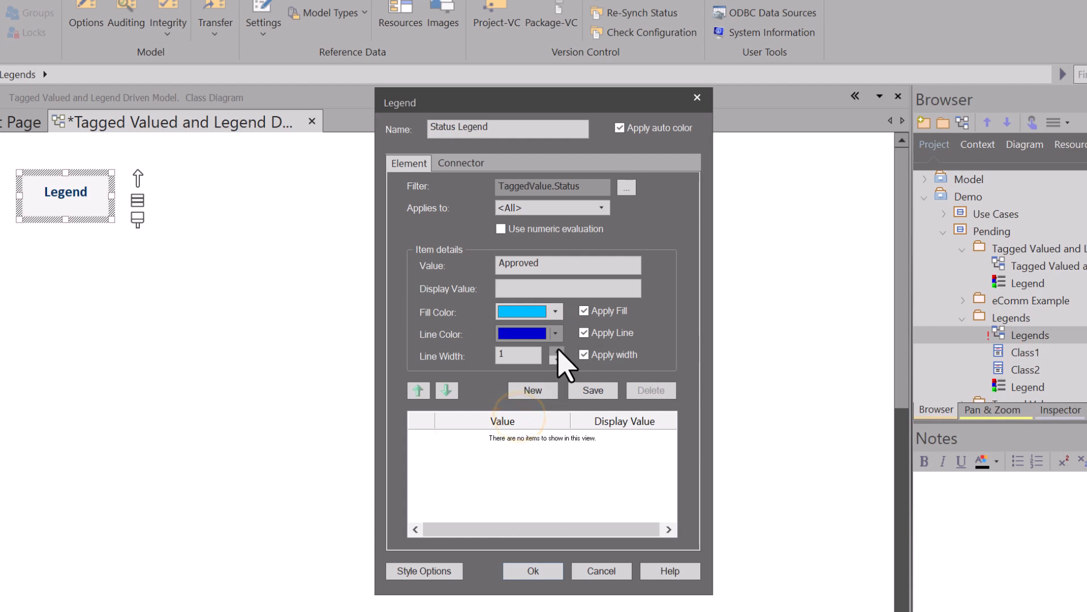
left_click(557, 349)
left_click(594, 391)
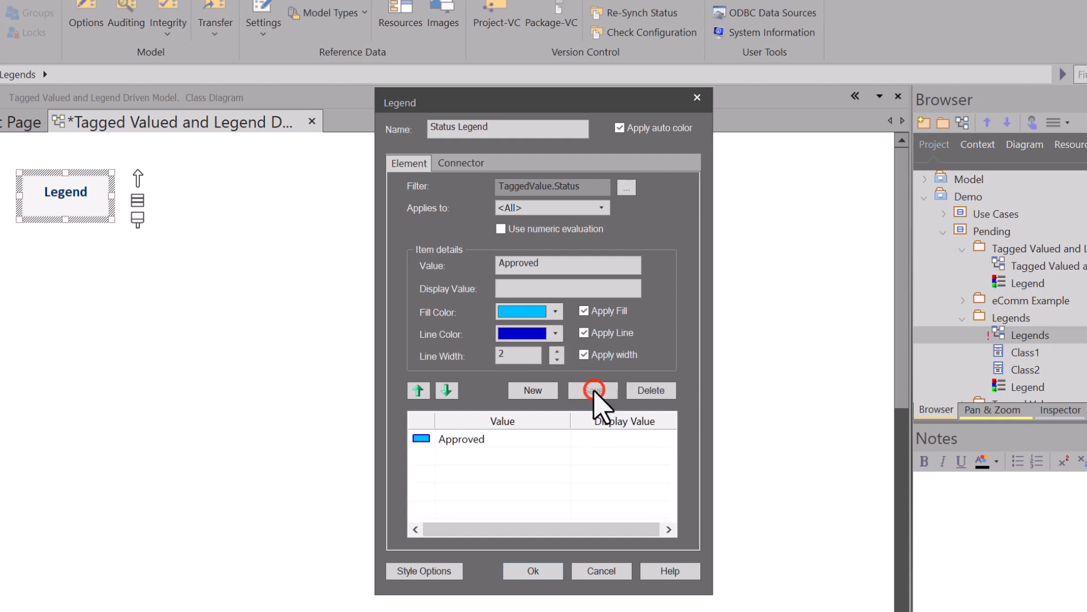
left_click(535, 571)
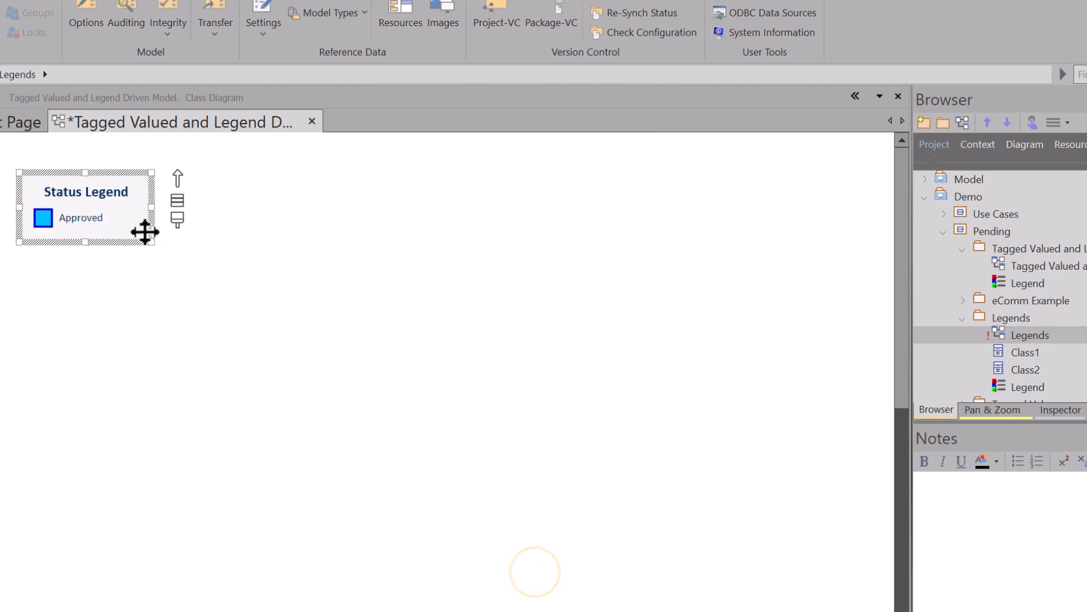
left_click_drag(134, 218, 111, 219)
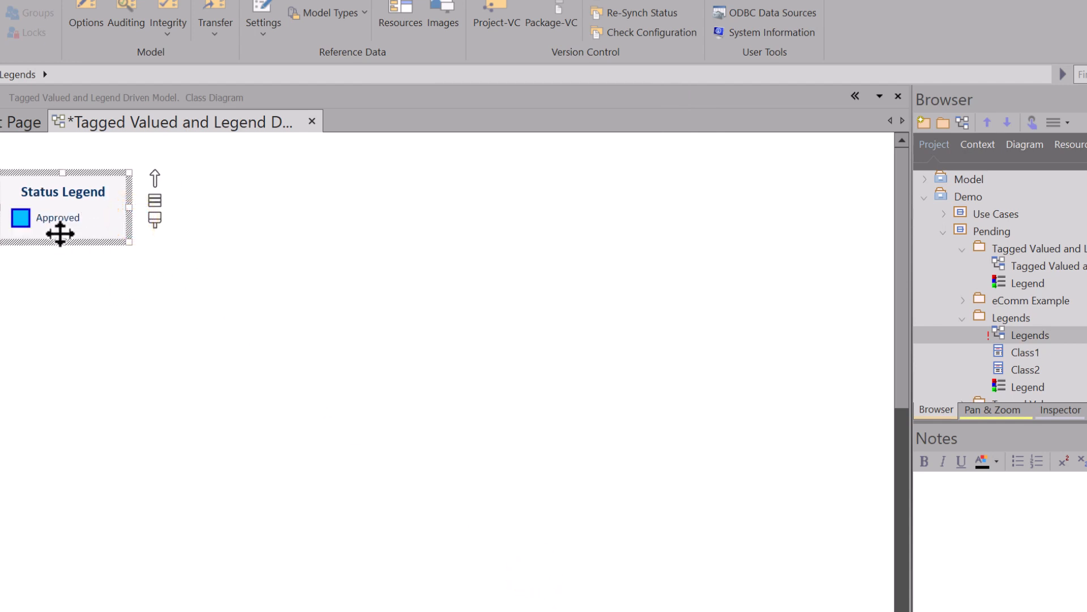
- Reopen the Status Legend's settings and start a new Validated element item with a light green fill
left_click(988, 399)
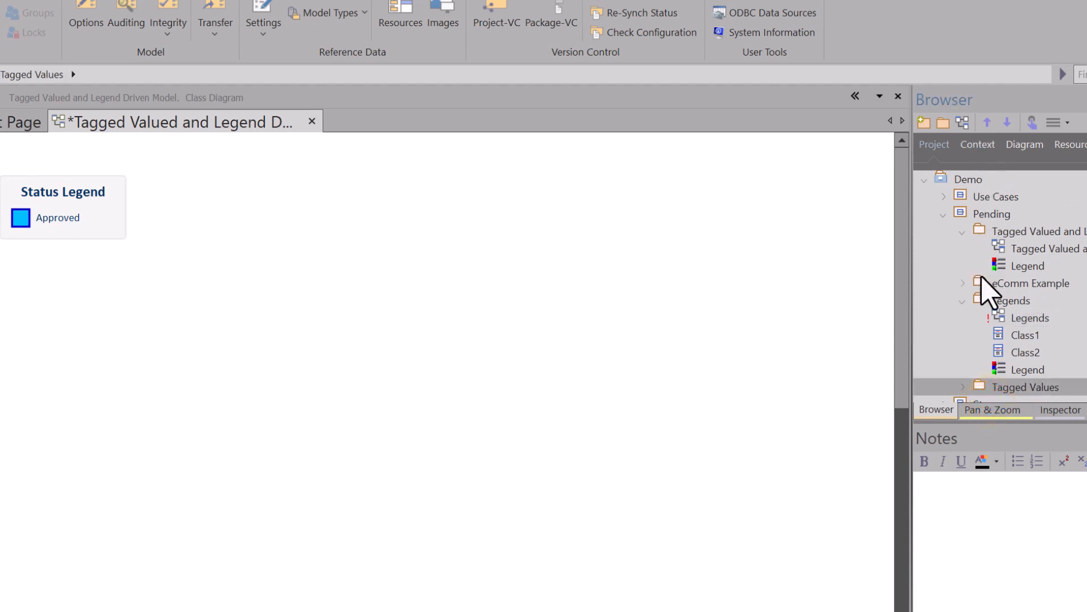
left_click(986, 410)
left_click(961, 123)
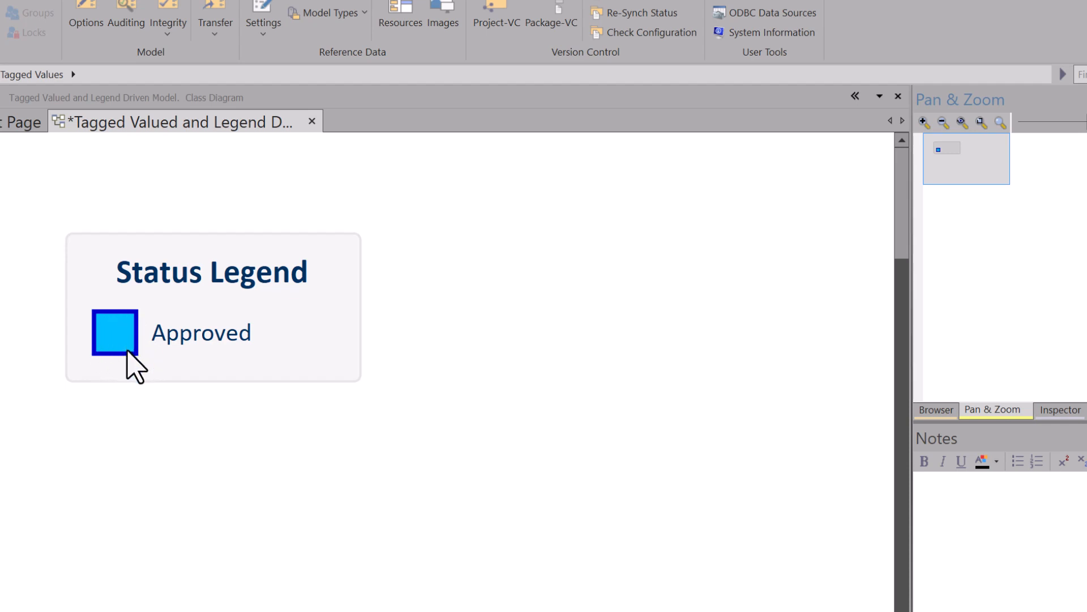
double_click(194, 311)
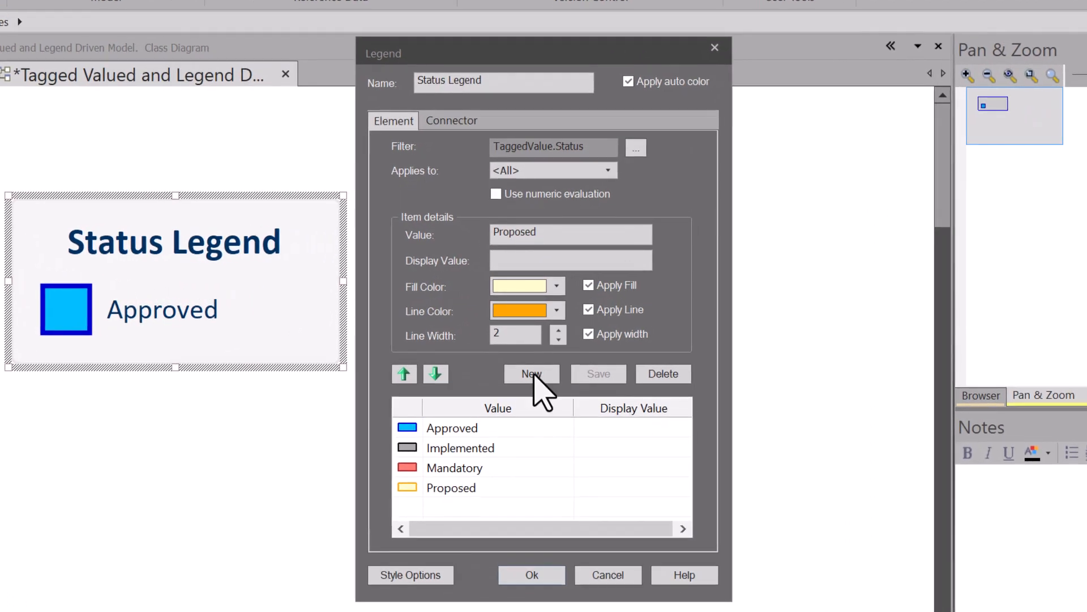
left_click(532, 374)
left_click(527, 234)
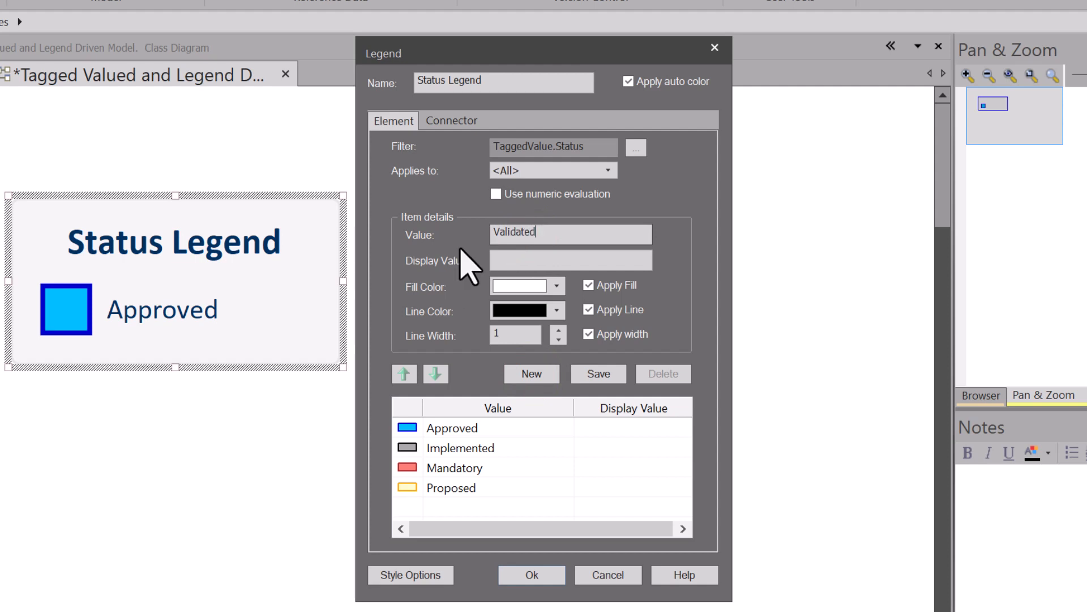
left_click(557, 285)
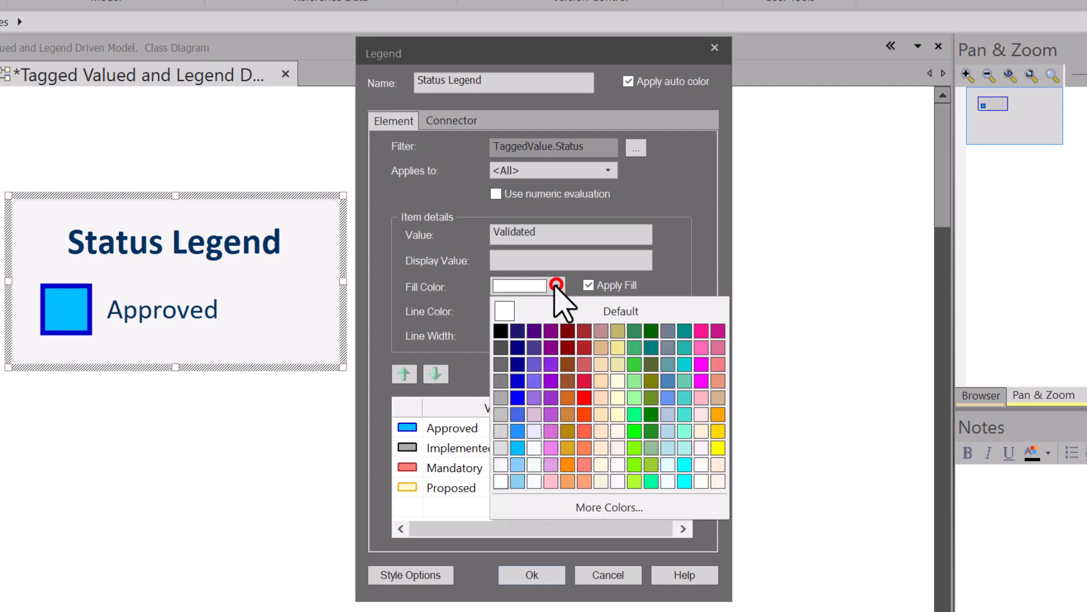
left_click(635, 399)
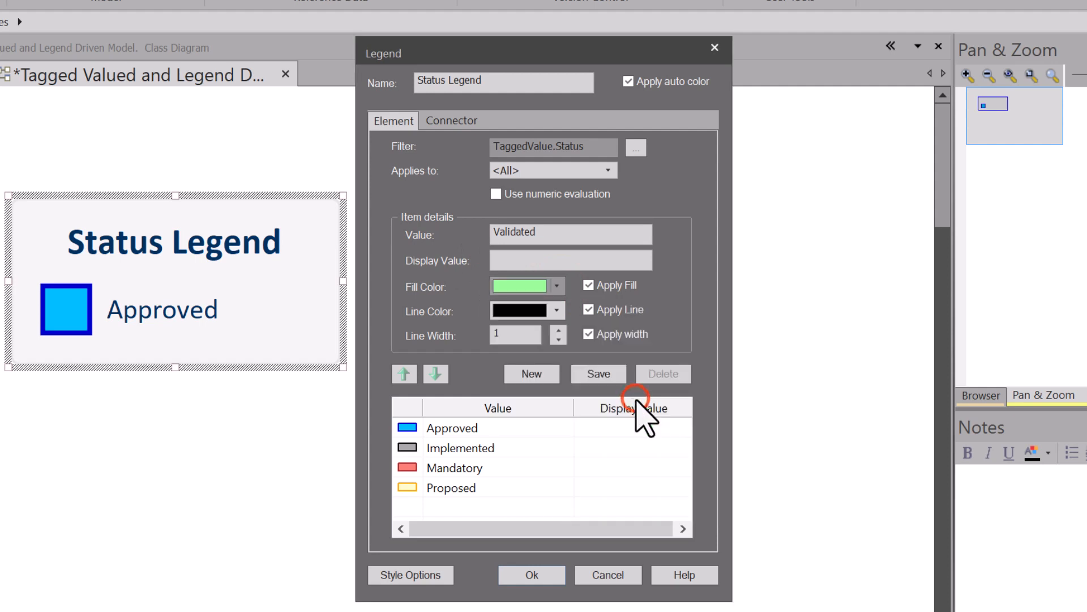
- Give the Validated item a dark green line of width 2, save the legend, and shift it up and left on the diagram
left_click(557, 310)
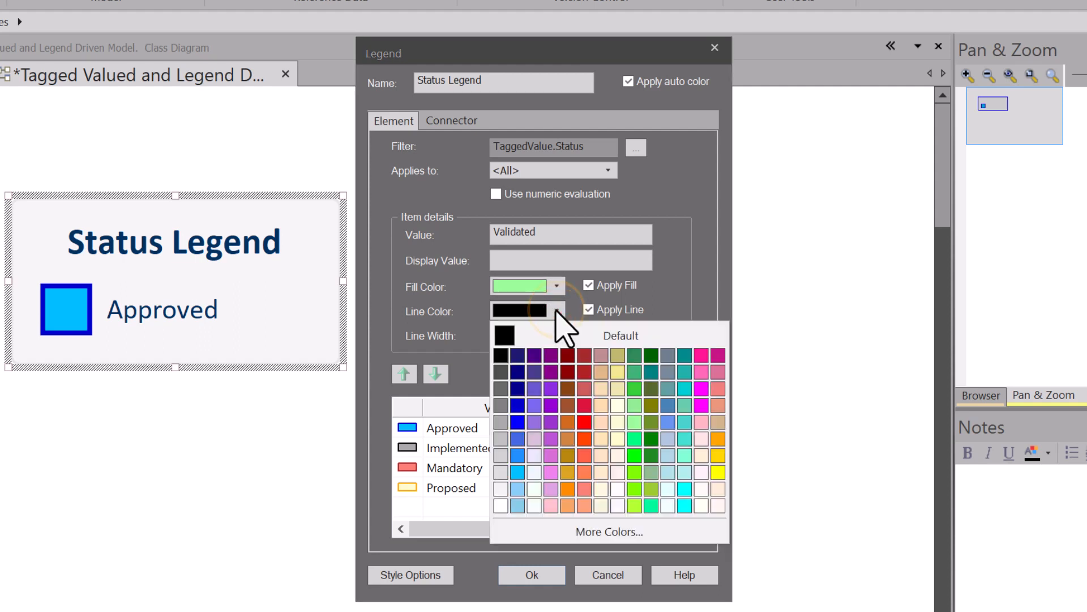
left_click(651, 355)
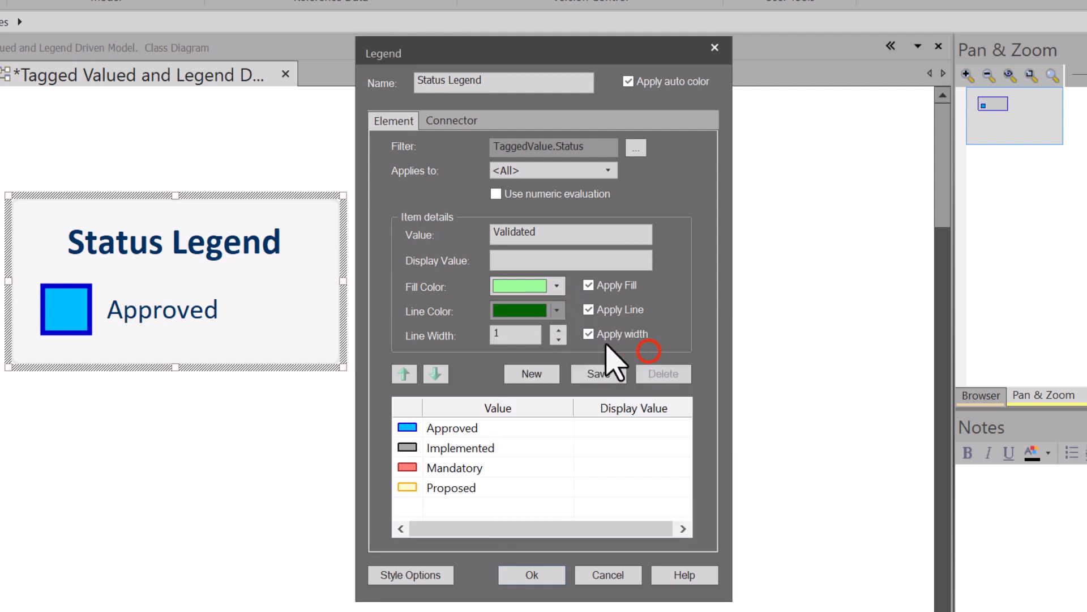
left_click(558, 329)
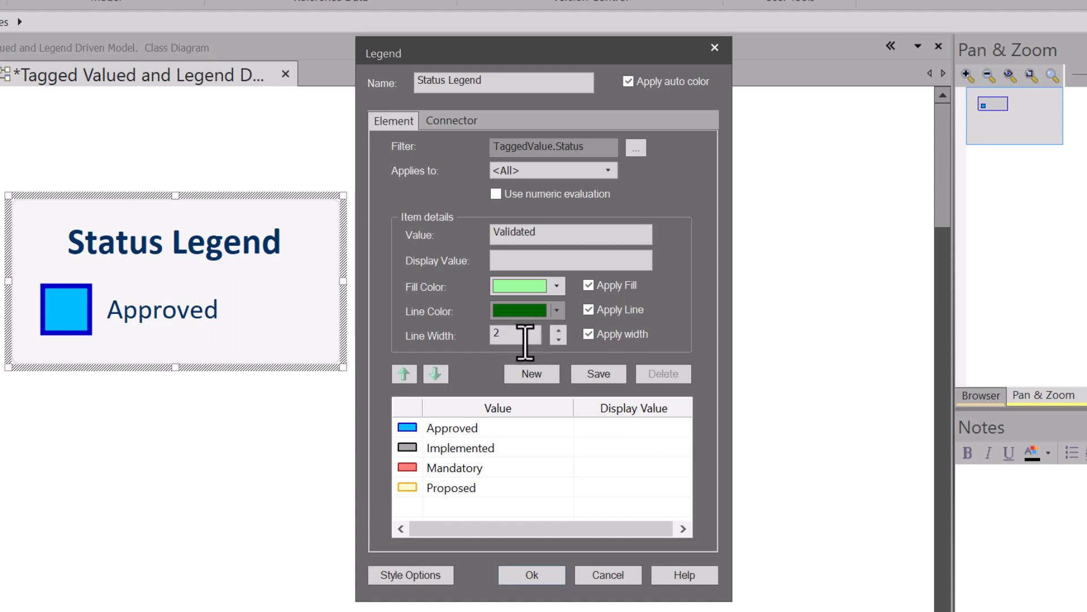
left_click(607, 373)
left_click(554, 575)
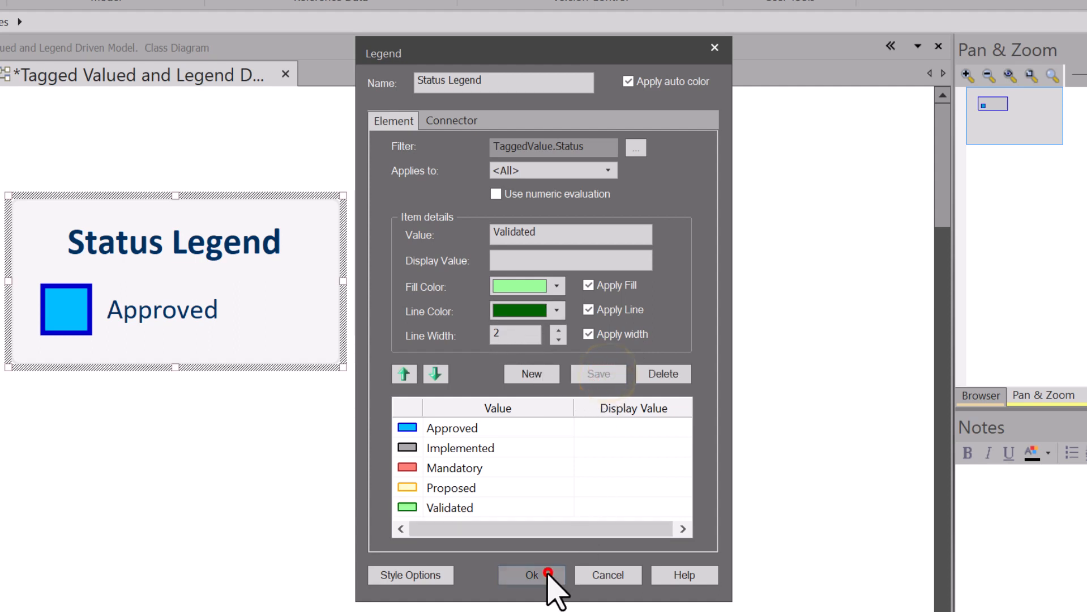
left_click_drag(297, 274, 265, 255)
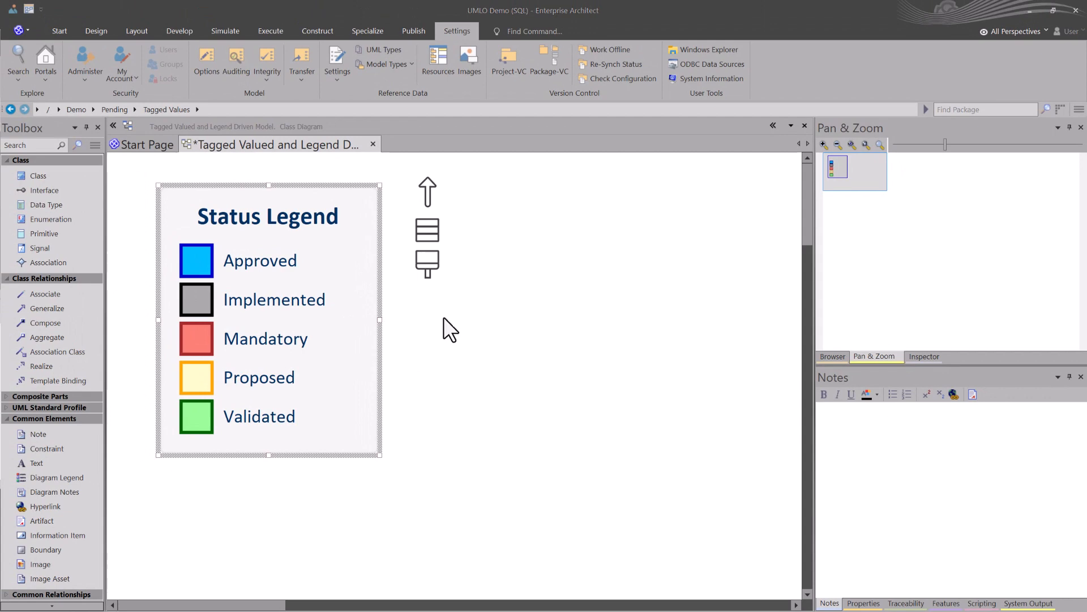
- Open the Status Legend's connector settings and enter Approved as the value of the first connector item
double_click(313, 210)
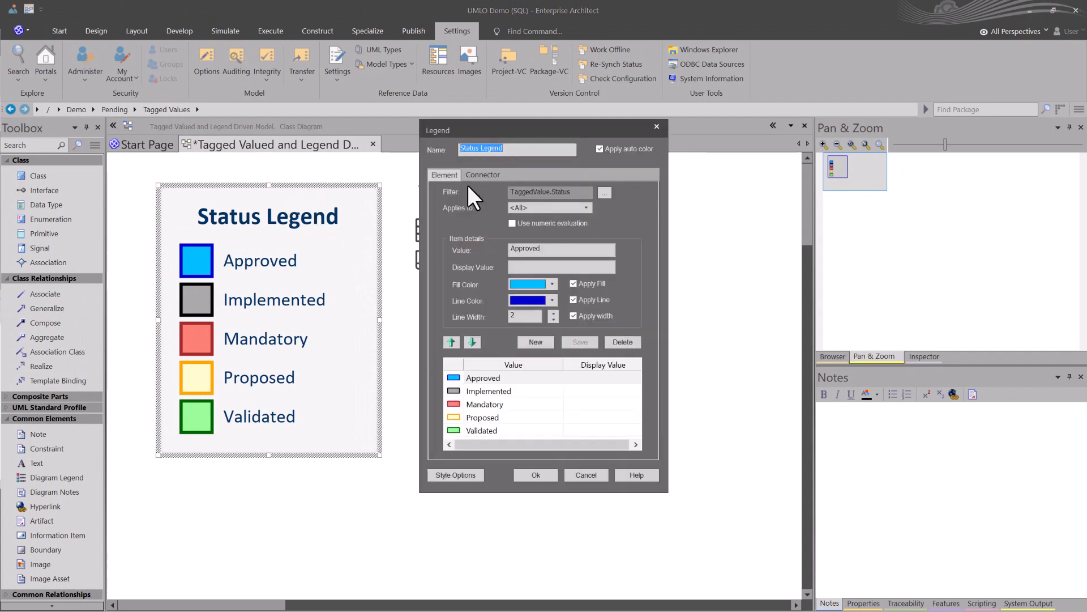
left_click(480, 175)
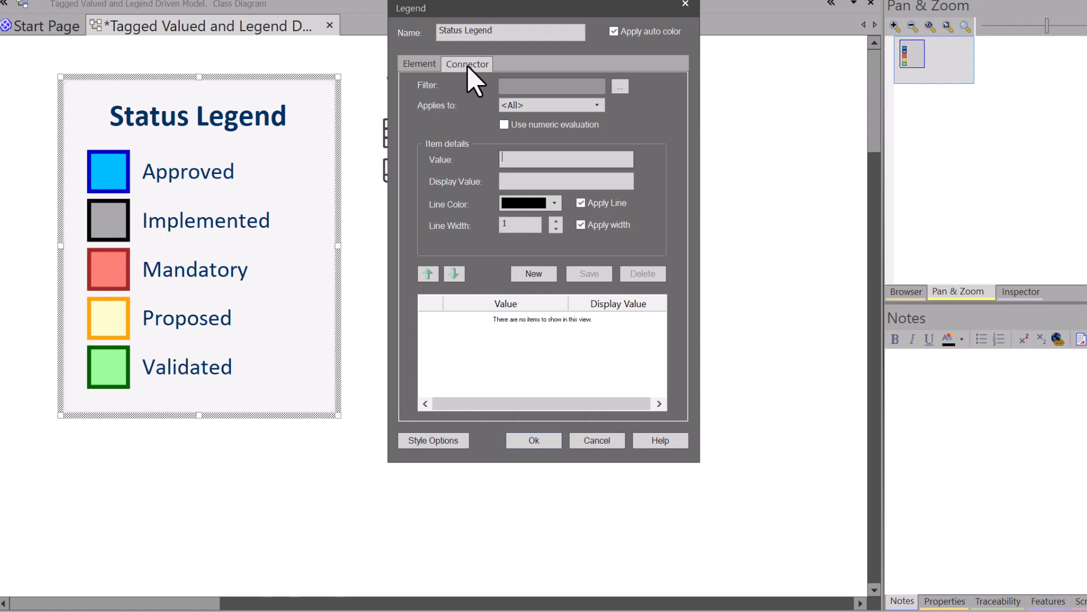
left_click(519, 157)
type("Approved")
left_click_drag(539, 158, 494, 158)
- Set the legend's connector filter to the global tagged value Status, applied to all connector types
left_click(620, 88)
left_click(656, 120)
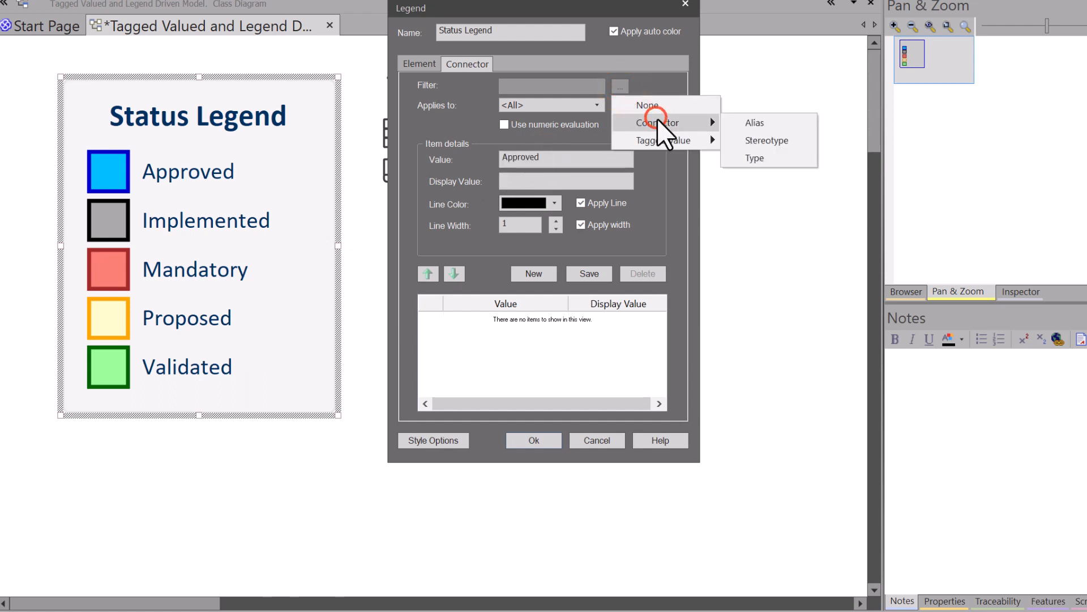
mouse_move(669, 140)
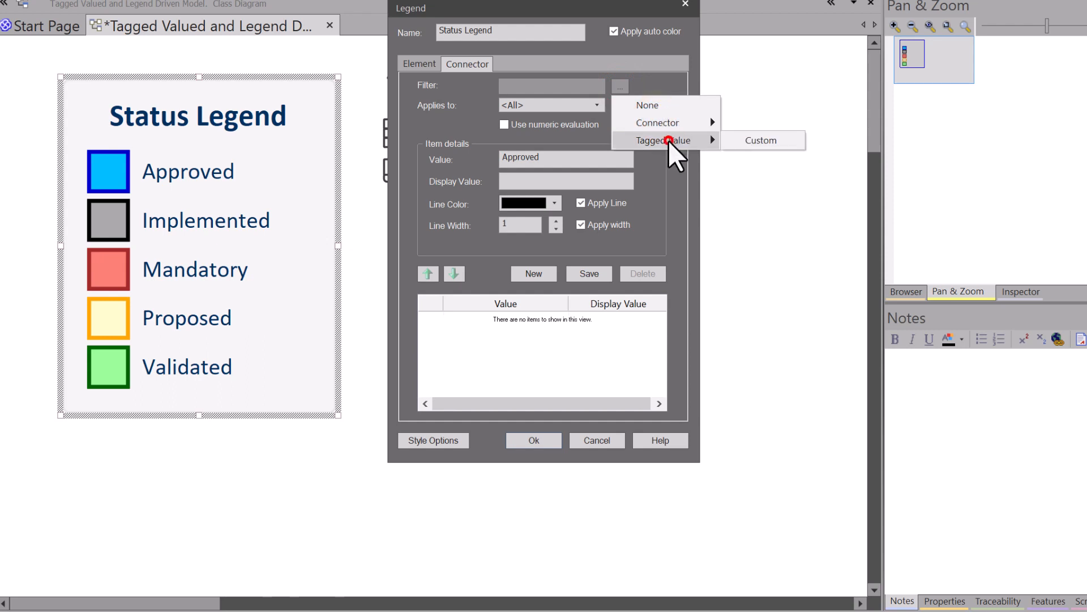
left_click(759, 141)
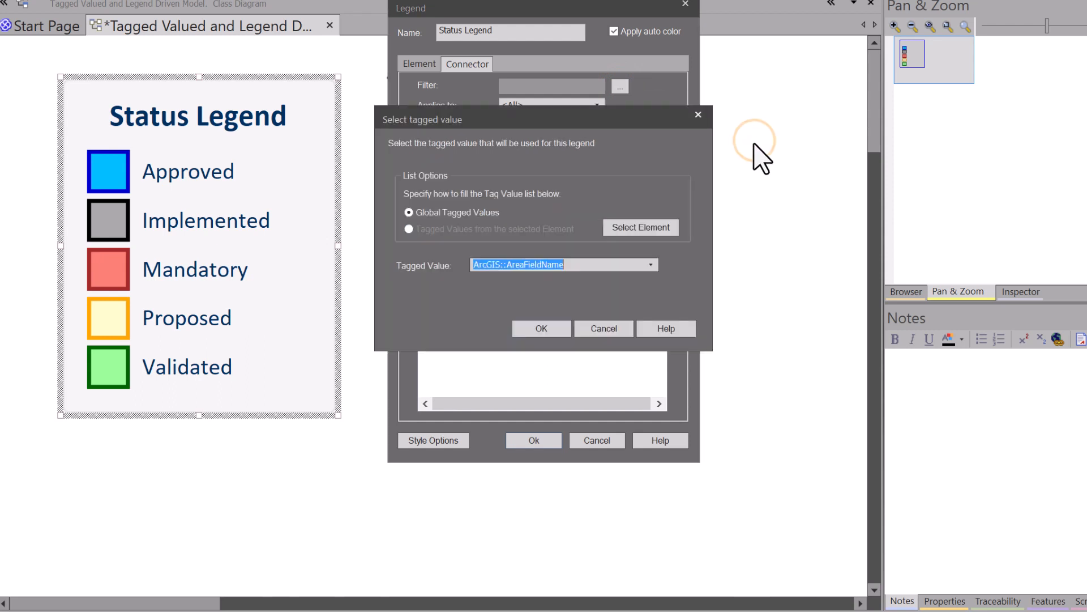
type("st")
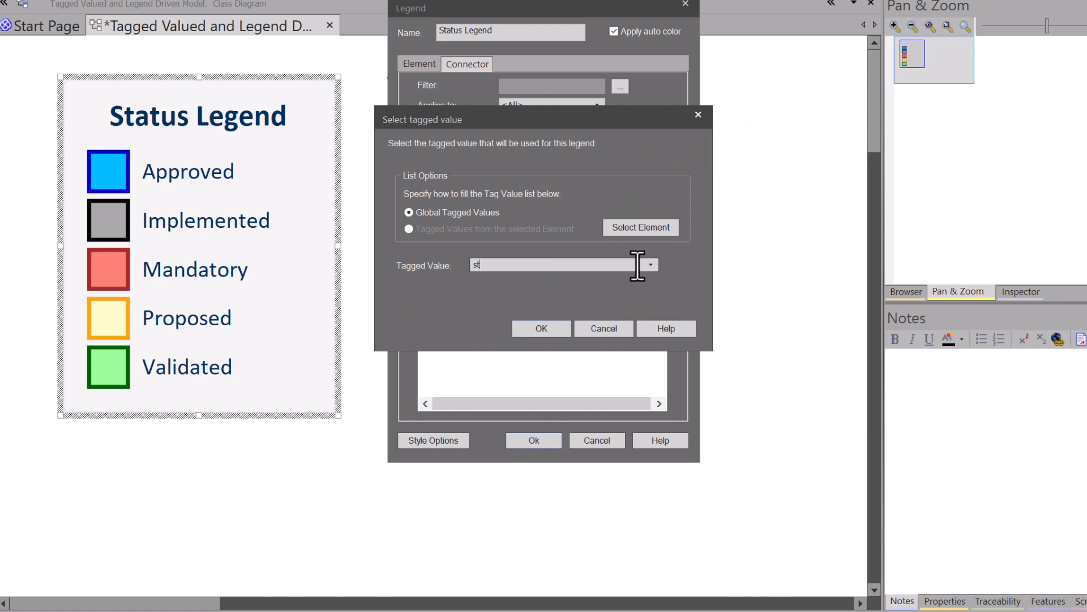
left_click(650, 265)
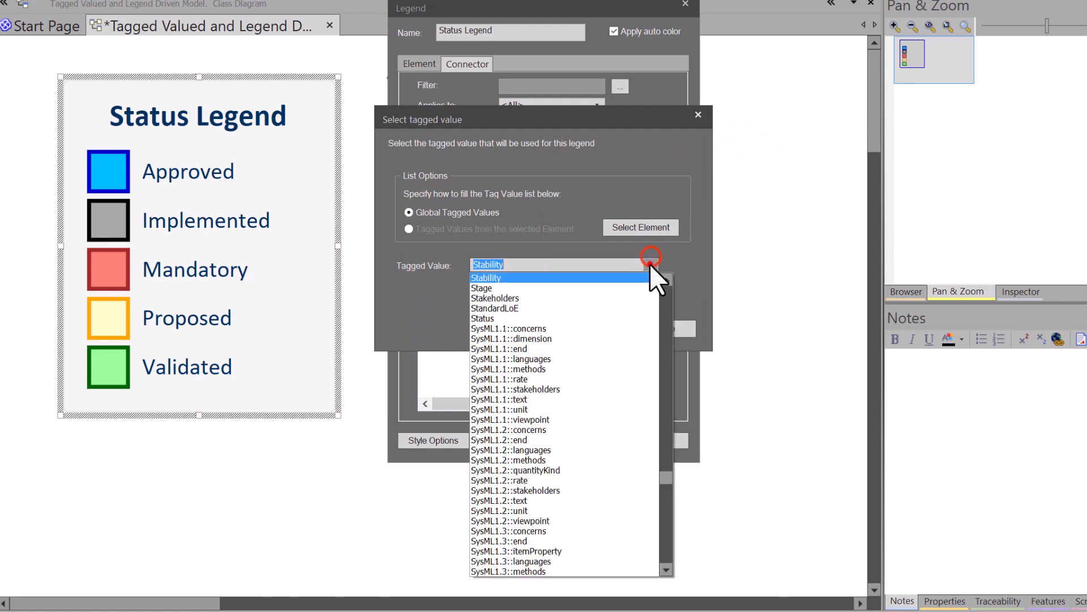
left_click(489, 318)
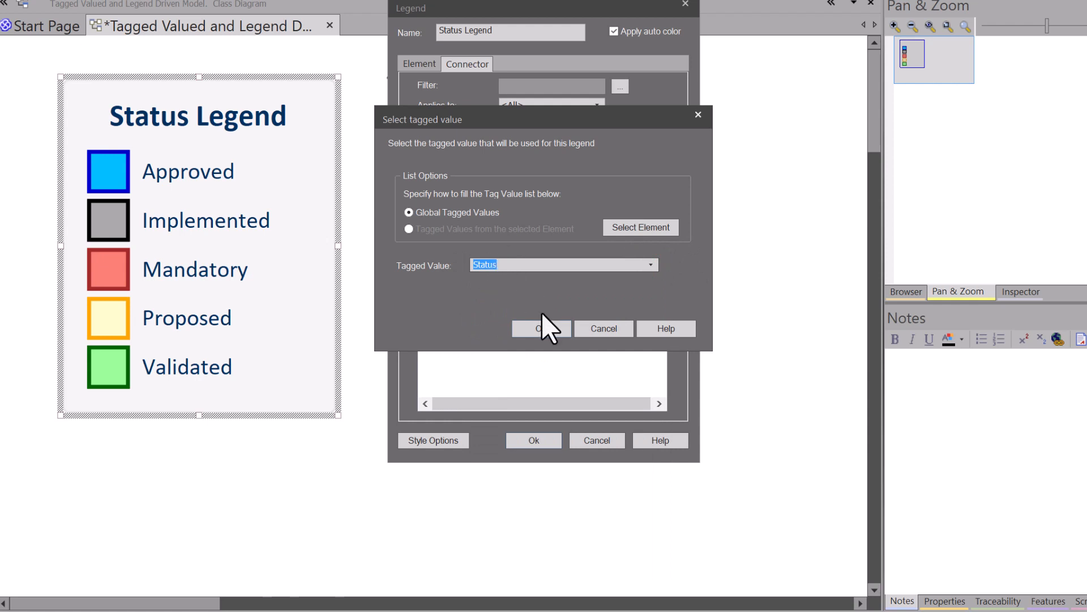
left_click(541, 328)
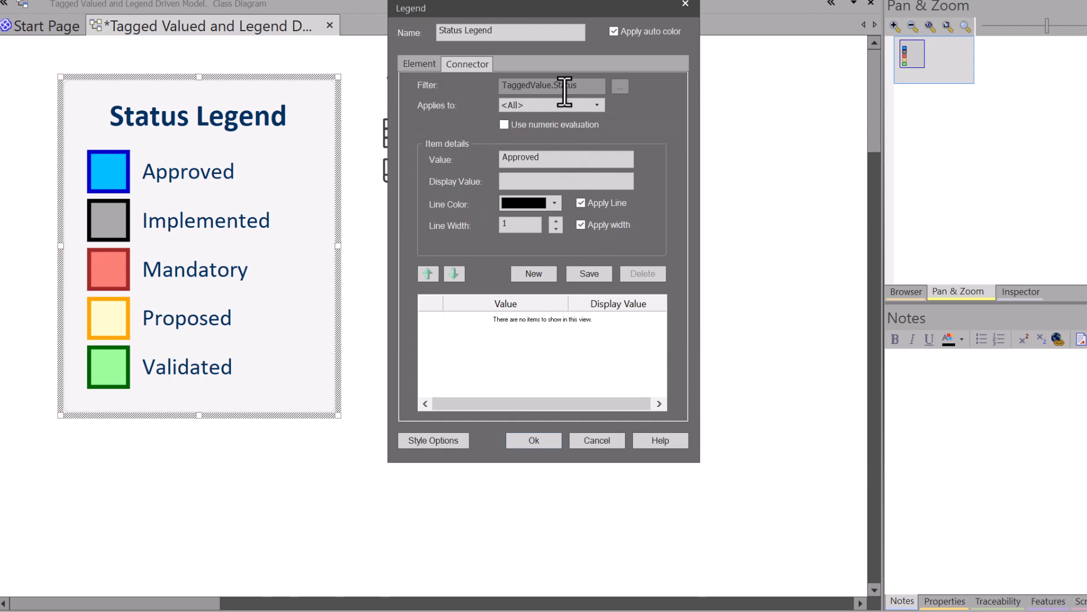
left_click(597, 106)
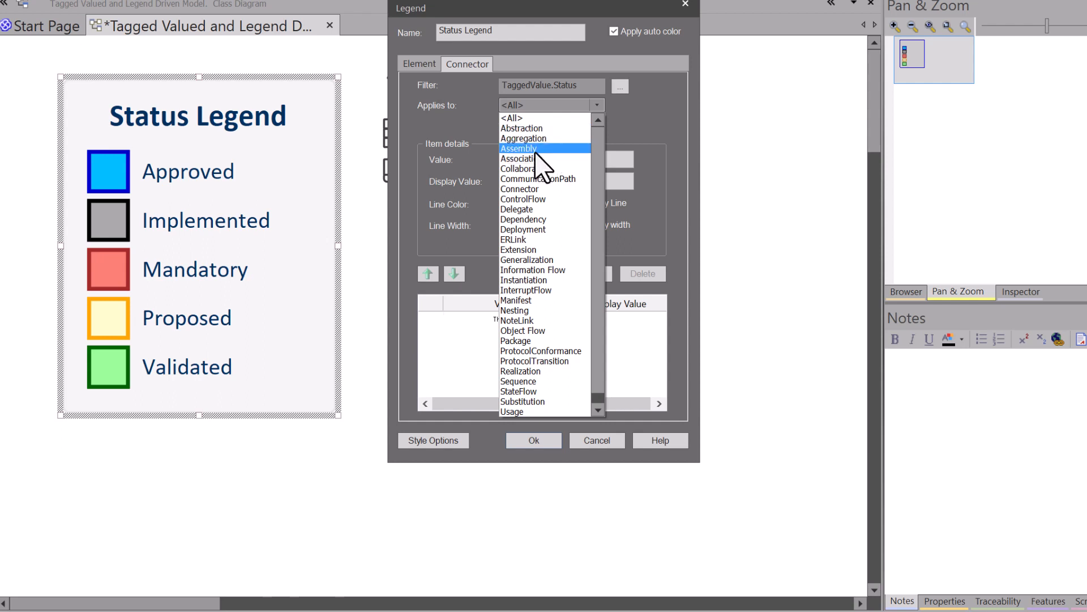
left_click(596, 102)
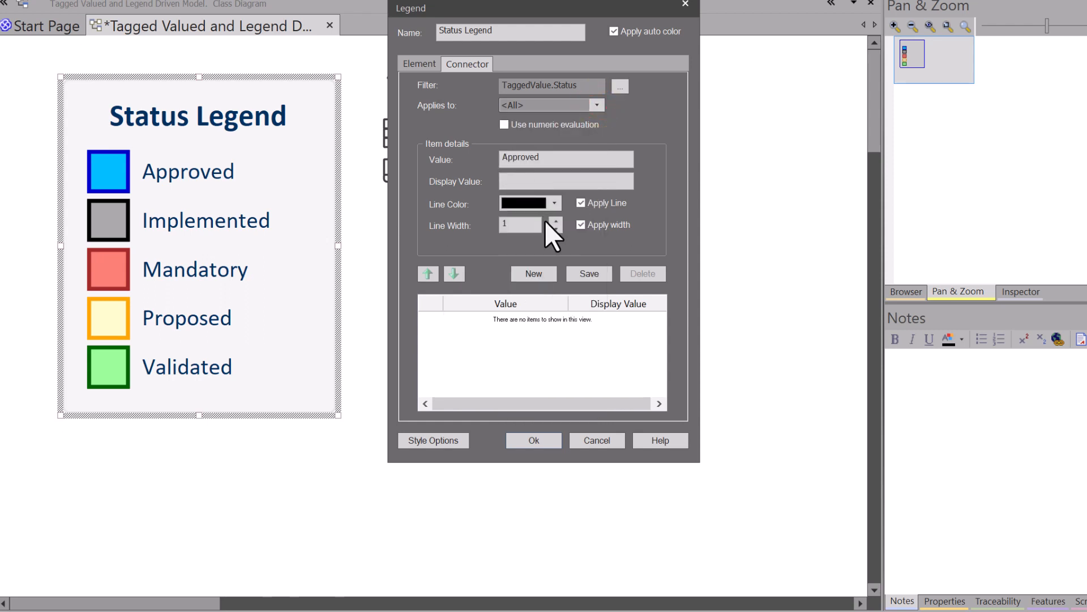
- Try royal blue and light blue as the line color of the Approved connector item
left_click(554, 204)
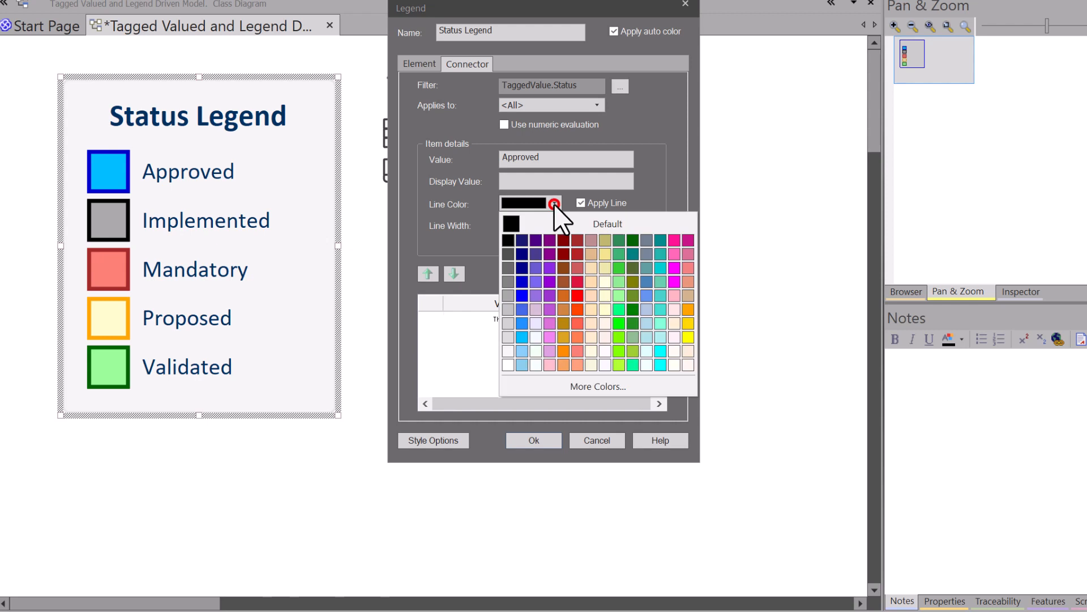
left_click(521, 308)
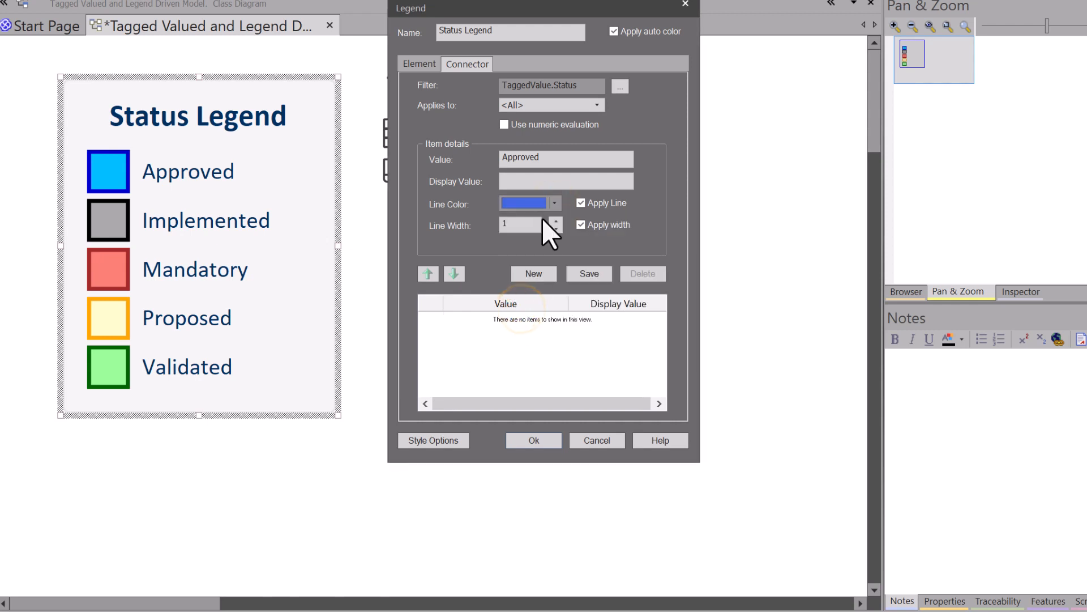
left_click(554, 204)
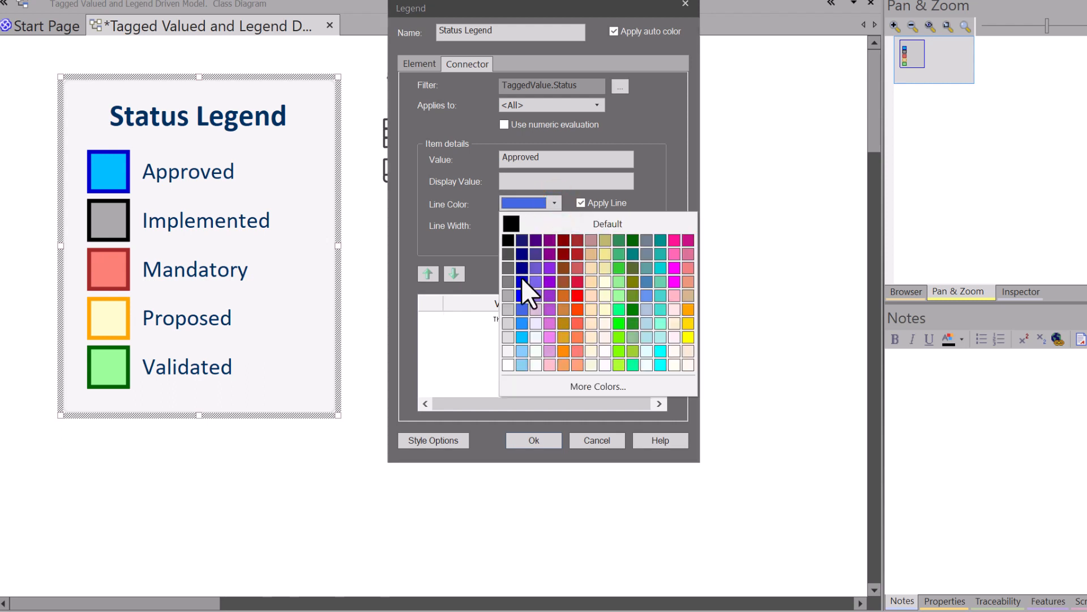
left_click(521, 338)
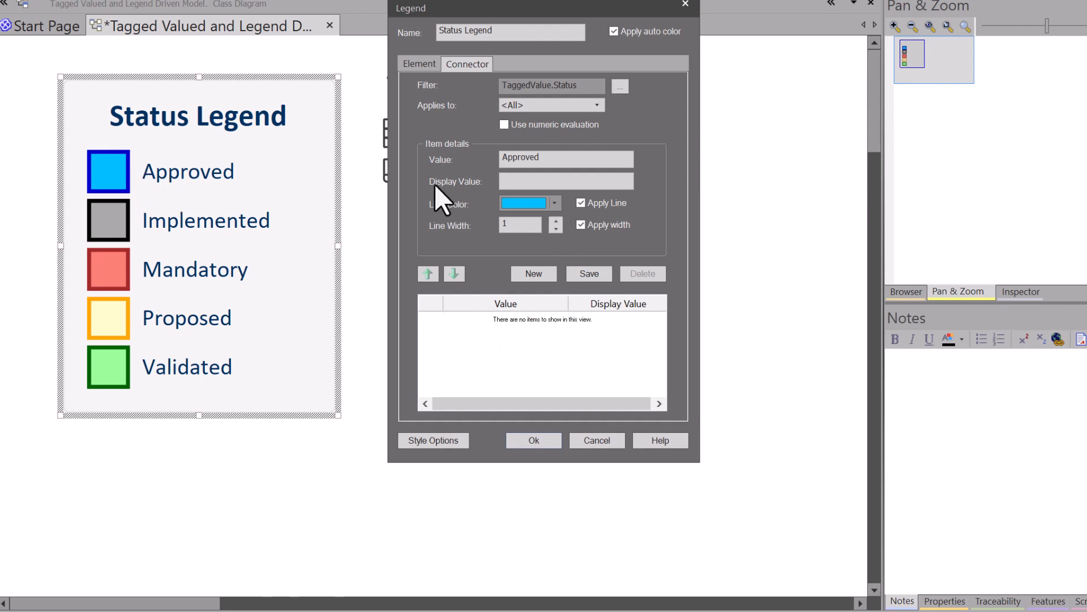
- Give the Approved connector item a bright blue line of width 2, save it, and apply the legend changes
left_click(554, 202)
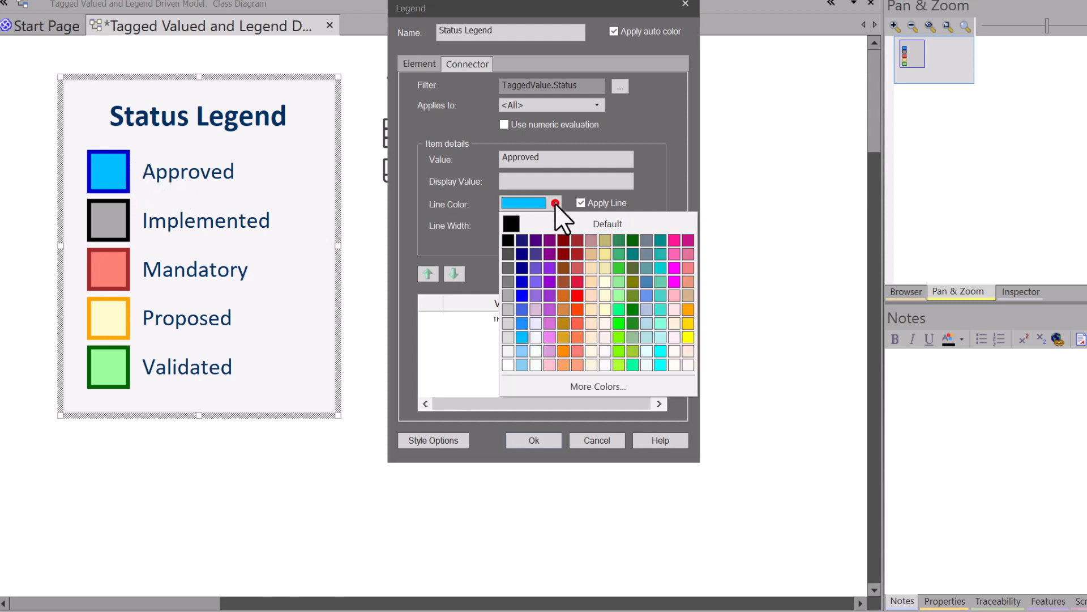
left_click(522, 296)
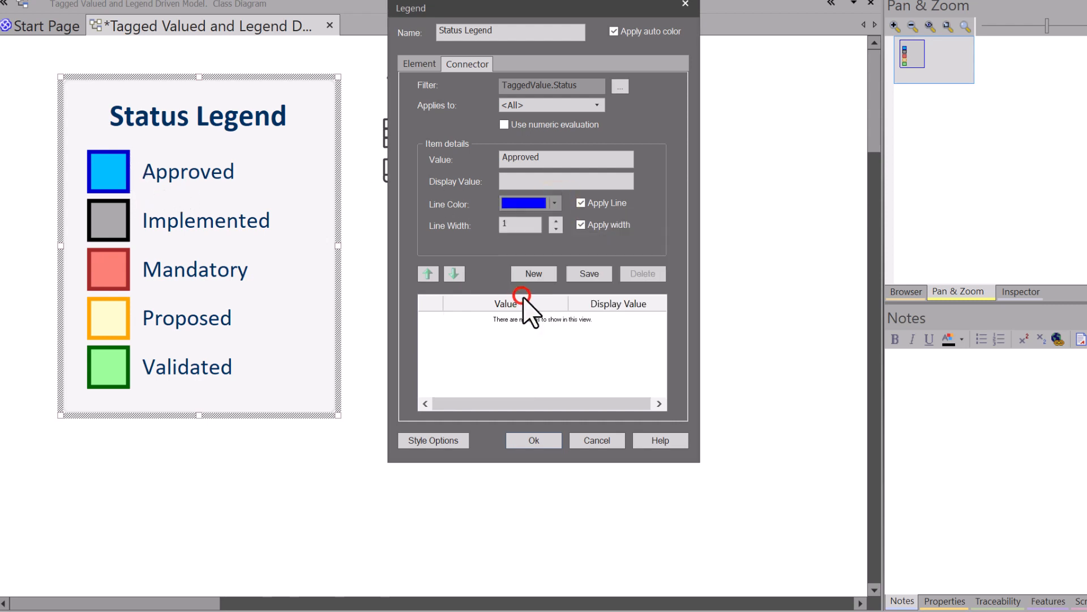
left_click(556, 219)
left_click(583, 271)
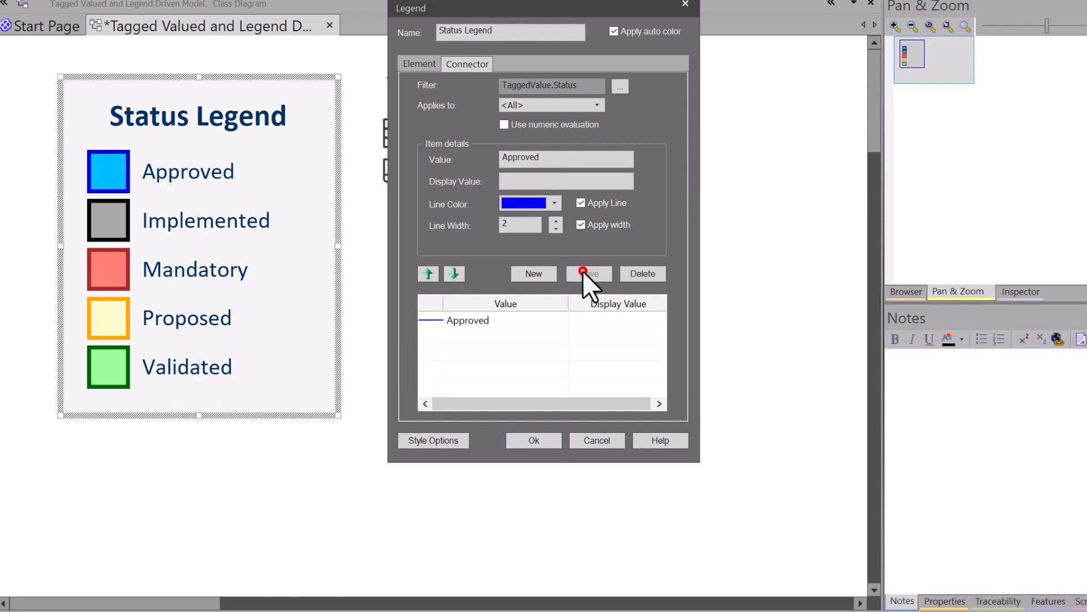
left_click(534, 441)
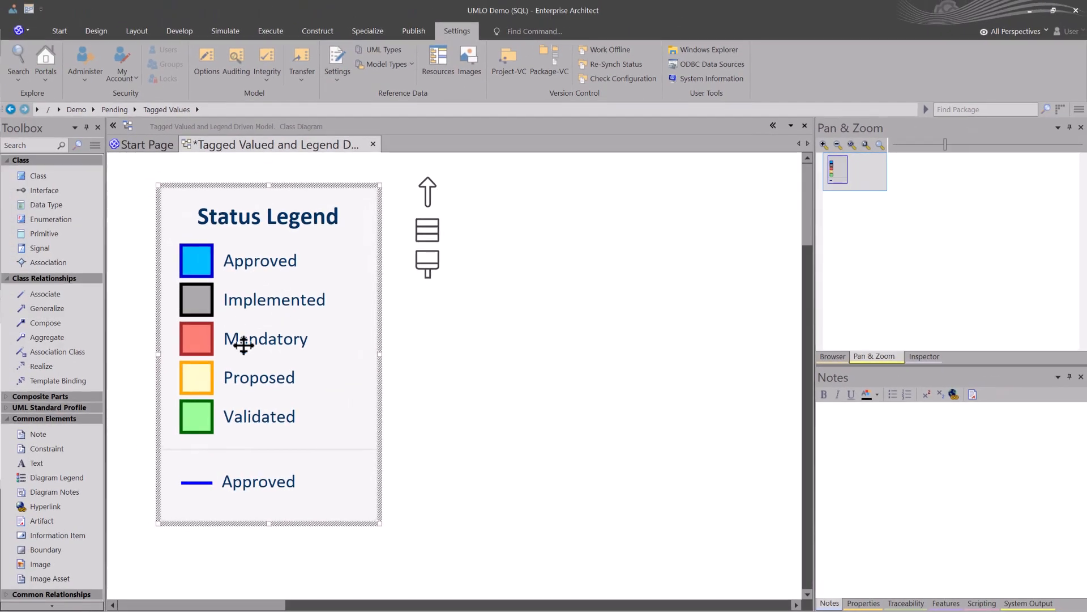
- Add a Validated connector item to the Status Legend with a dark green line of width 2, then save it and apply the legend changes
double_click(254, 298)
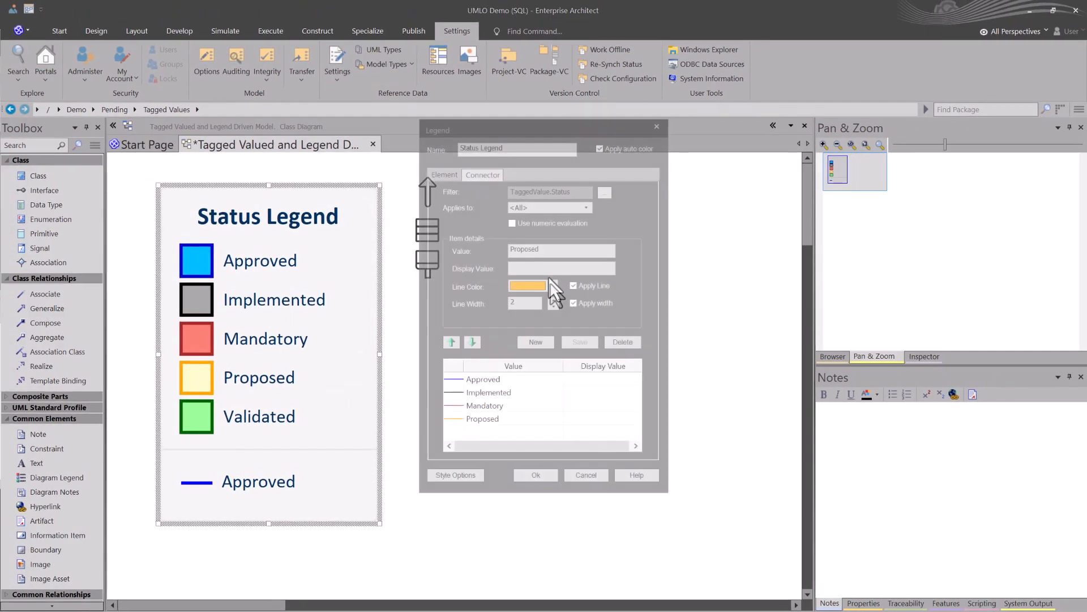
left_click(539, 342)
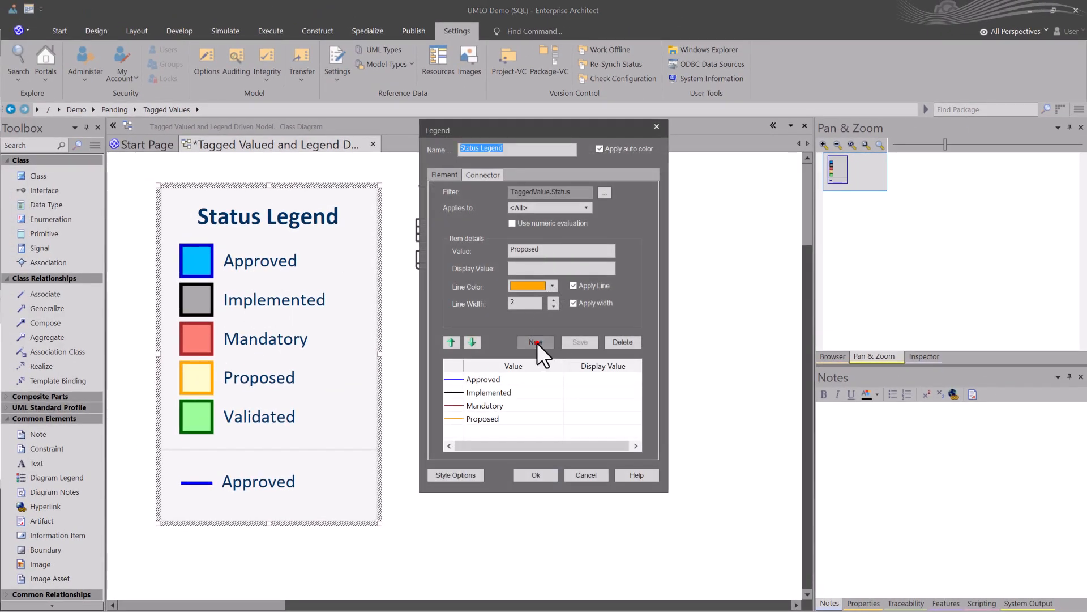
left_click(524, 250)
type("Validated")
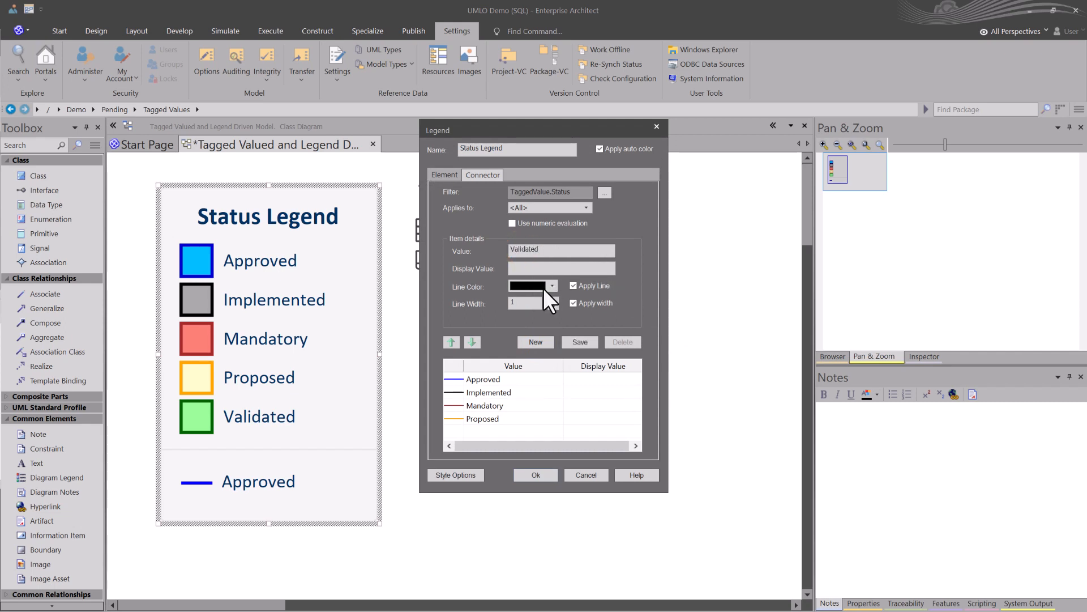
left_click(548, 286)
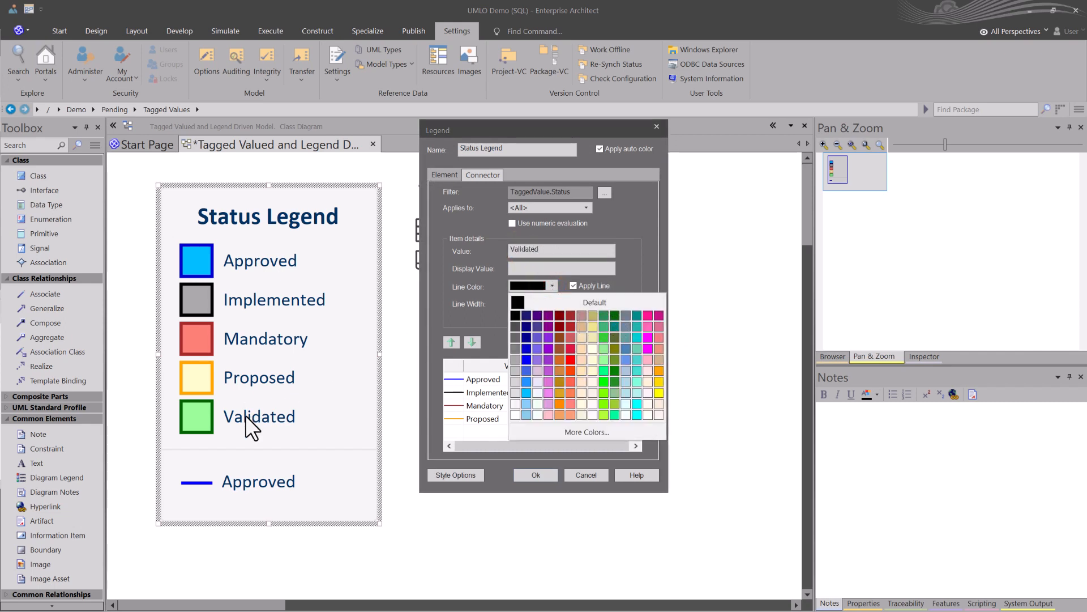
left_click(617, 316)
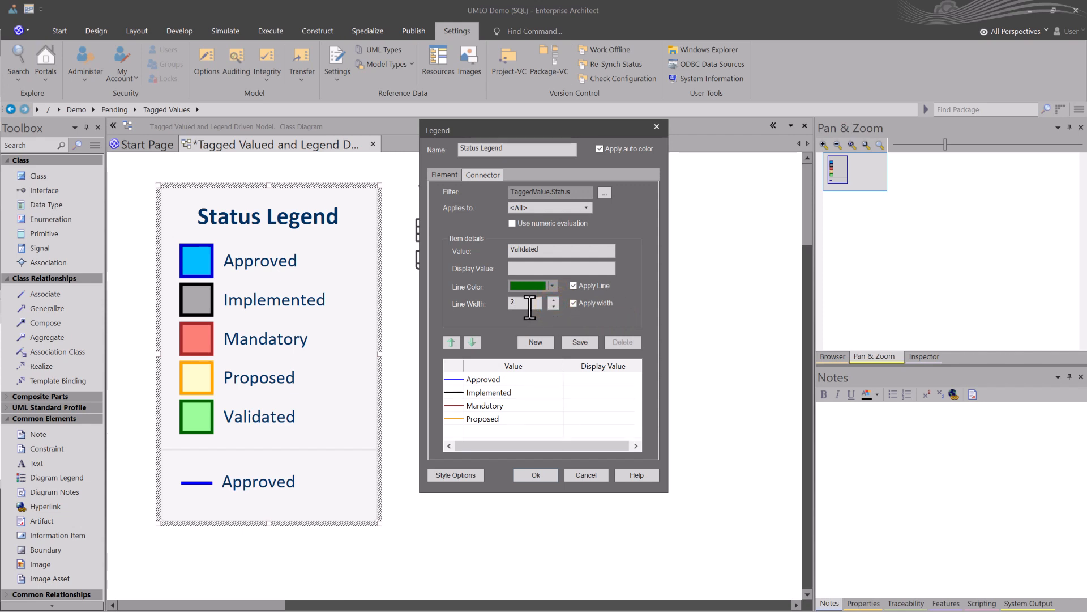
left_click(579, 340)
left_click(535, 474)
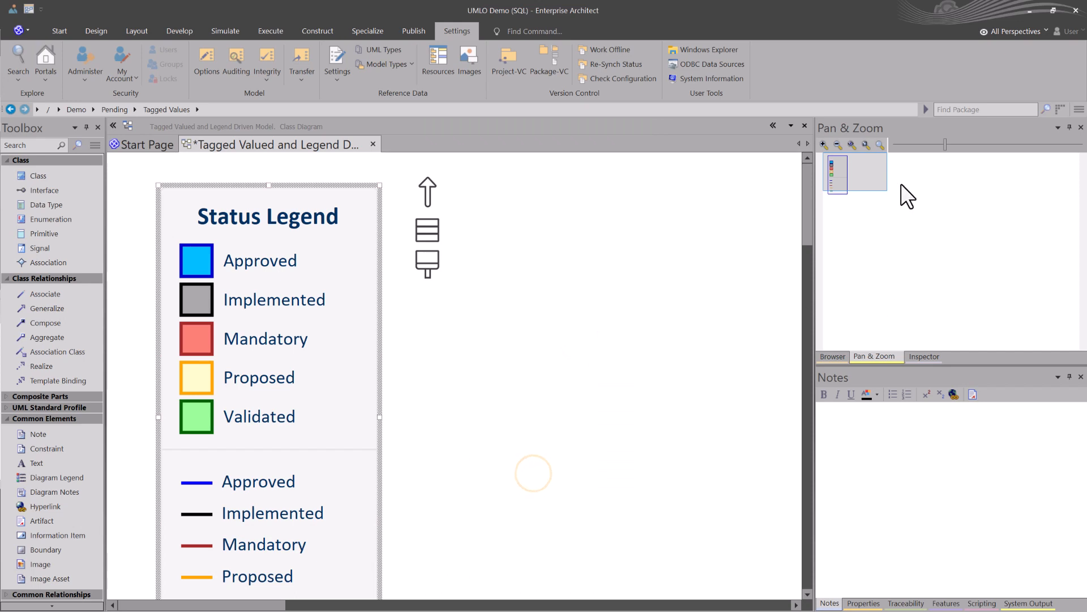
- Place a new class with its default name on the diagram beside the Status Legend
left_click(852, 144)
left_click(442, 373)
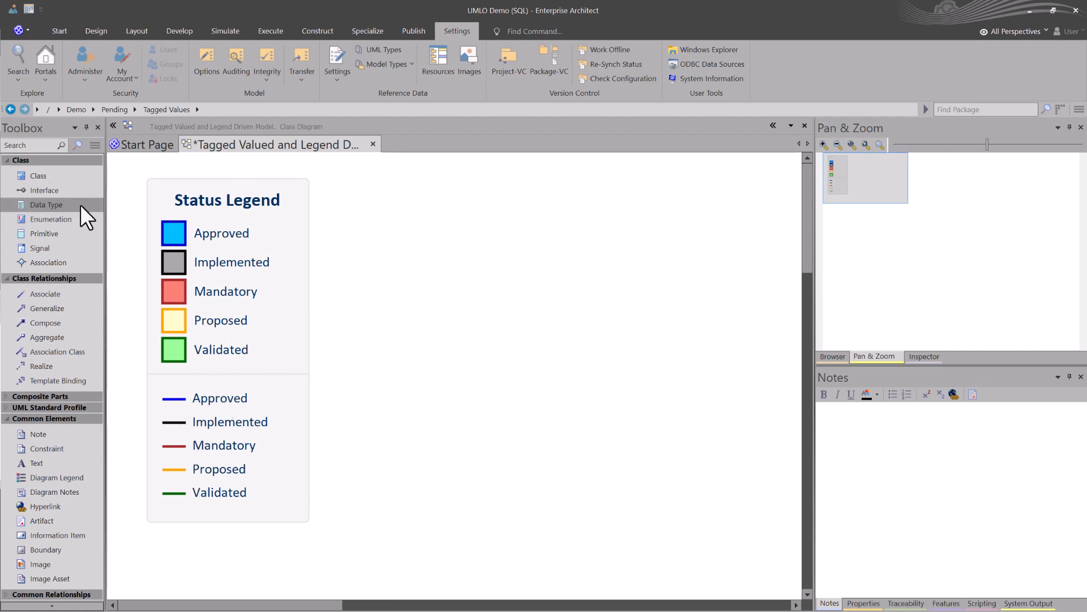
left_click(52, 175)
left_click(379, 224)
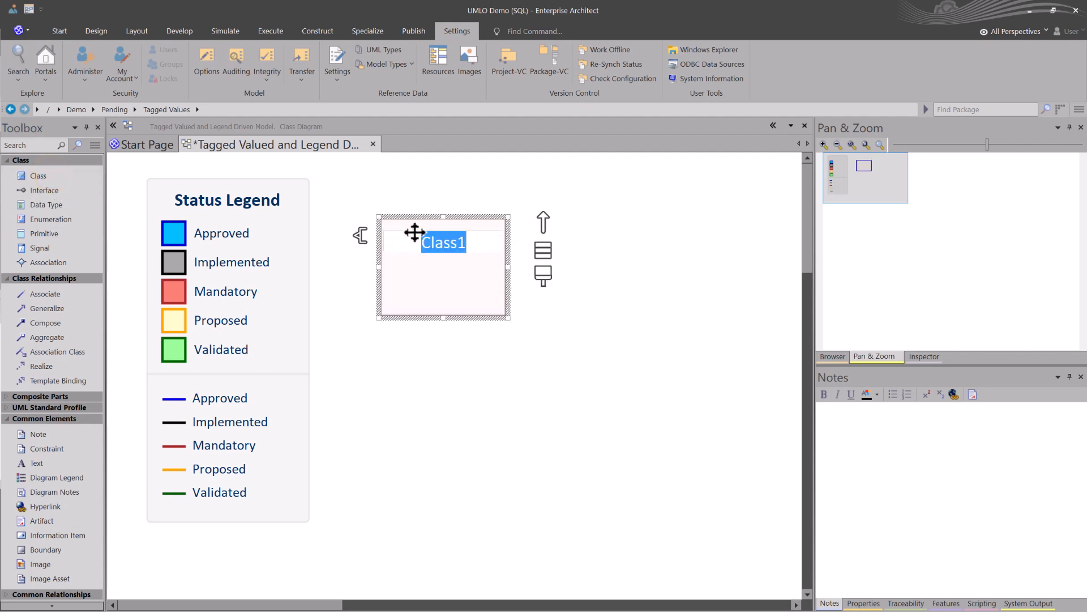
left_click(544, 216)
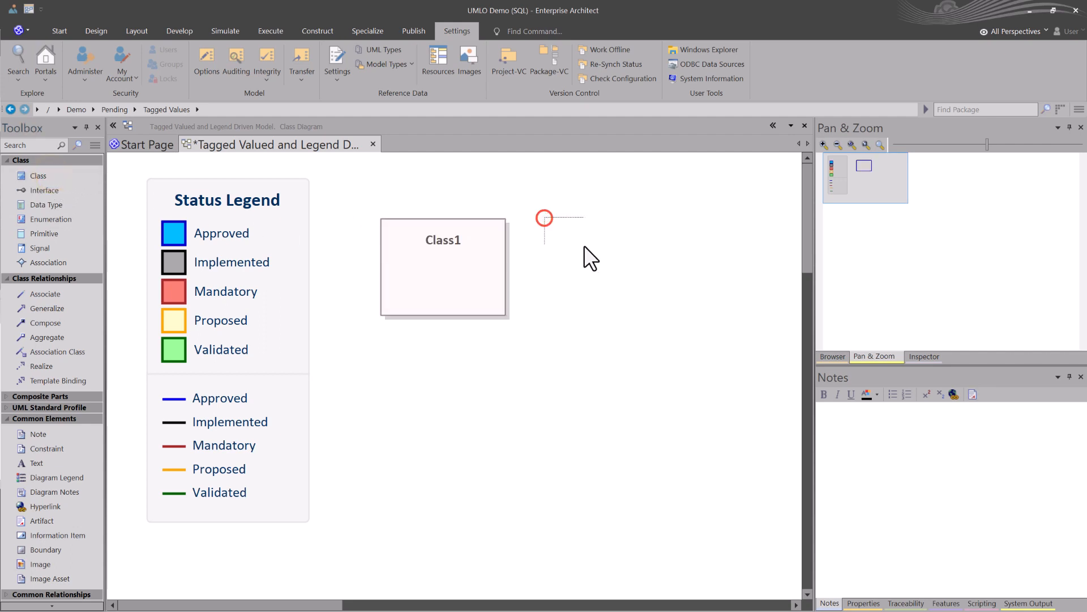
- Create a second class linked to Class1 by an association and move it slightly farther from Class1
left_click(492, 263)
left_click_drag(539, 238, 617, 266)
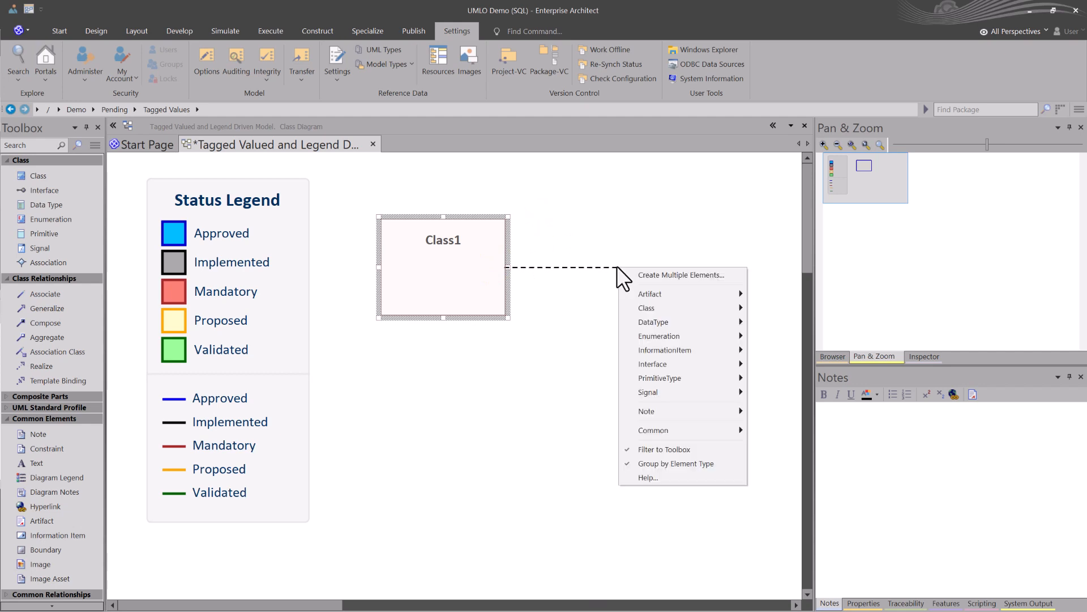
left_click(670, 312)
left_click(772, 317)
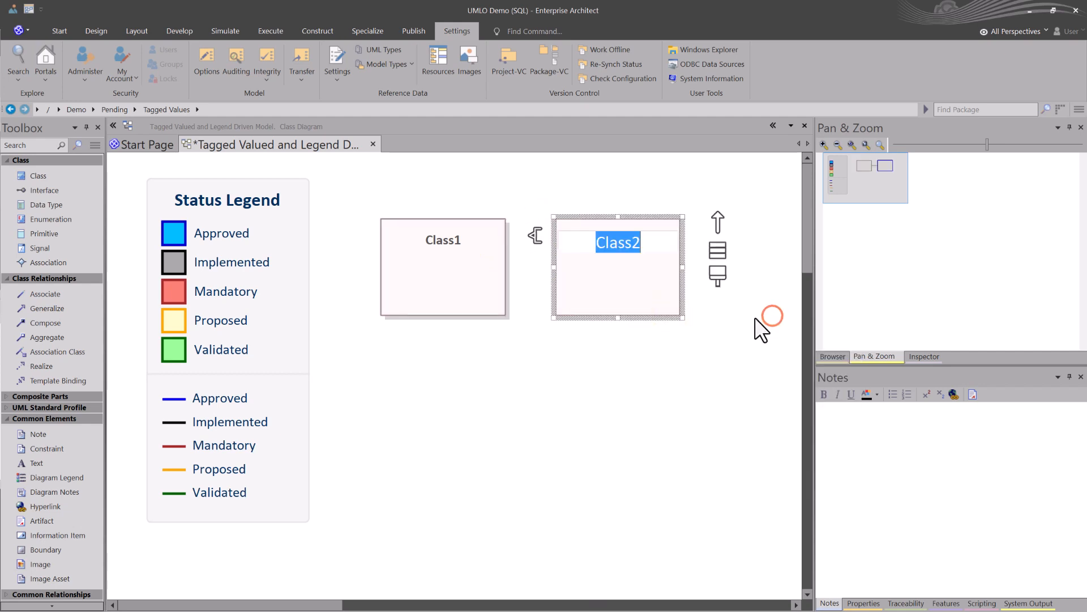
left_click(616, 296)
left_click_drag(627, 284, 627, 286)
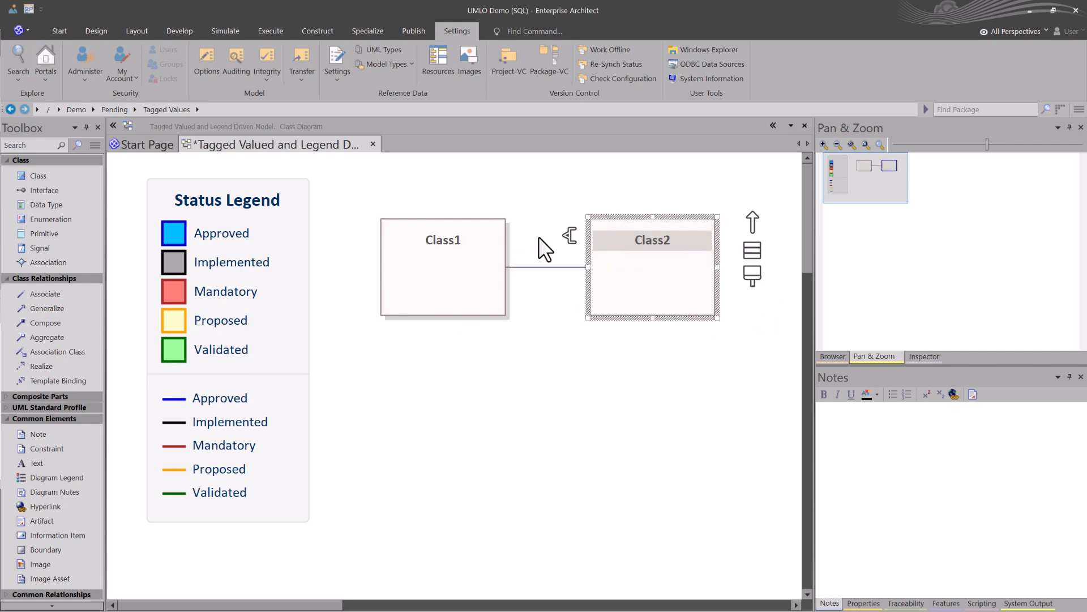
left_click(485, 269)
left_click(633, 270)
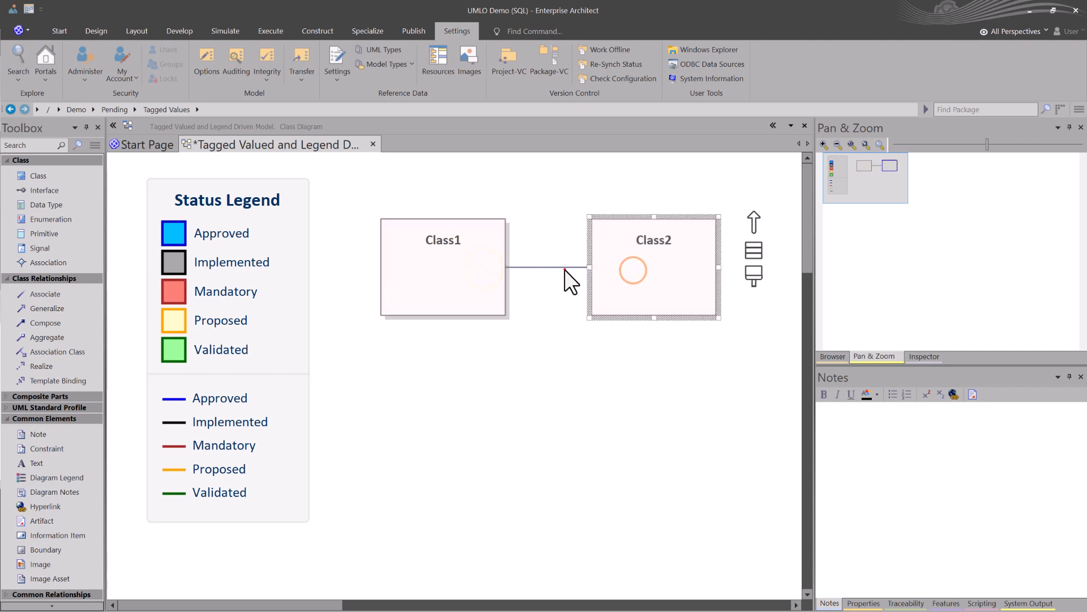
left_click(565, 267)
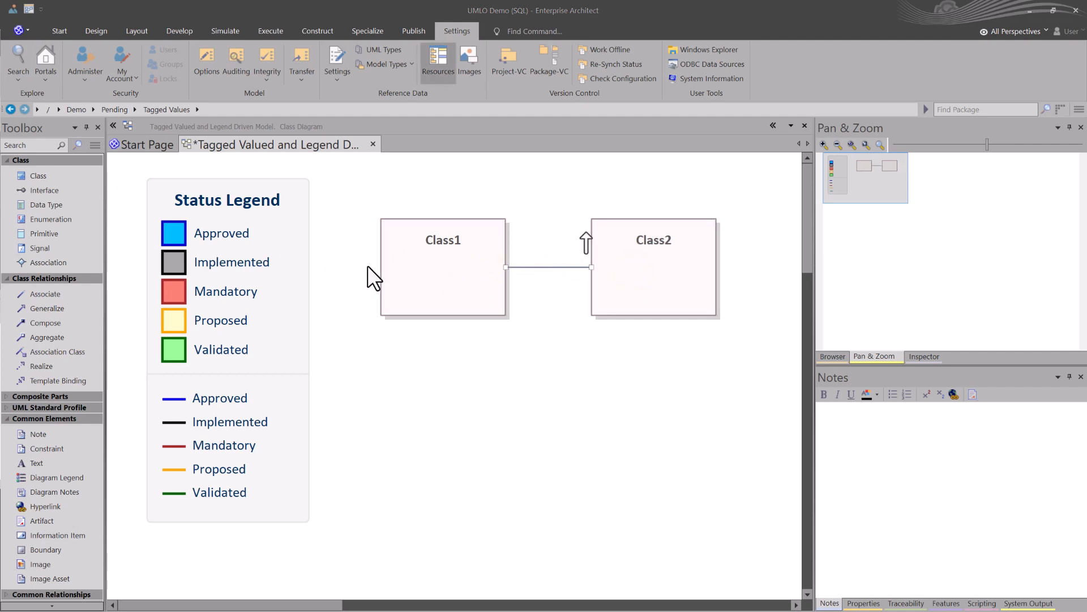
- Add the Status tagged value to Class1 in its properties, leaving the initial value empty
left_click(442, 288)
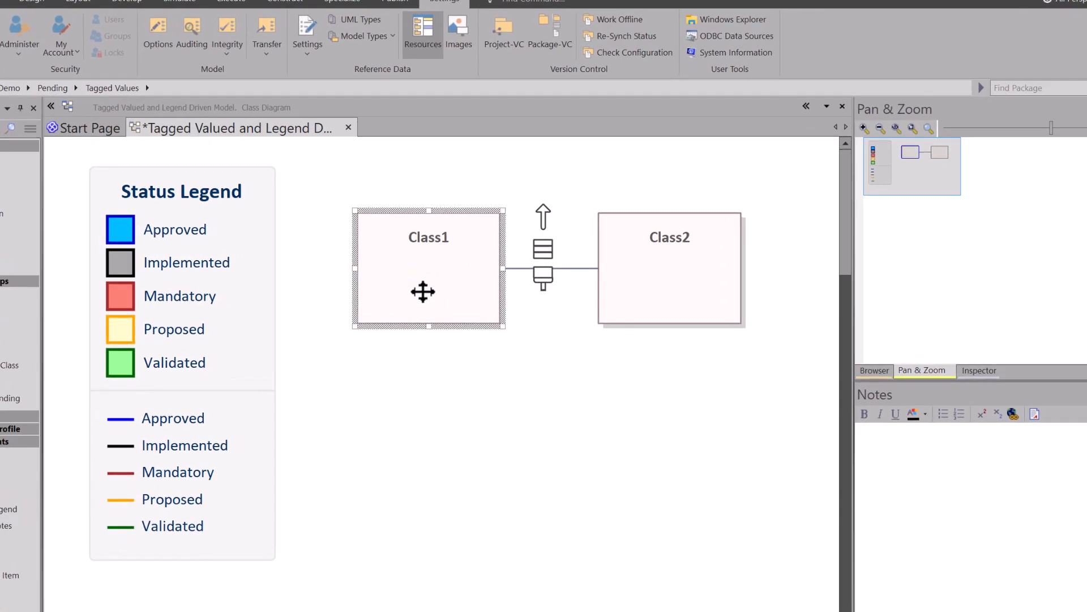
double_click(438, 288)
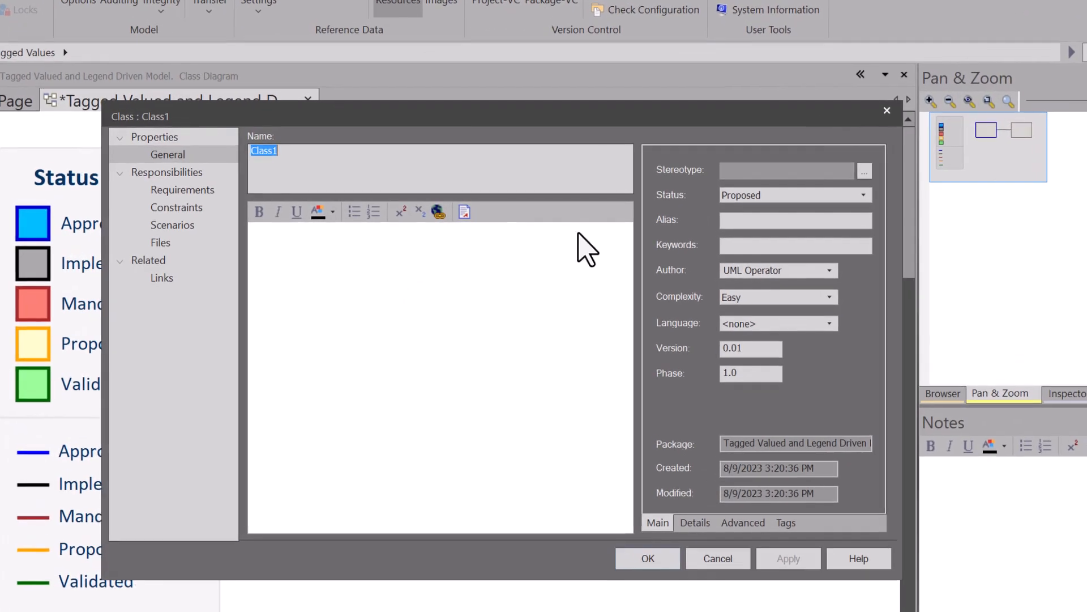
left_click(786, 523)
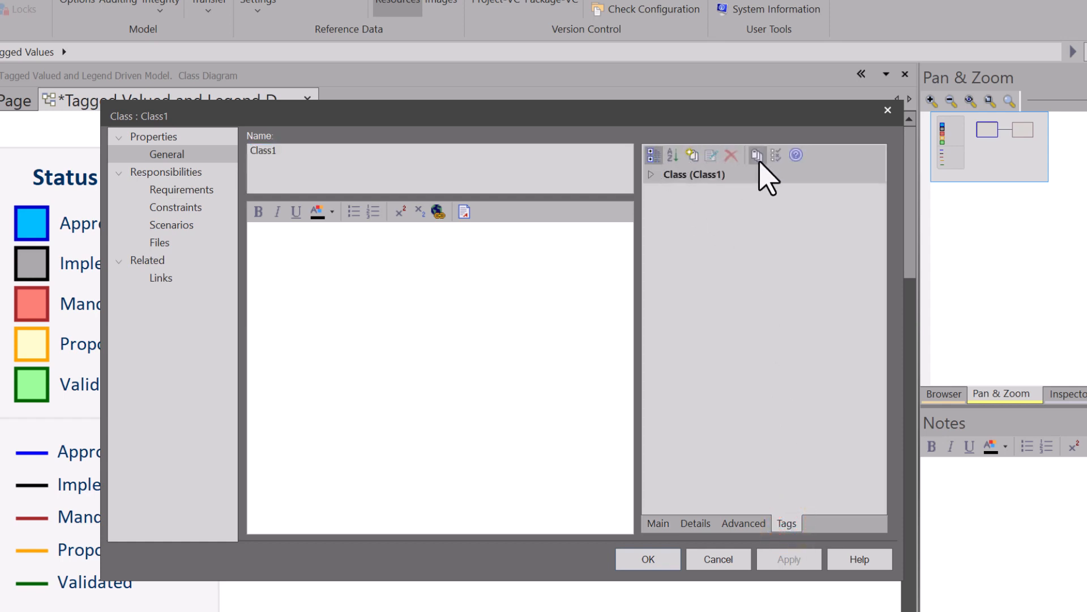
left_click(692, 154)
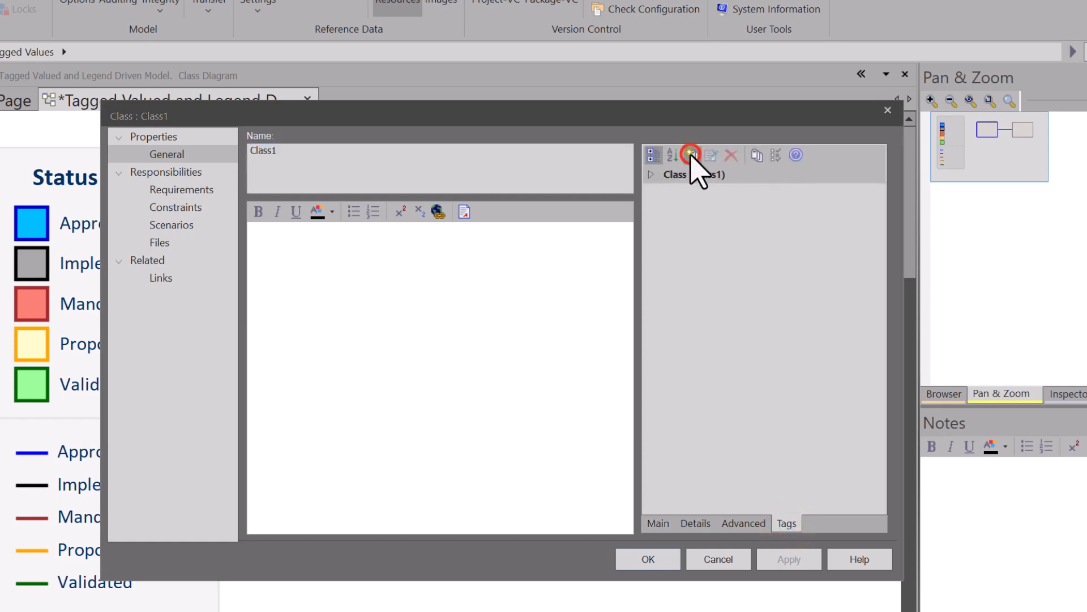
left_click(448, 310)
type("st")
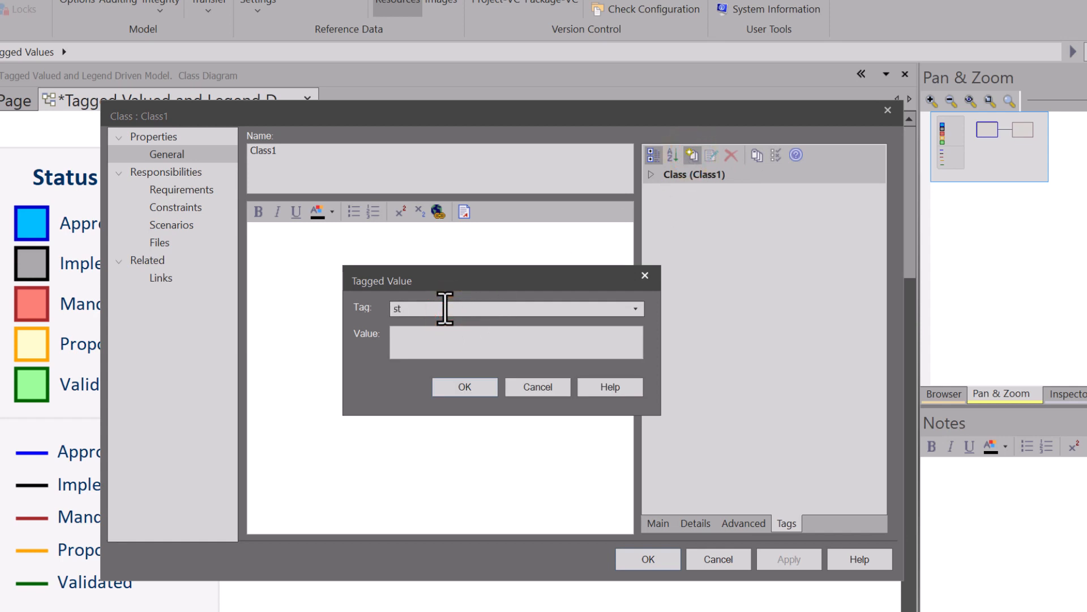
type("atus")
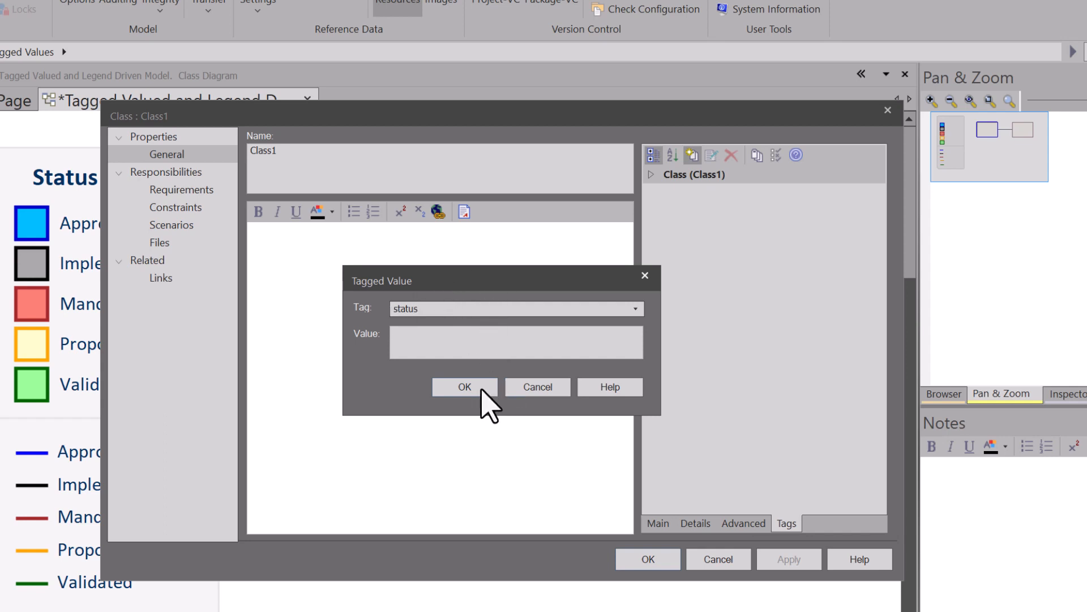
left_click(416, 339)
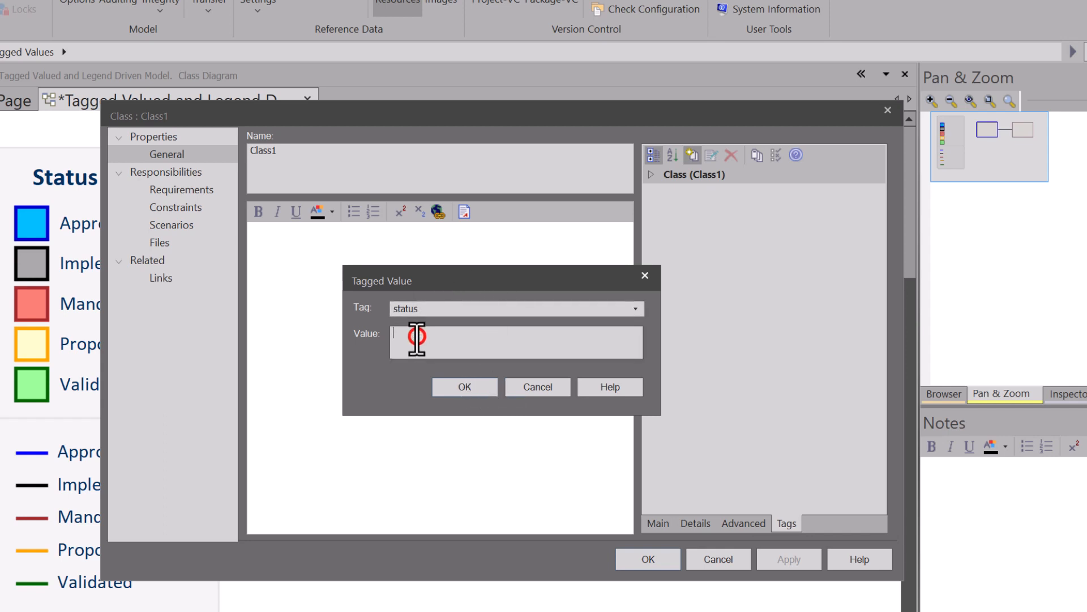
left_click(462, 387)
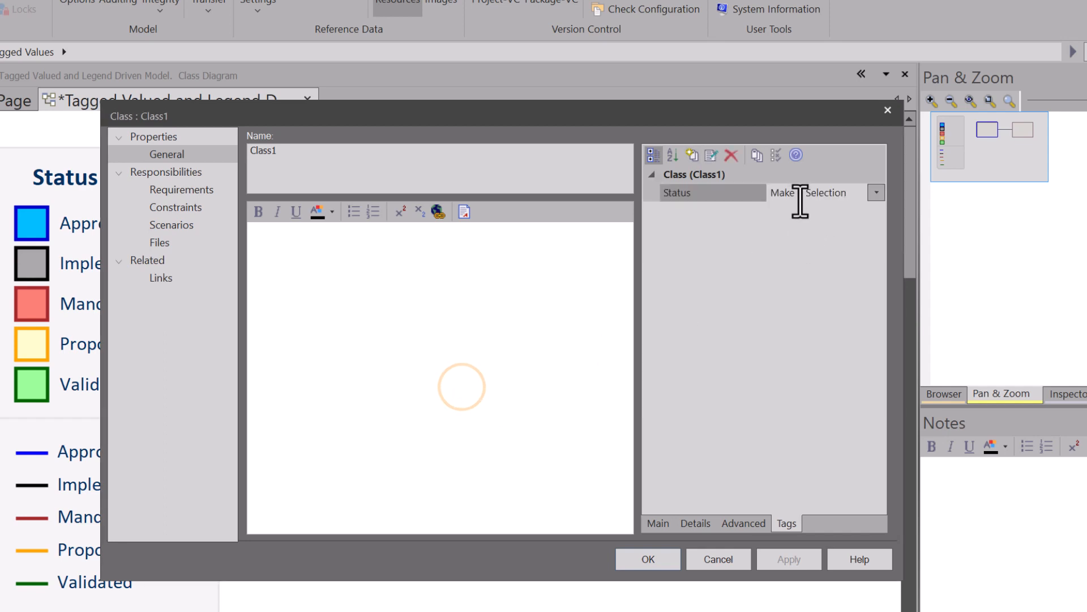
- Set Class1's Status tag to Approved and confirm the class properties
left_click_drag(803, 192, 850, 191)
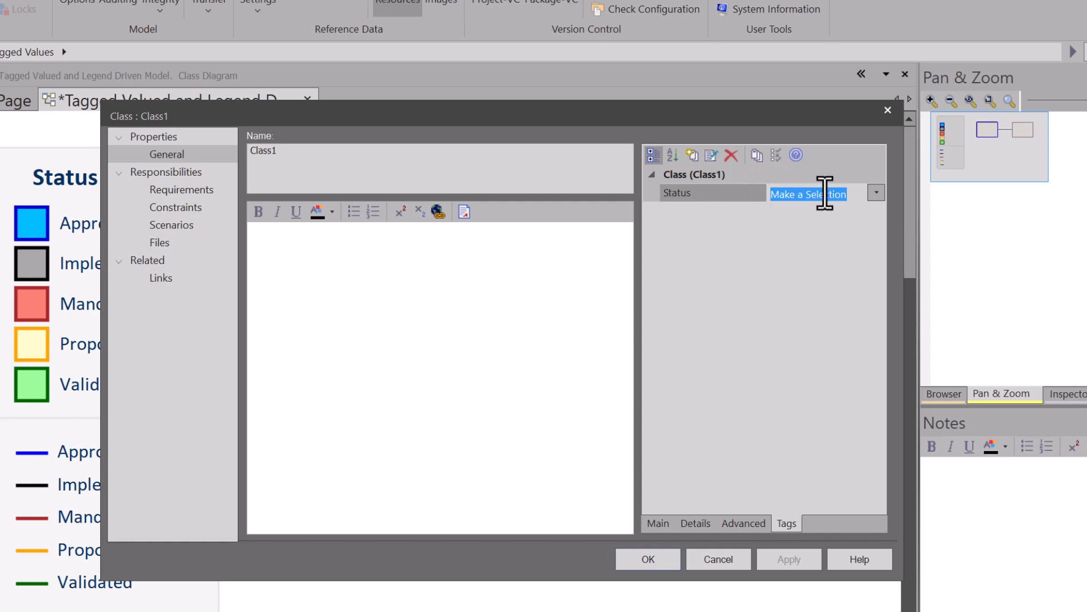
left_click(876, 191)
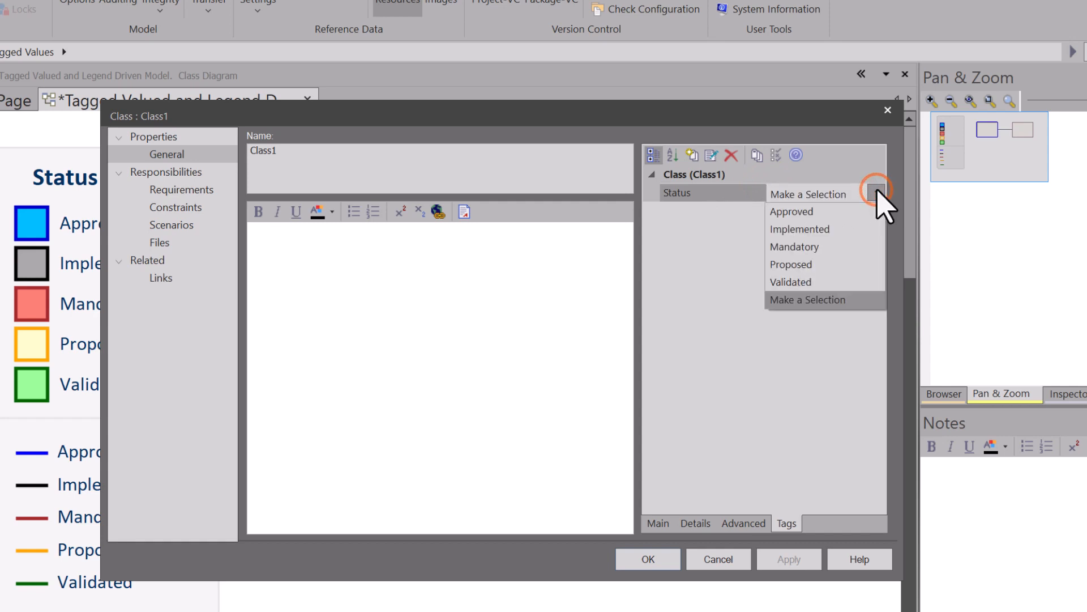
left_click(803, 211)
left_click(649, 558)
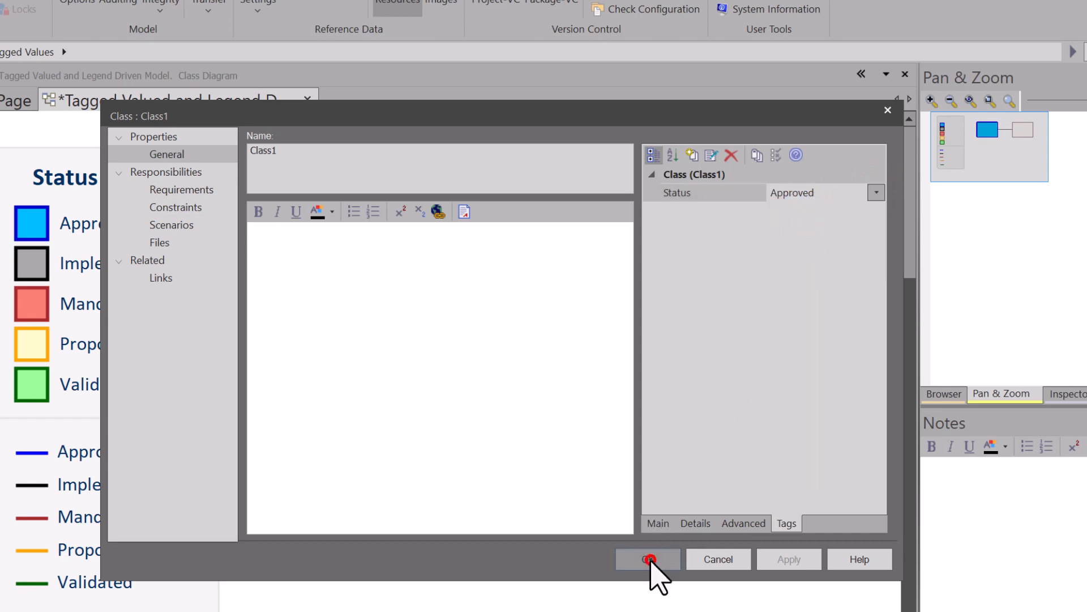
left_click(440, 374)
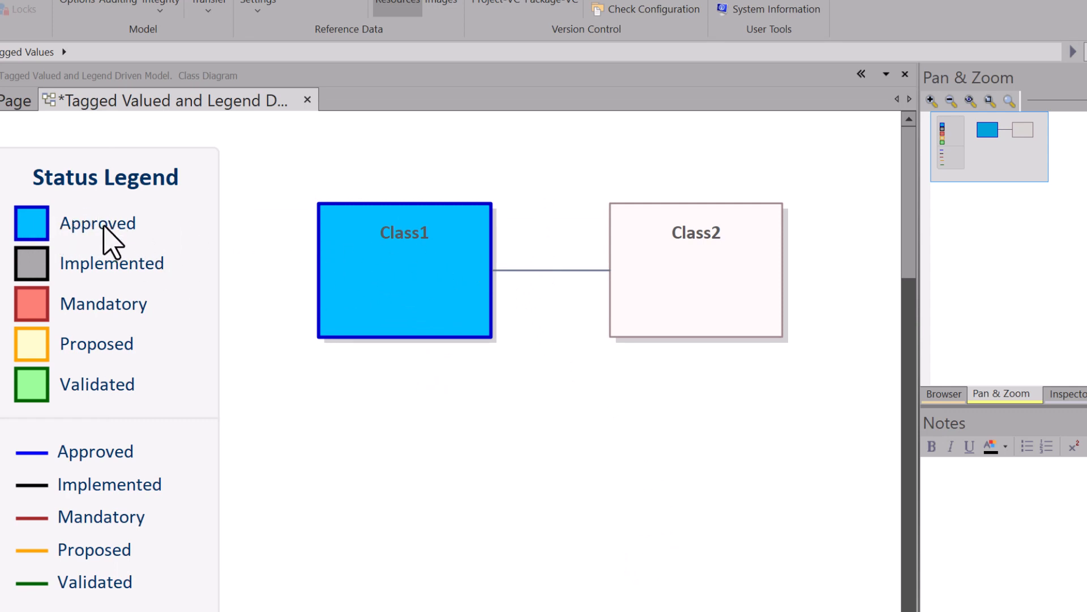
- Add the Status tagged value to the association between Class1 and Class2 in its properties
left_click(543, 270)
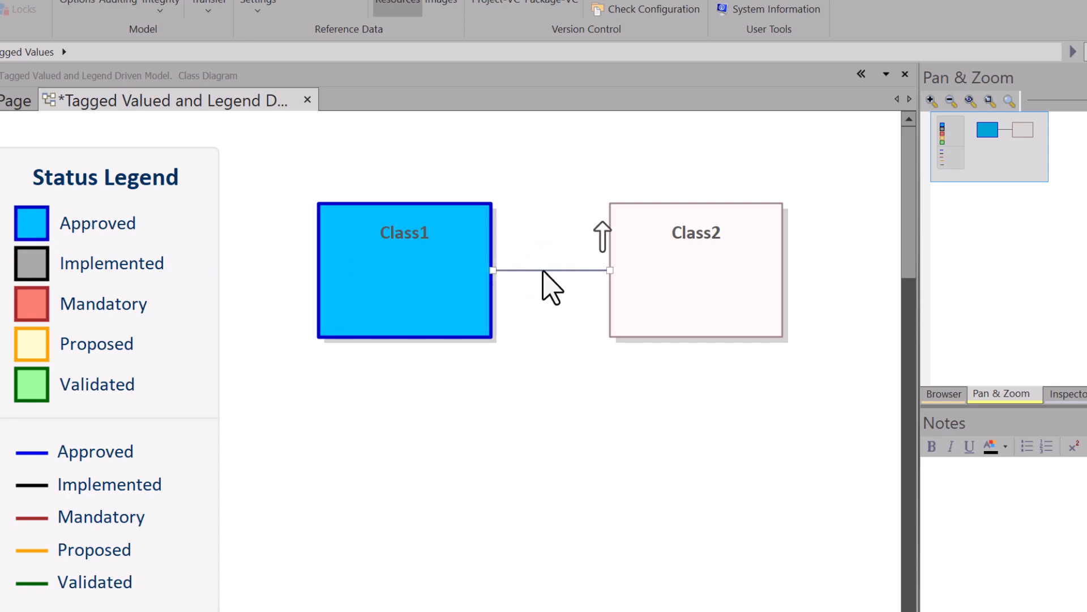
left_click(543, 271)
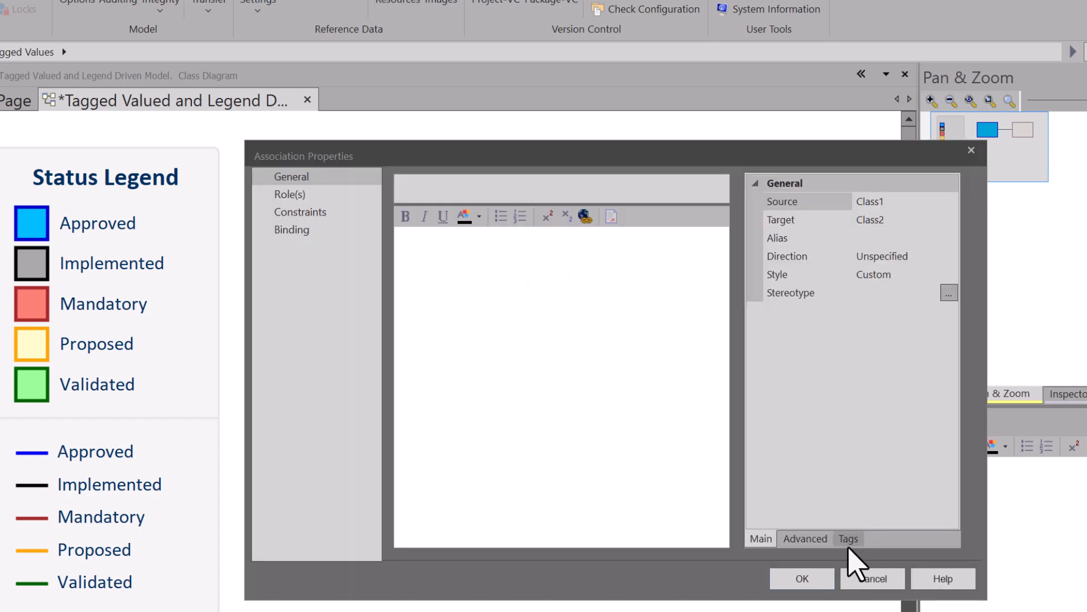
left_click(848, 539)
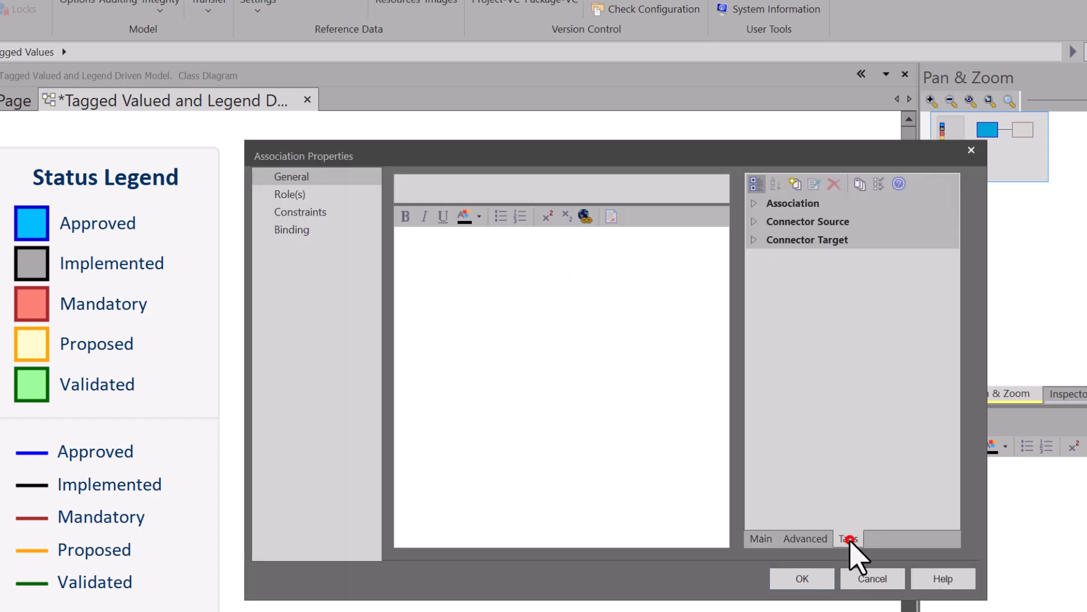
left_click(795, 184)
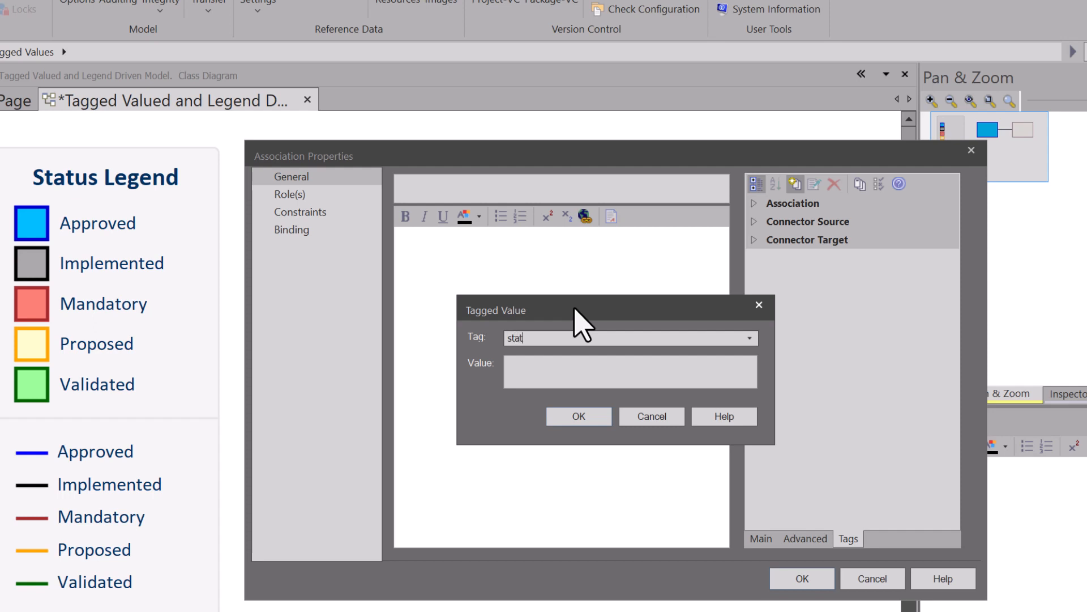
key("Return")
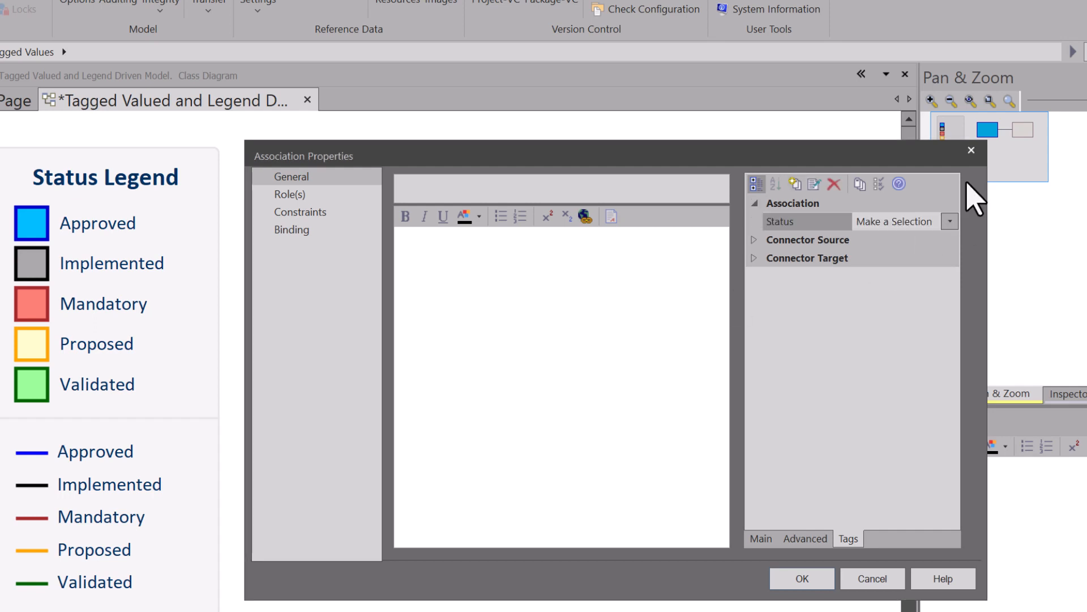
- Set the association's Status tag to Proposed and confirm the connector properties
left_click_drag(855, 221, 923, 225)
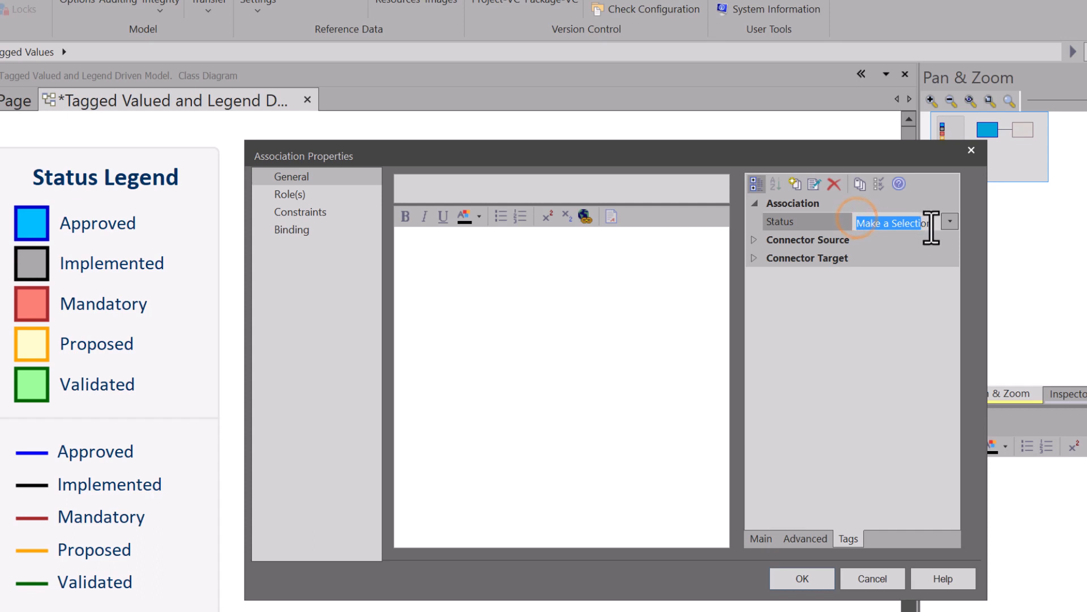
left_click(950, 221)
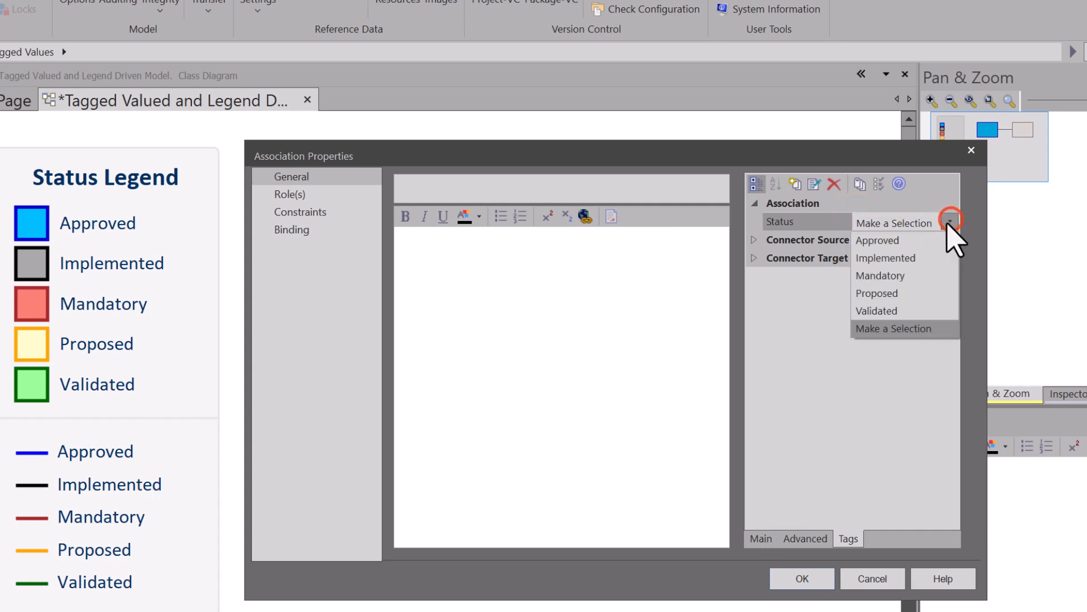
left_click(878, 293)
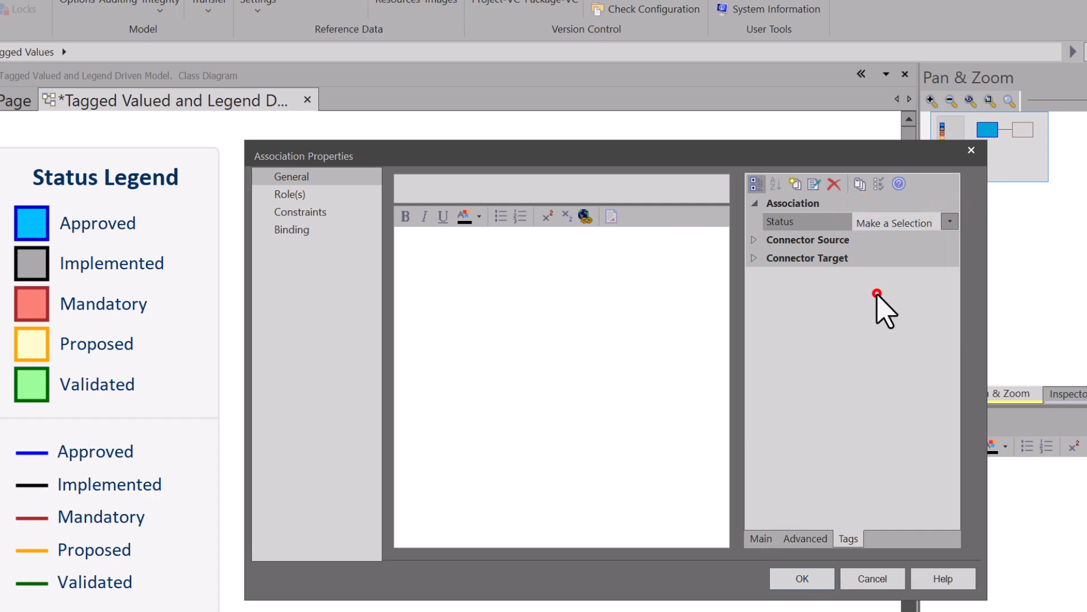
left_click(801, 578)
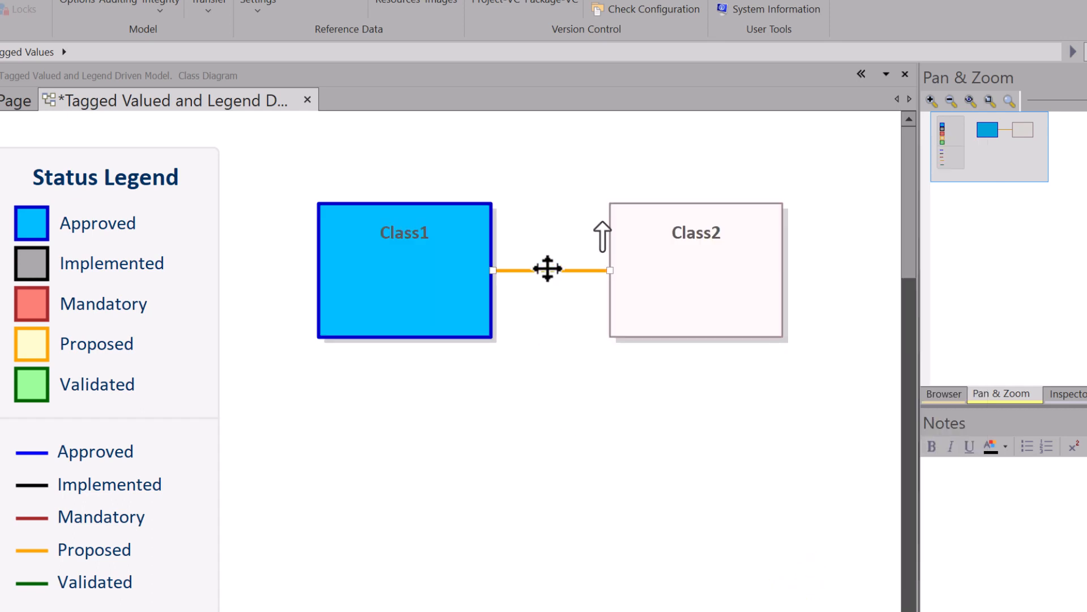
- Add the Status tagged value to Class2 from its tag list, leaving the initial value empty
left_click(654, 278)
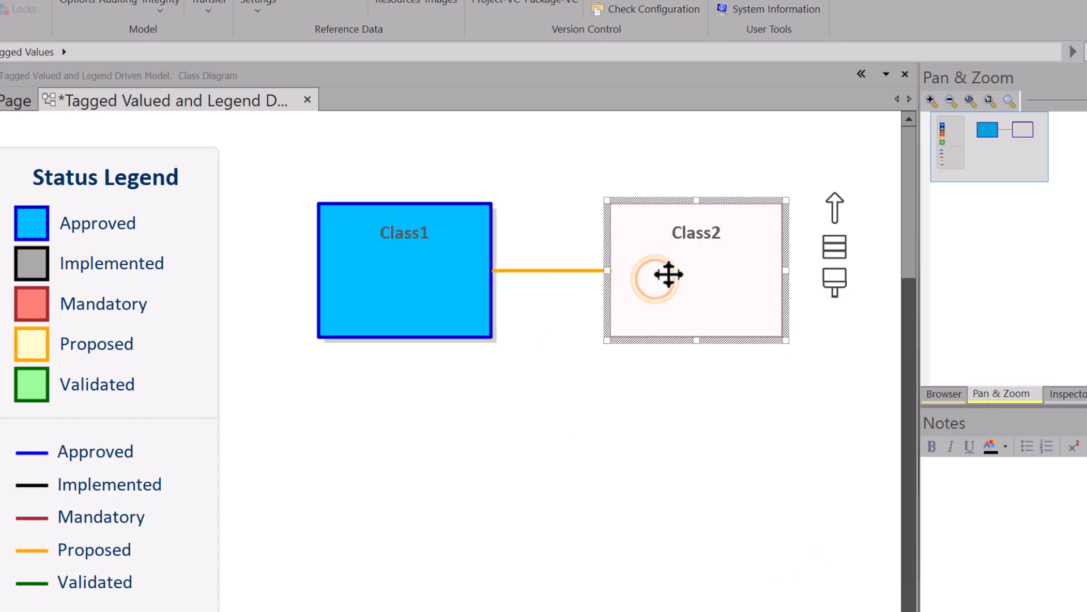
double_click(706, 318)
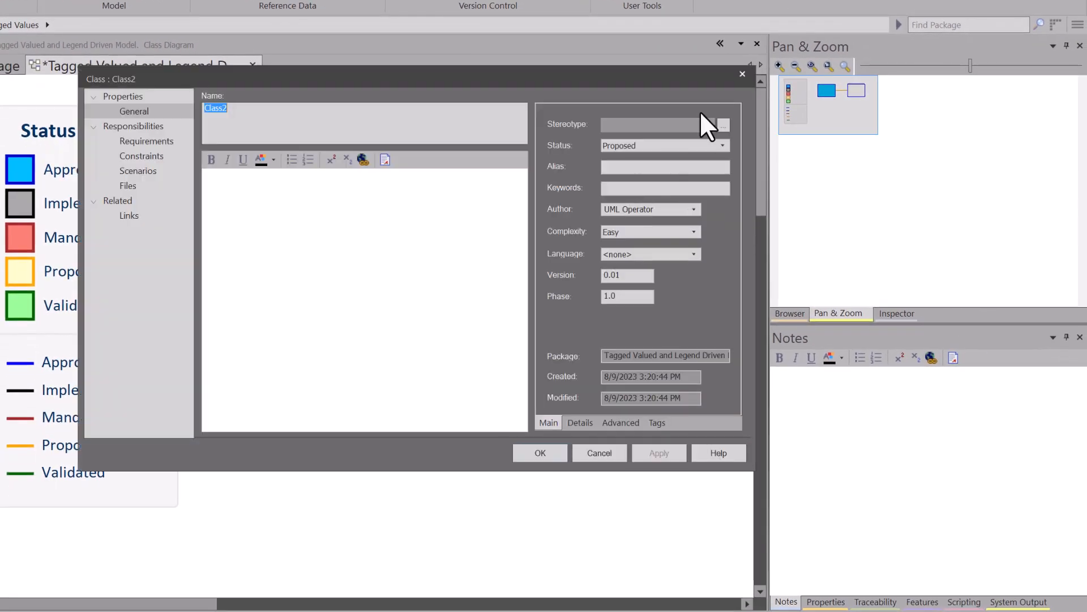
left_click(742, 74)
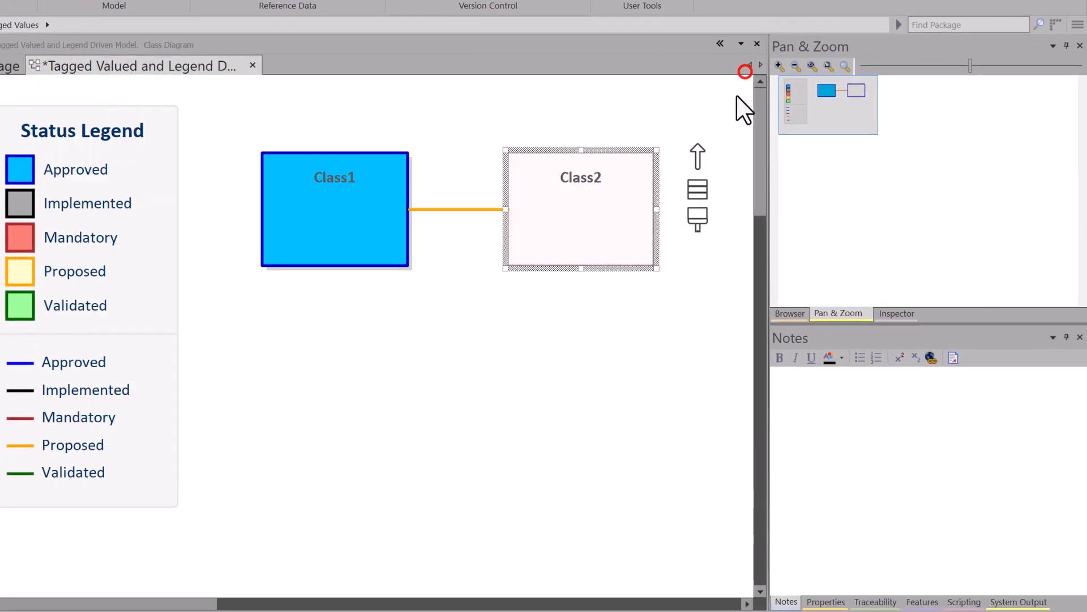
left_click(824, 601)
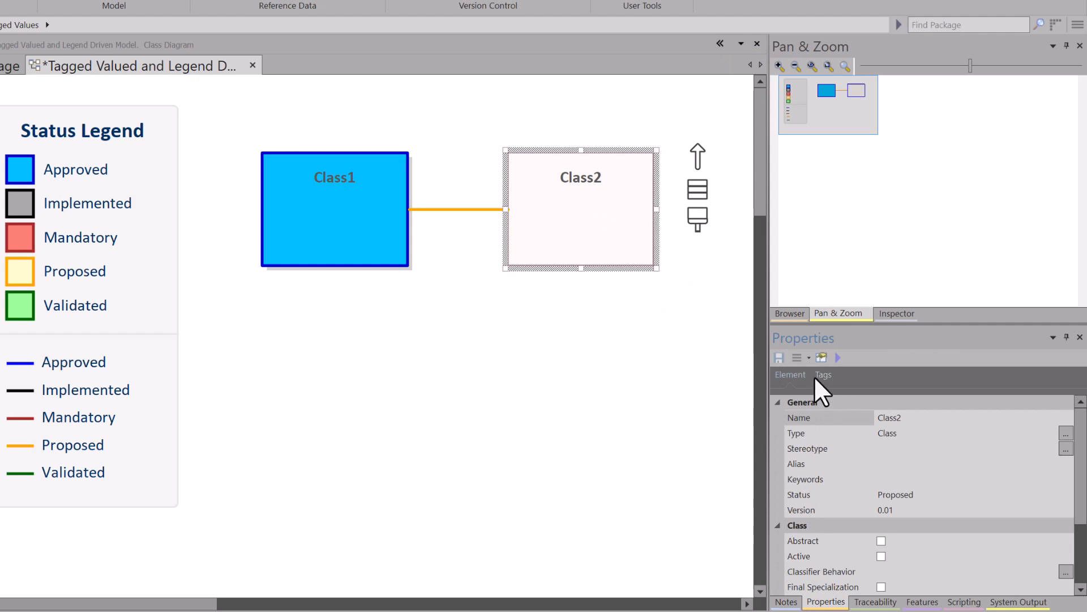
left_click(784, 376)
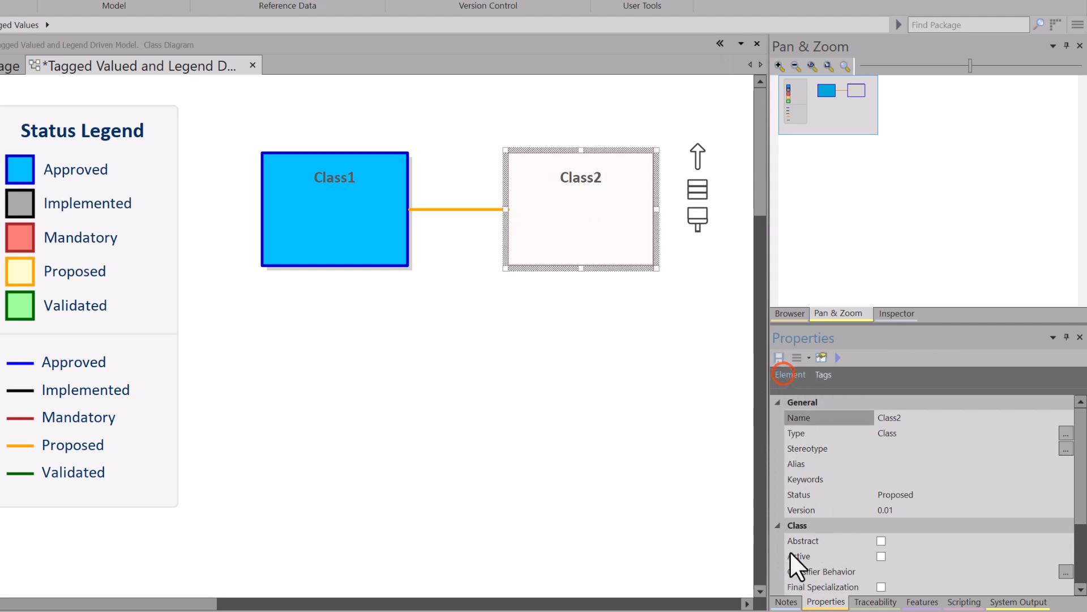
left_click(825, 376)
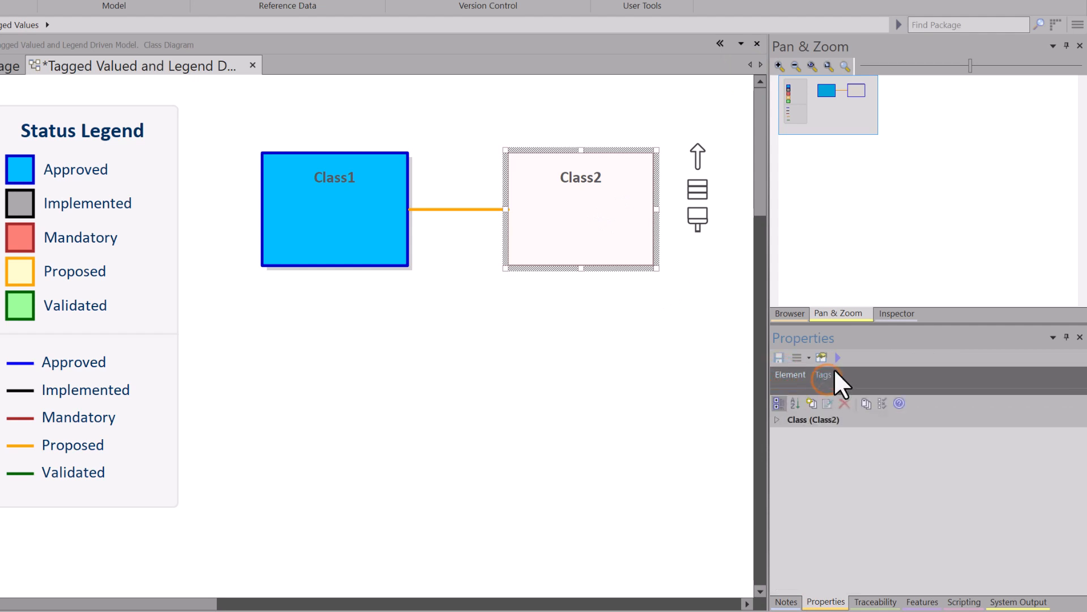
left_click(812, 402)
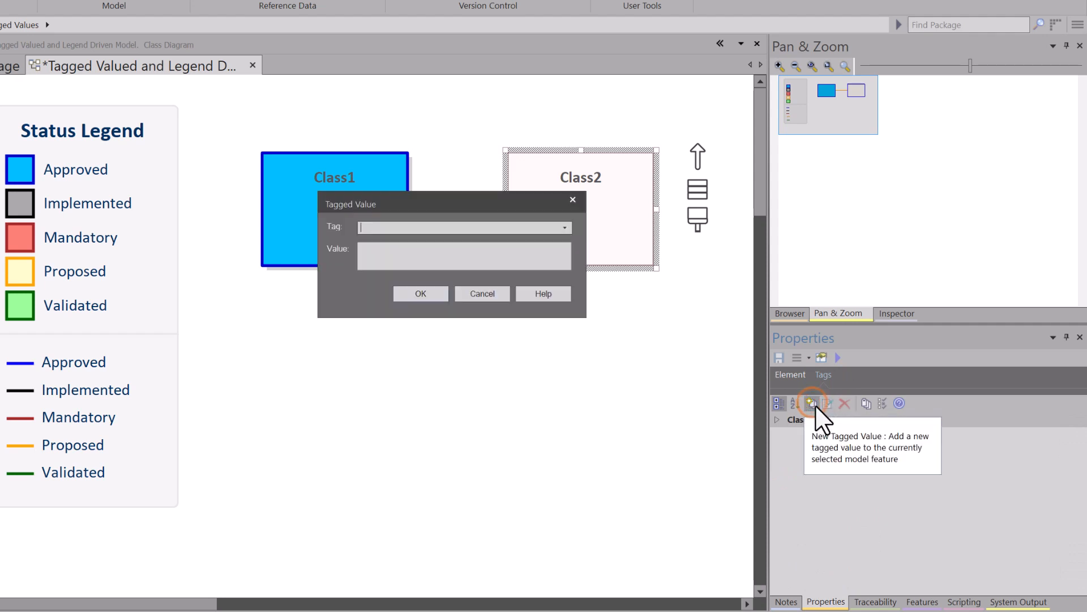
type("stu")
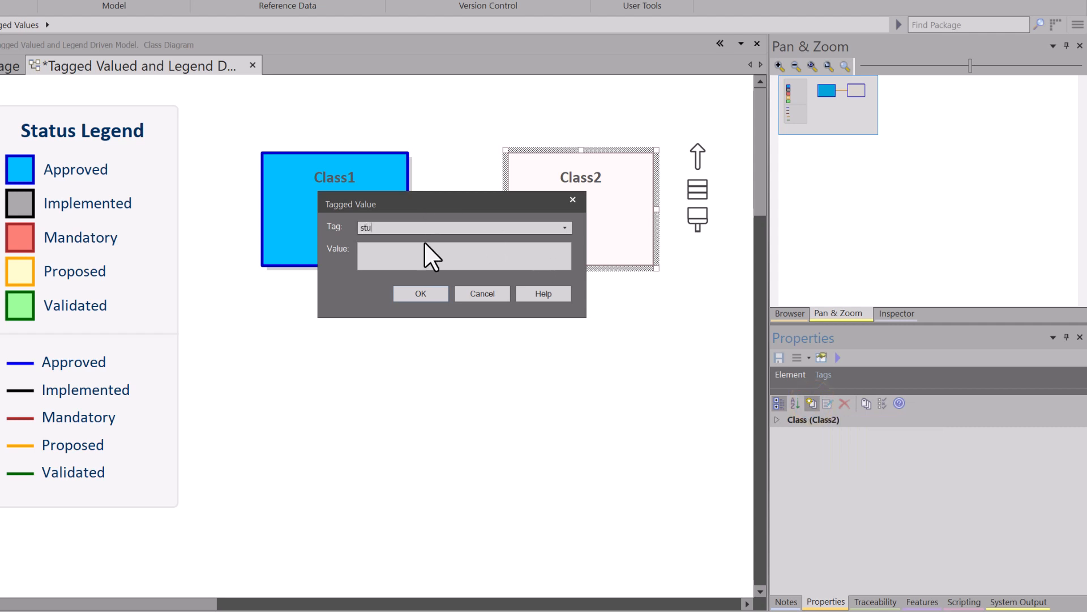
type("tus")
key("Return")
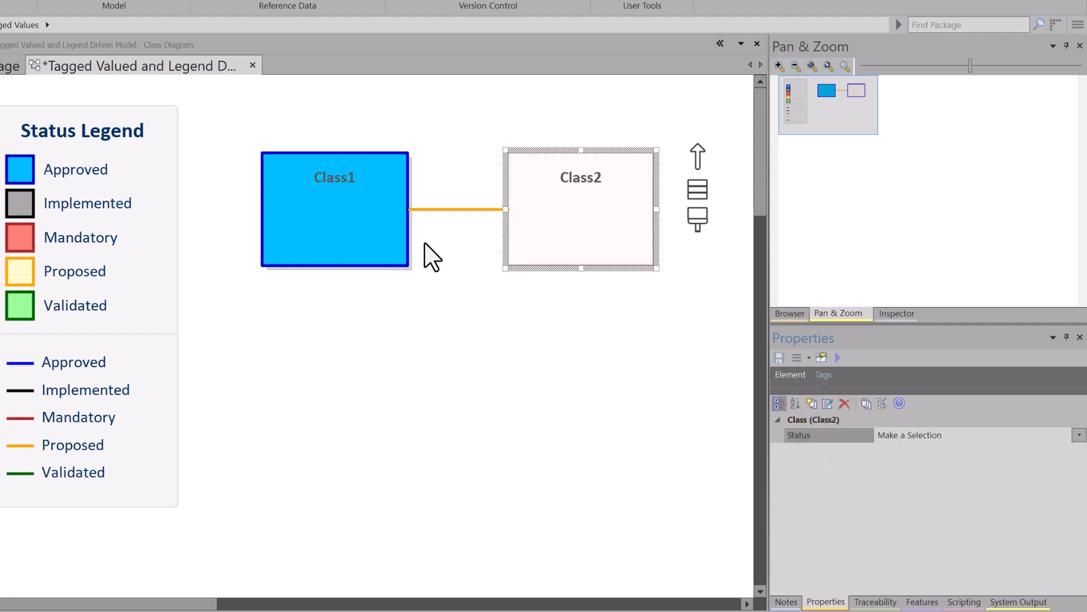
- Set Class2's Status tag to Implemented and save the diagram
left_click(1078, 434)
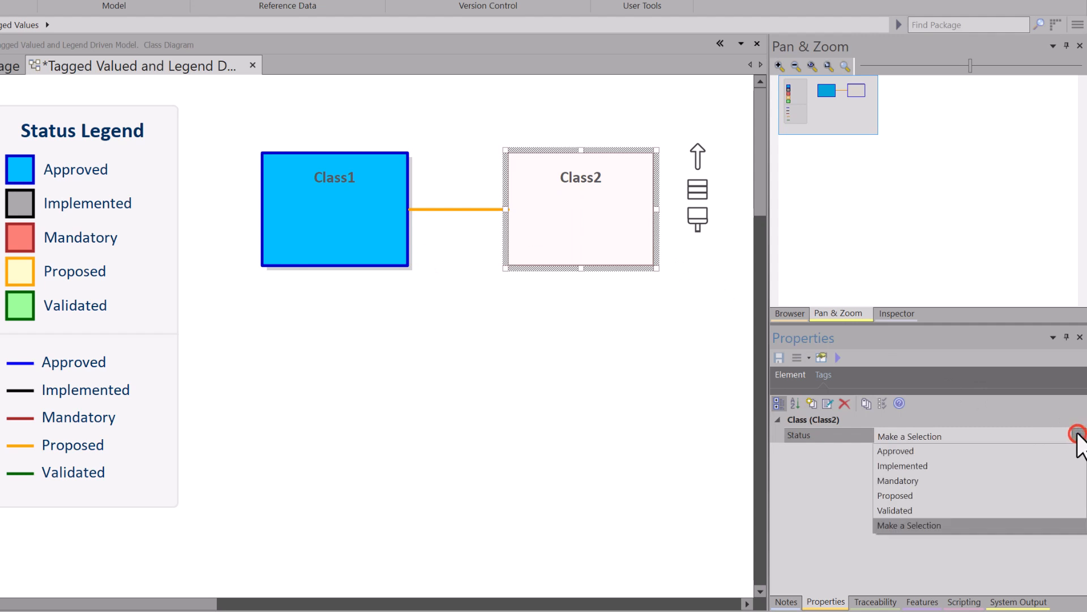
left_click(918, 464)
left_click(539, 345)
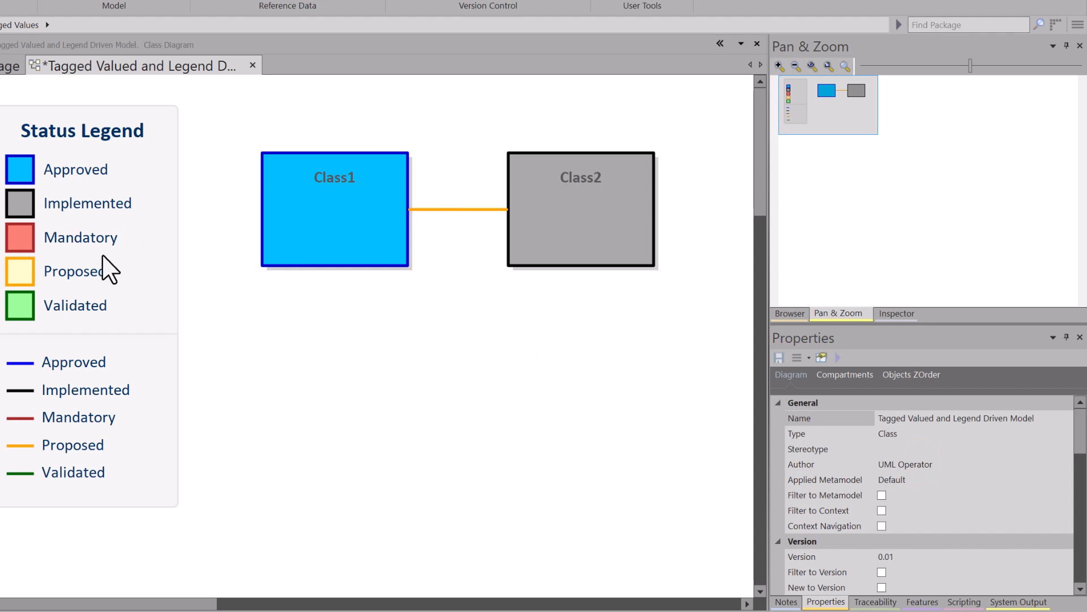
key("ctrl+s")
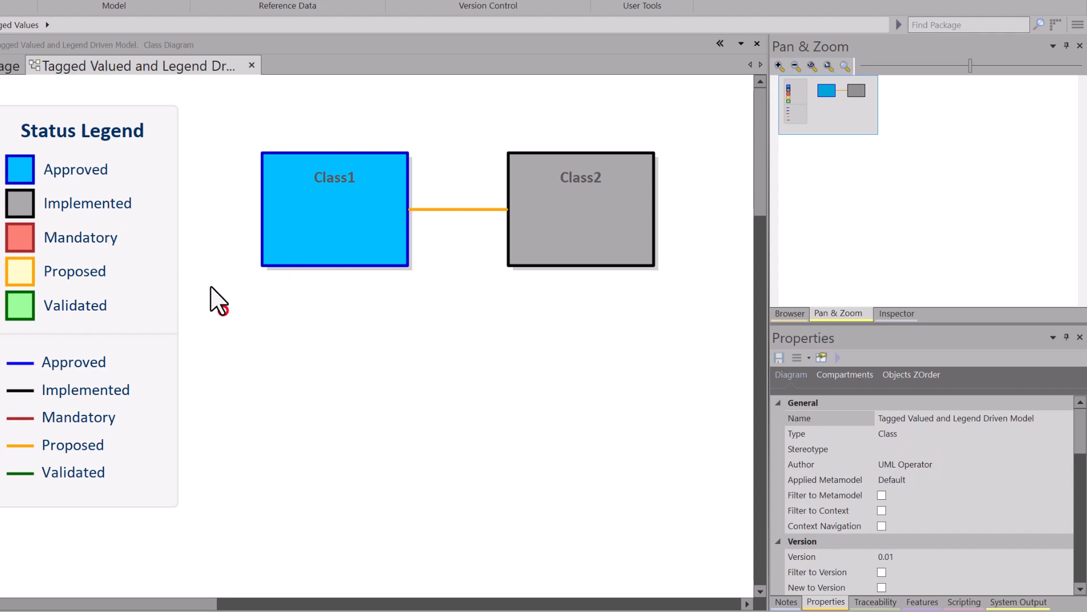
left_click(222, 310)
- Select the Status Legend on the Tagged Valued and Legend Driven Model diagram and locate its element and package in the project browser
left_click(134, 199)
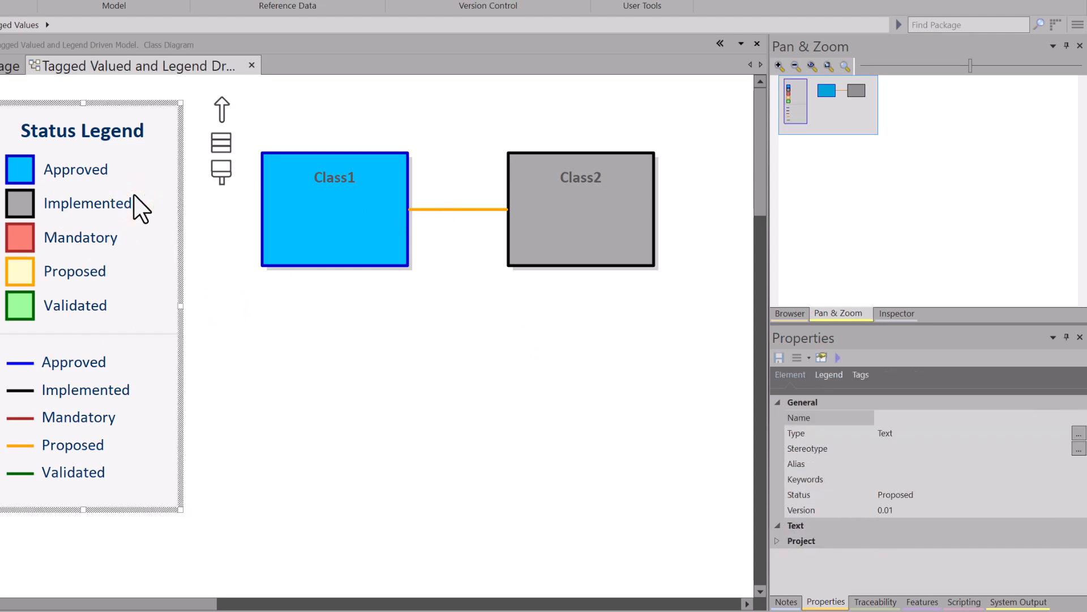
key("Delete")
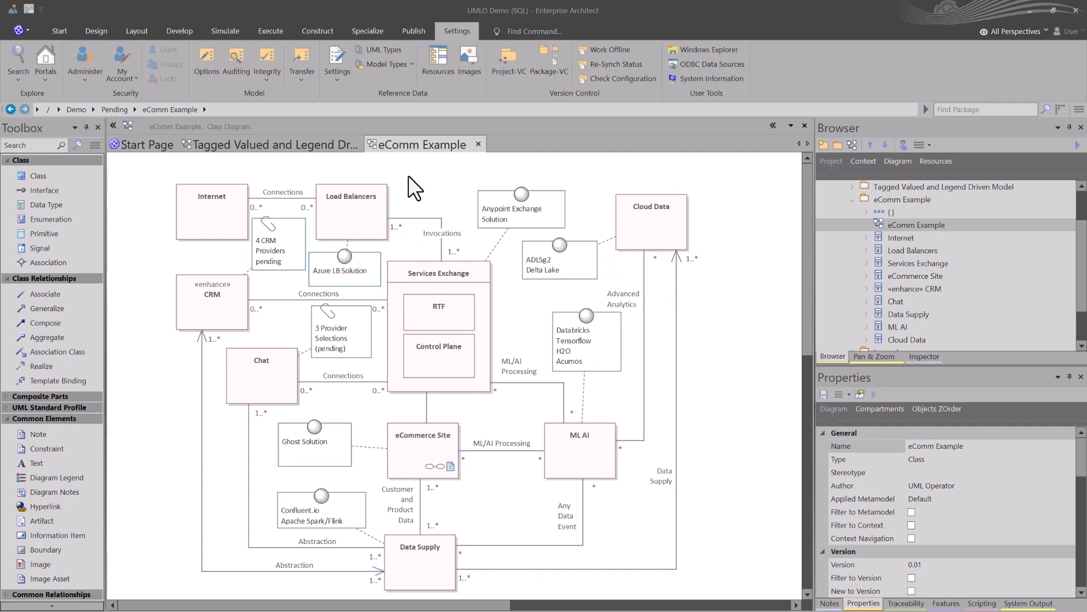
left_click(282, 143)
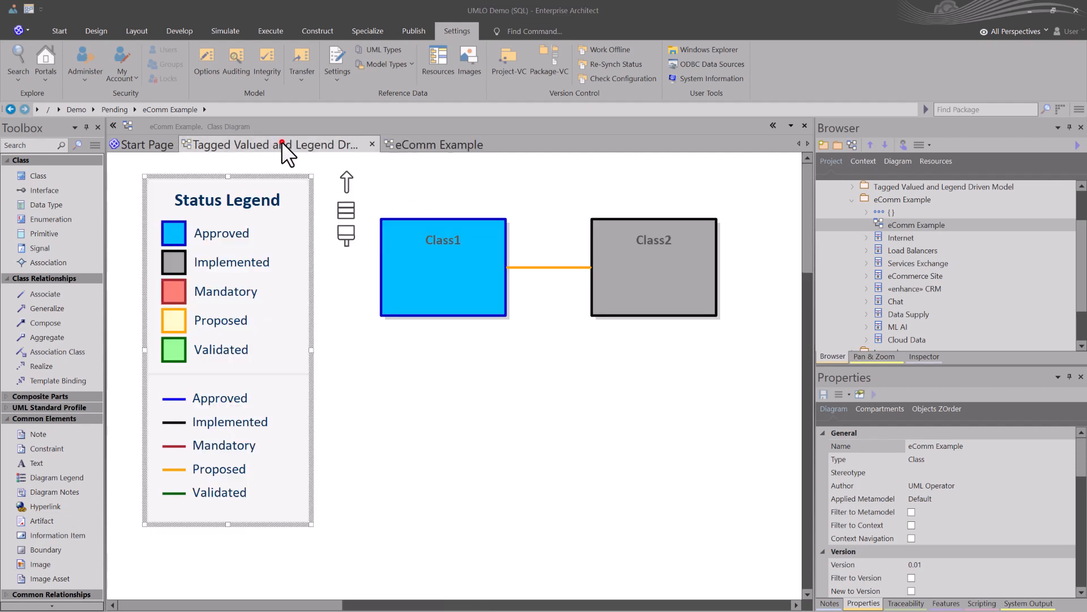
left_click(321, 359)
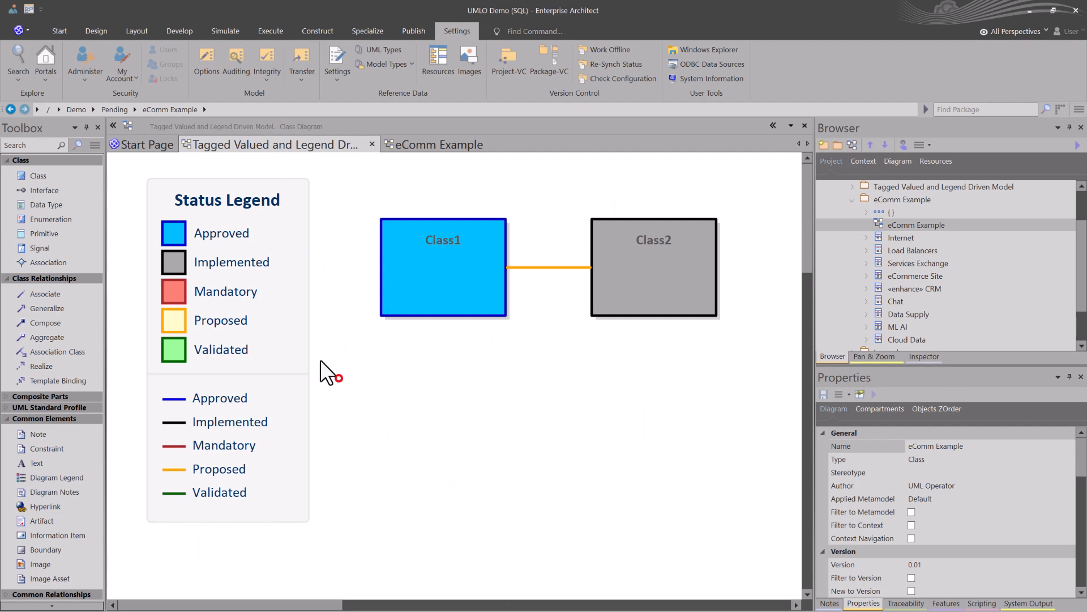
left_click(273, 324)
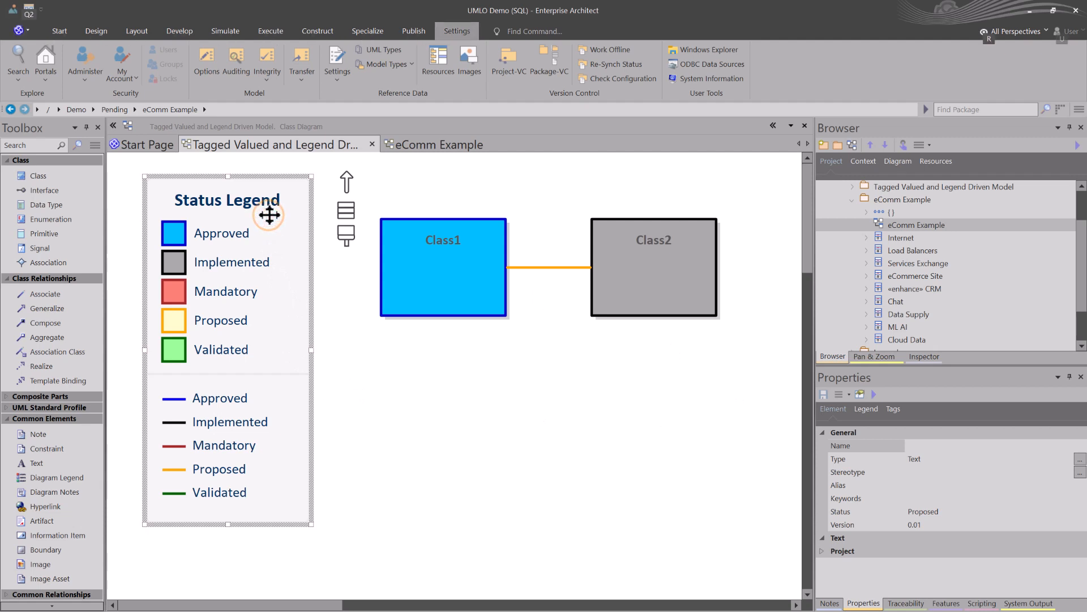
key("alt+g")
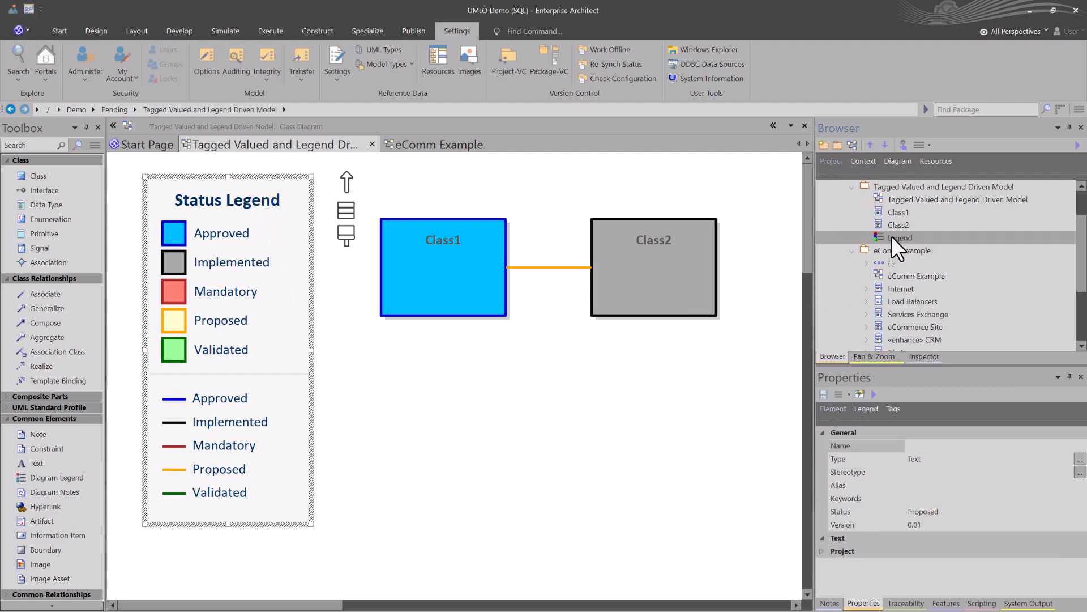
scroll(895, 231, "up", 1)
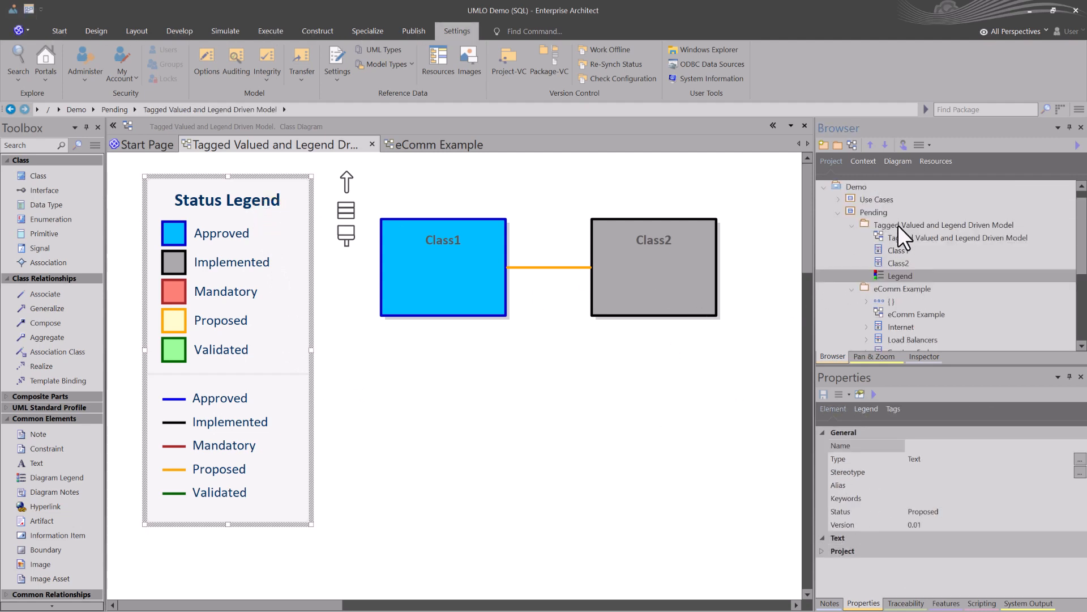
left_click(897, 224)
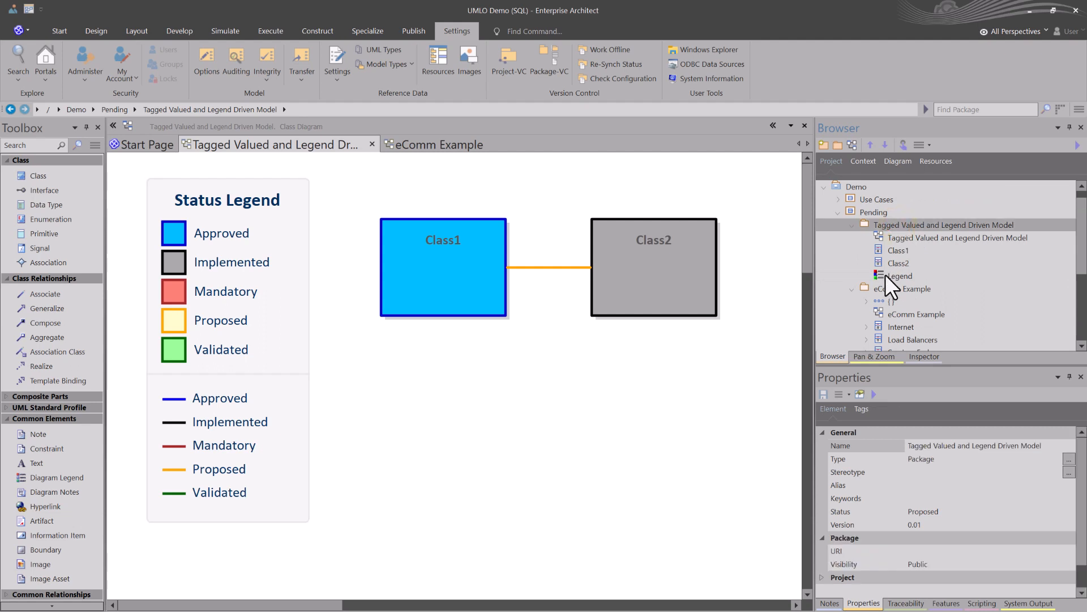
- Paste the existing Status Legend into the eComm Example diagram and move it beside the Cloud Data class
left_click(422, 144)
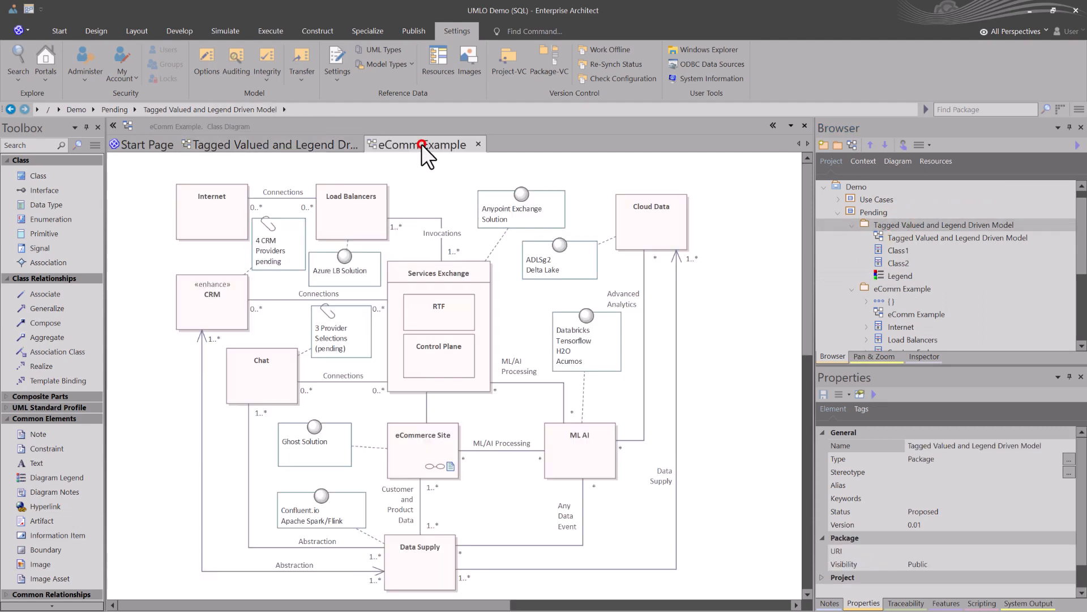
left_click(853, 225)
left_click(892, 238)
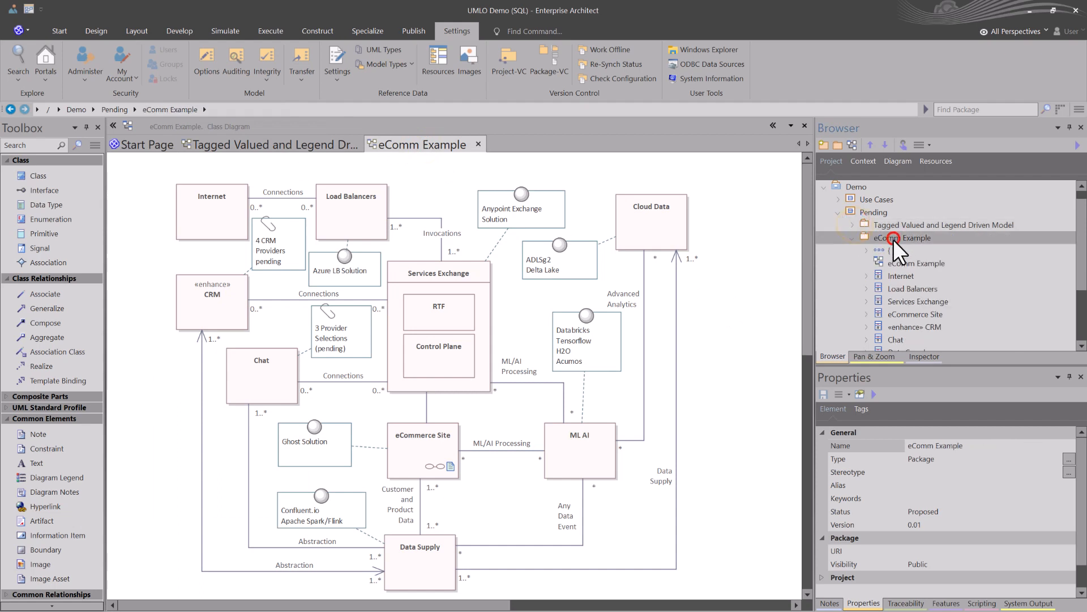
left_click(720, 306)
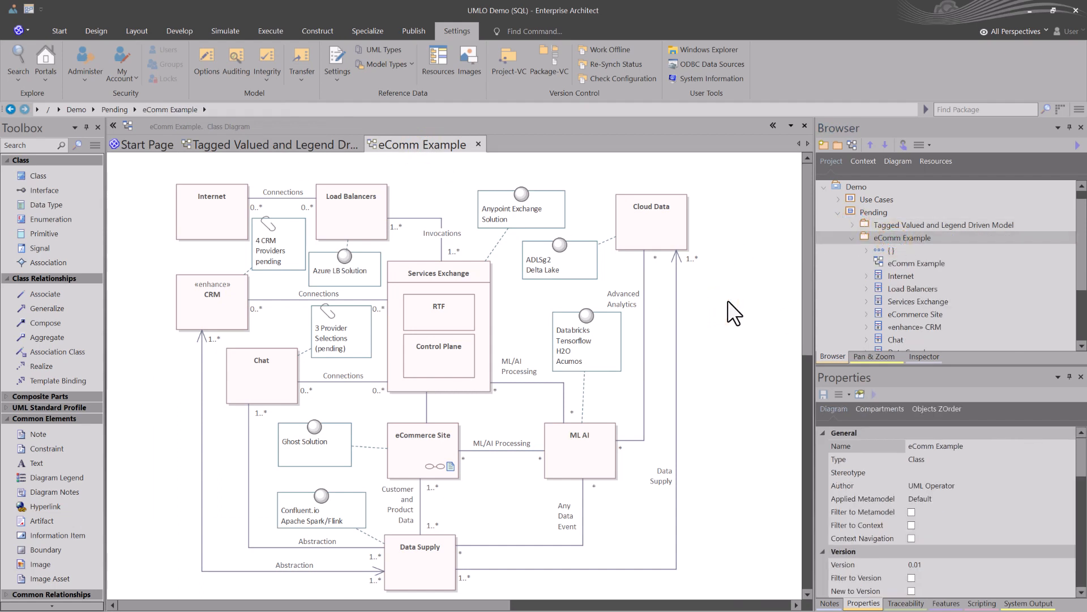
key("ctrl+v")
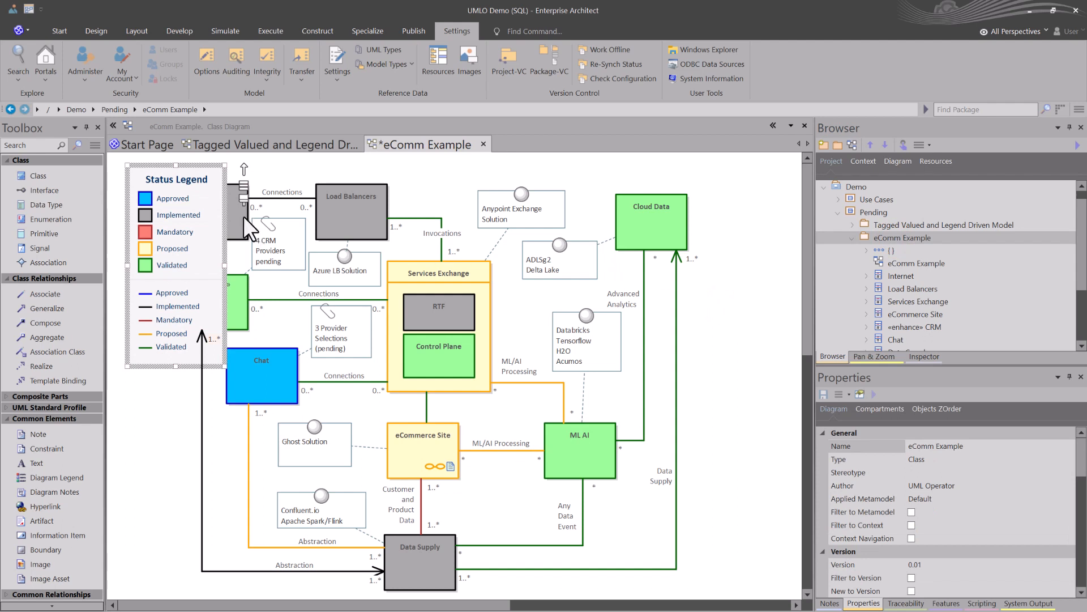
left_click_drag(185, 179, 754, 190)
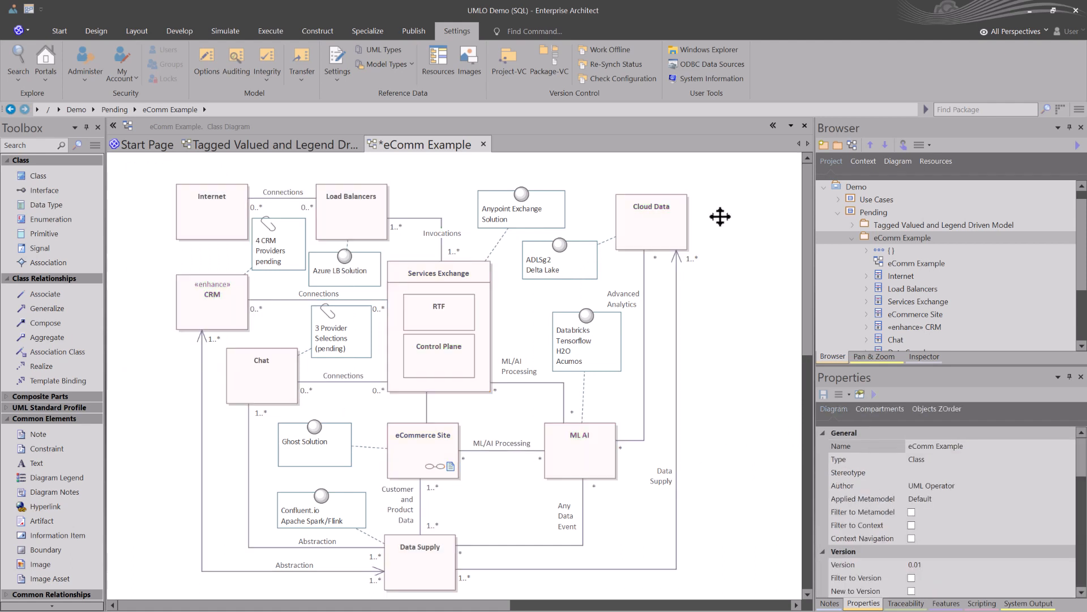
- Paste the Status Legend as a new element into the eComm Example diagram and place it to the right of Cloud Data
left_click(322, 145)
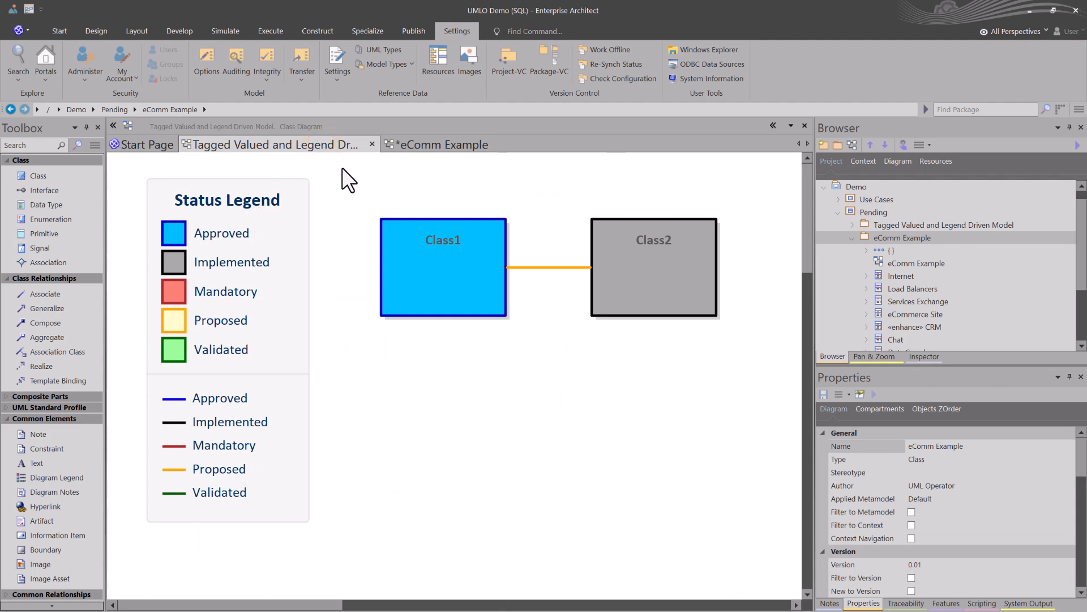
left_click(426, 144)
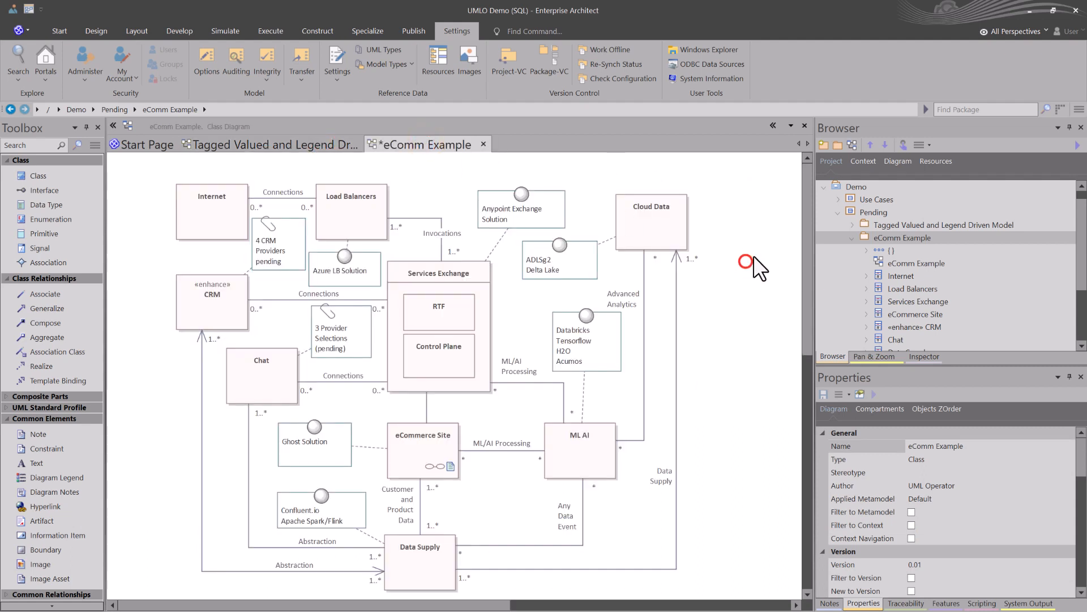
key("ctrl+shift+v")
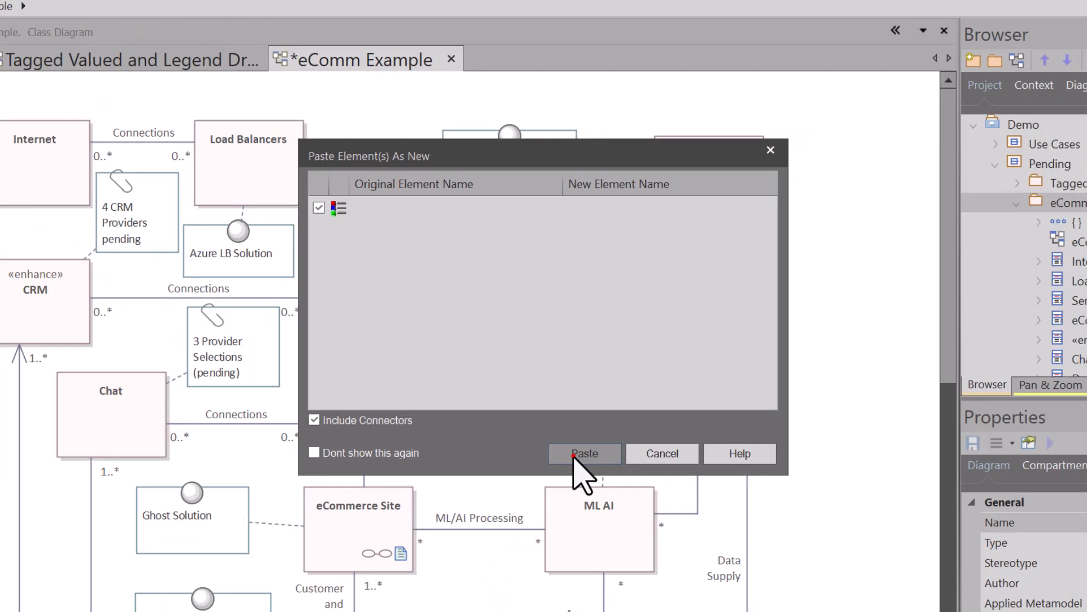
left_click(587, 521)
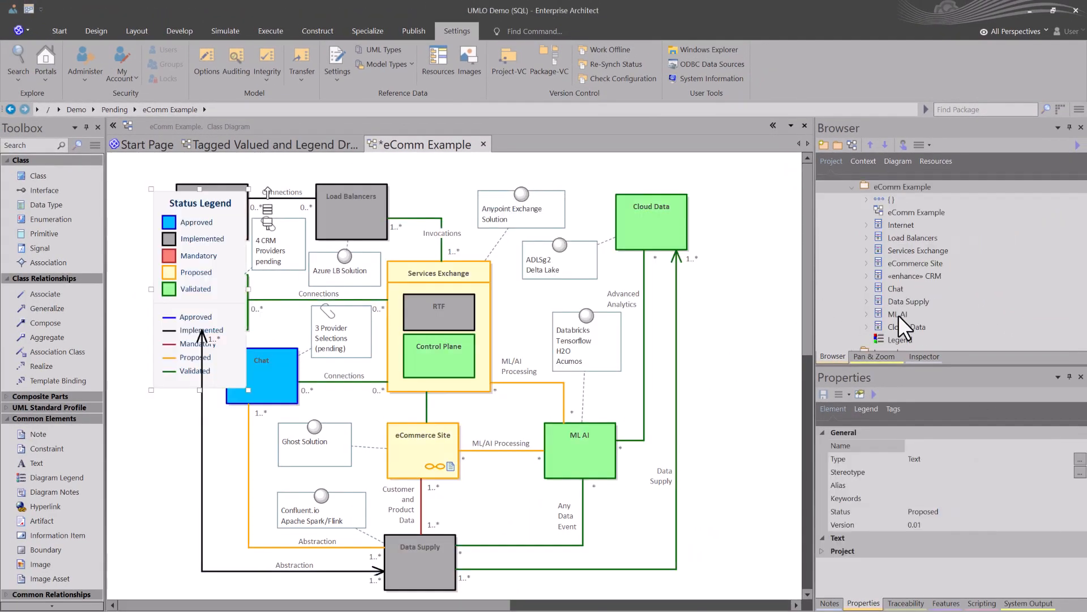
left_click_drag(200, 248, 750, 241)
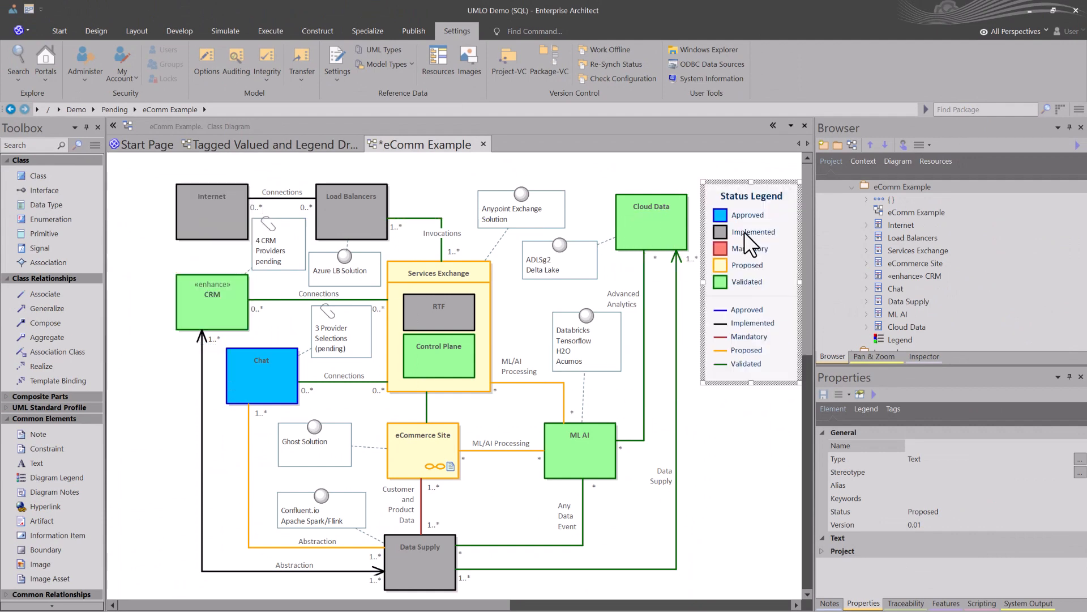
- Examine the eComm Example package for its own Legend element, and collapse the package back to the Pending package's contents
left_click(893, 188)
scroll(878, 261, "down", 1)
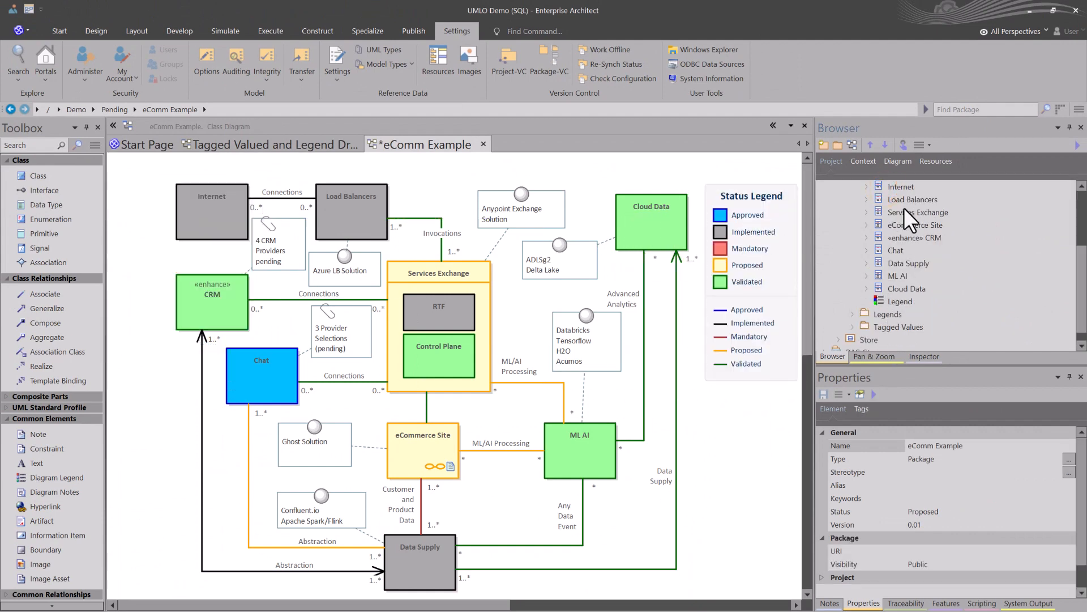
scroll(886, 284, "up", 1)
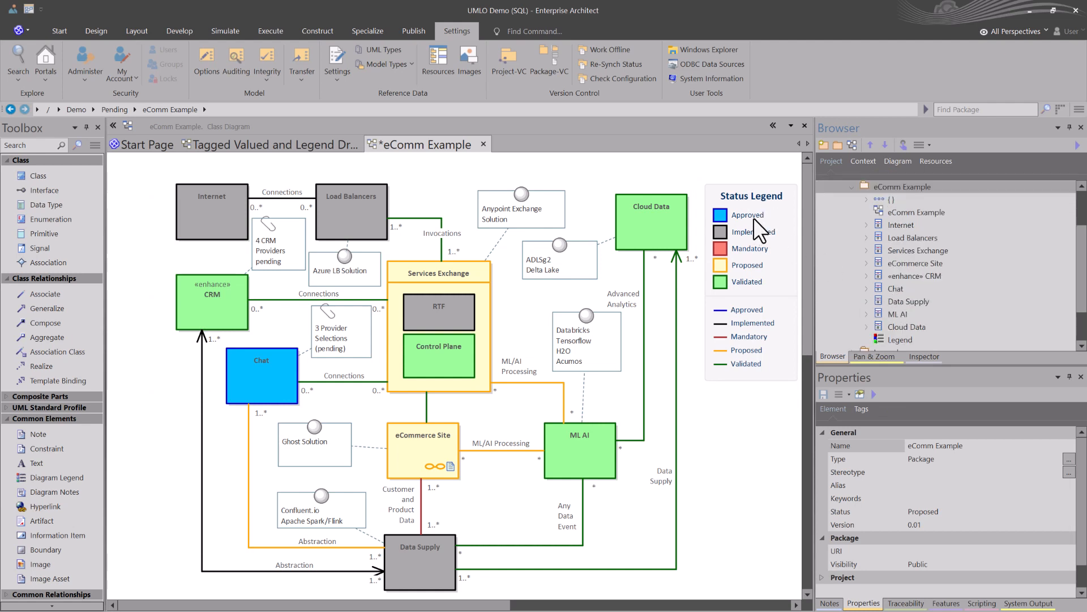
left_click(853, 187)
left_click(863, 224)
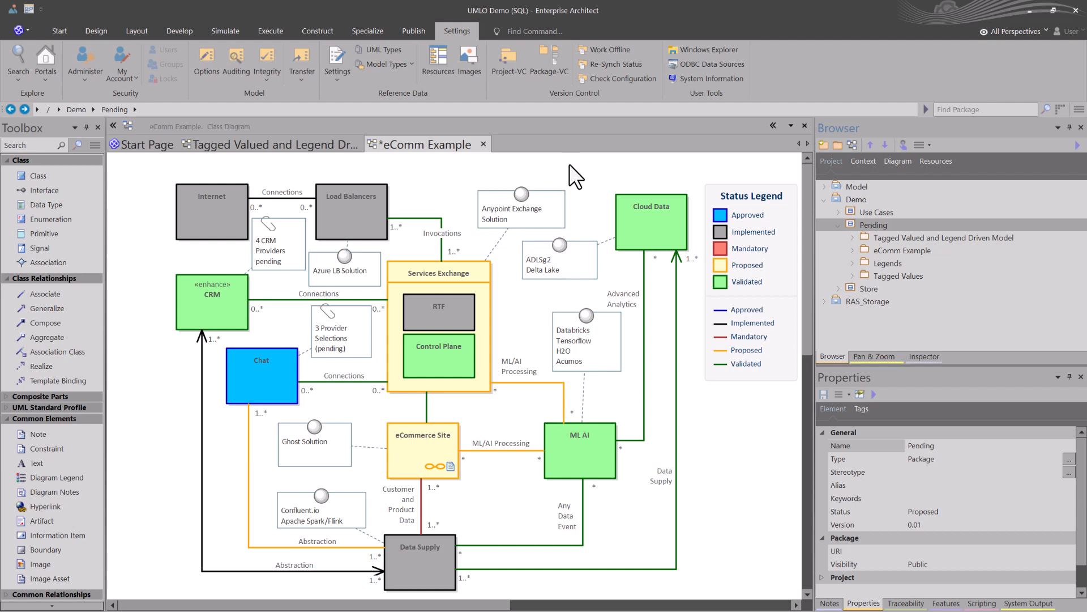
- Remove the Status Legend from the eComm Example diagram
left_click(726, 234)
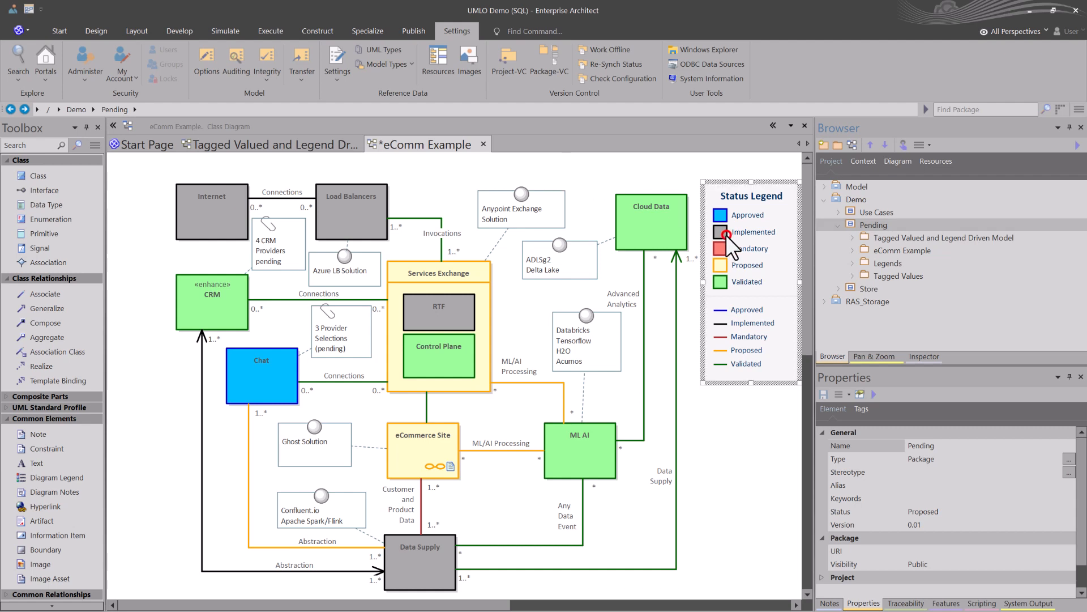
key("Delete")
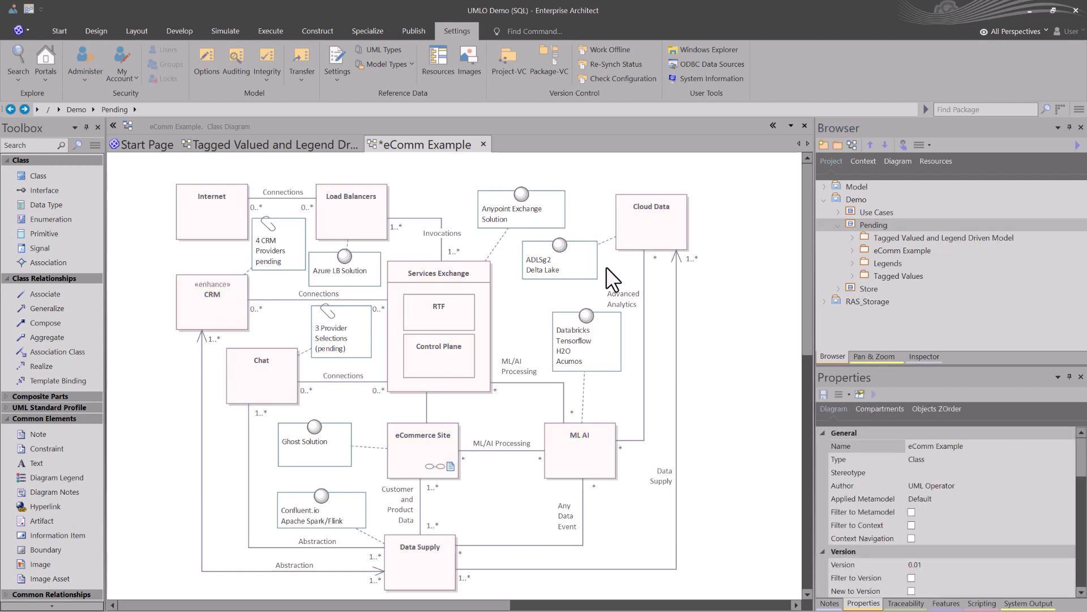
- Place the eComm Example package's existing Legend element on the eComm Example diagram, to the right of Cloud Data
left_click(851, 249)
left_click(889, 338)
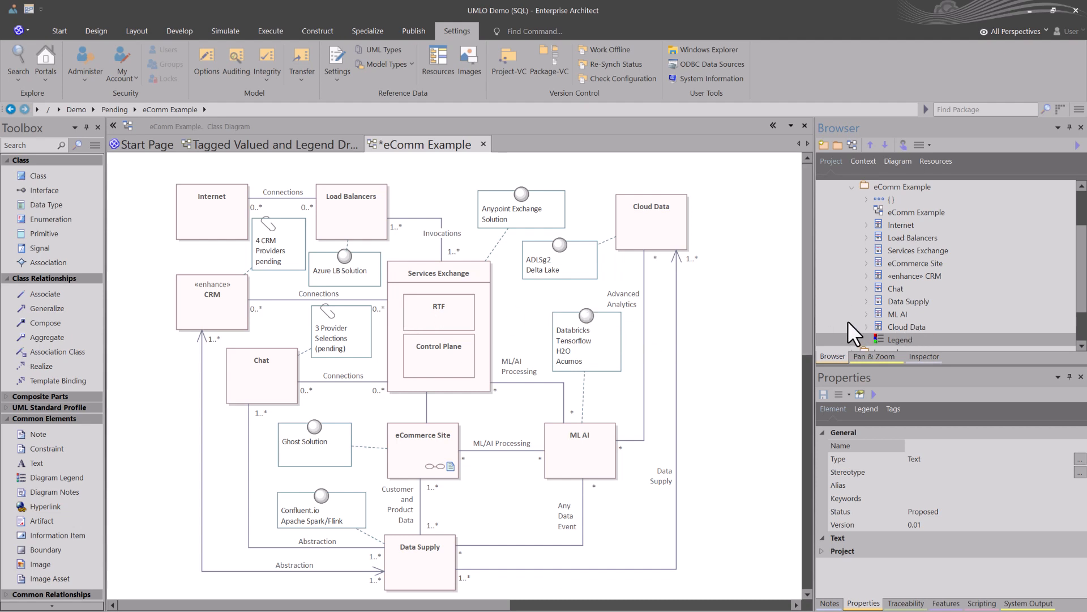
left_click_drag(788, 304, 742, 294)
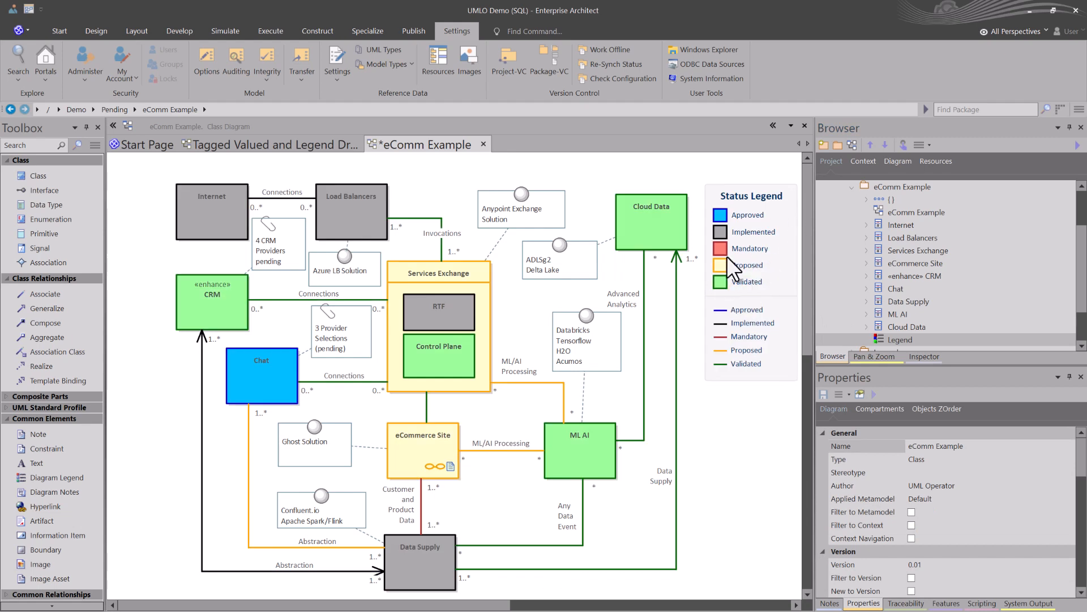
- Examine the element settings of the Status Legend placed on the eComm Example diagram, and close them
left_click(740, 227)
double_click(739, 227)
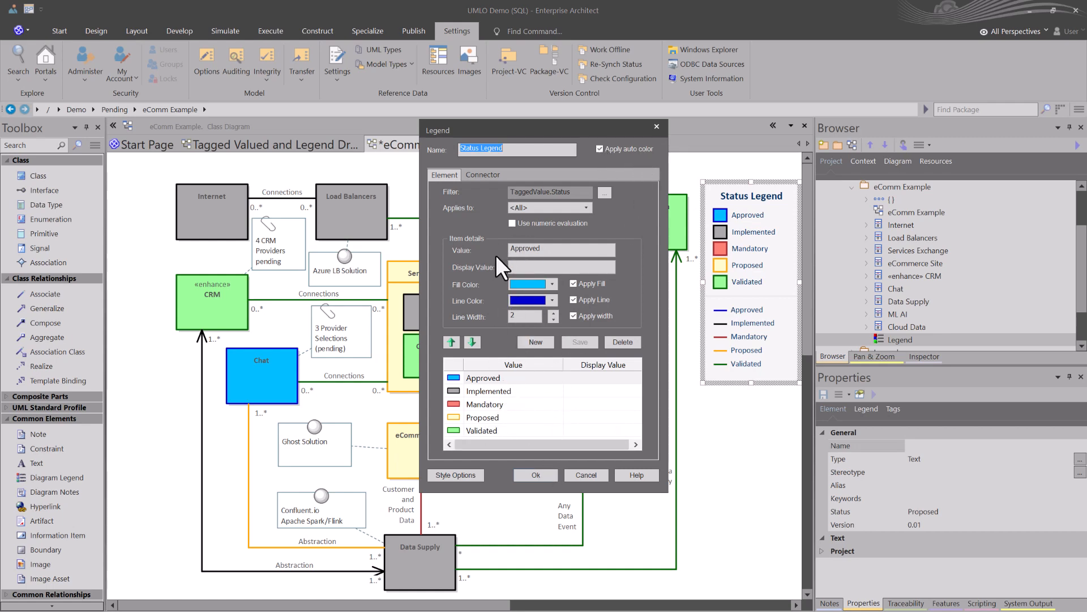
left_click(543, 473)
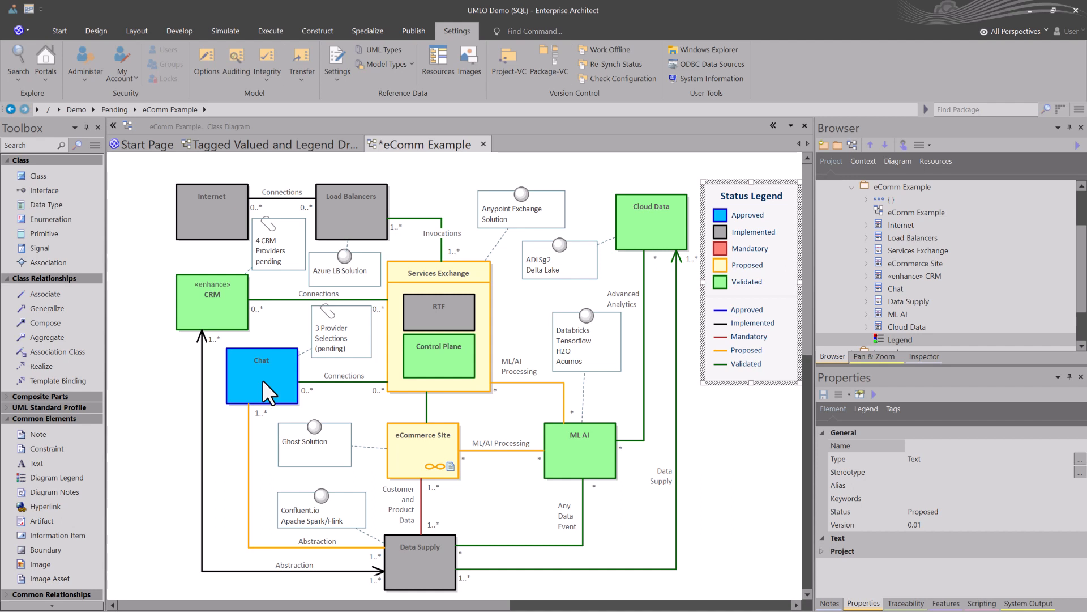
left_click(398, 217)
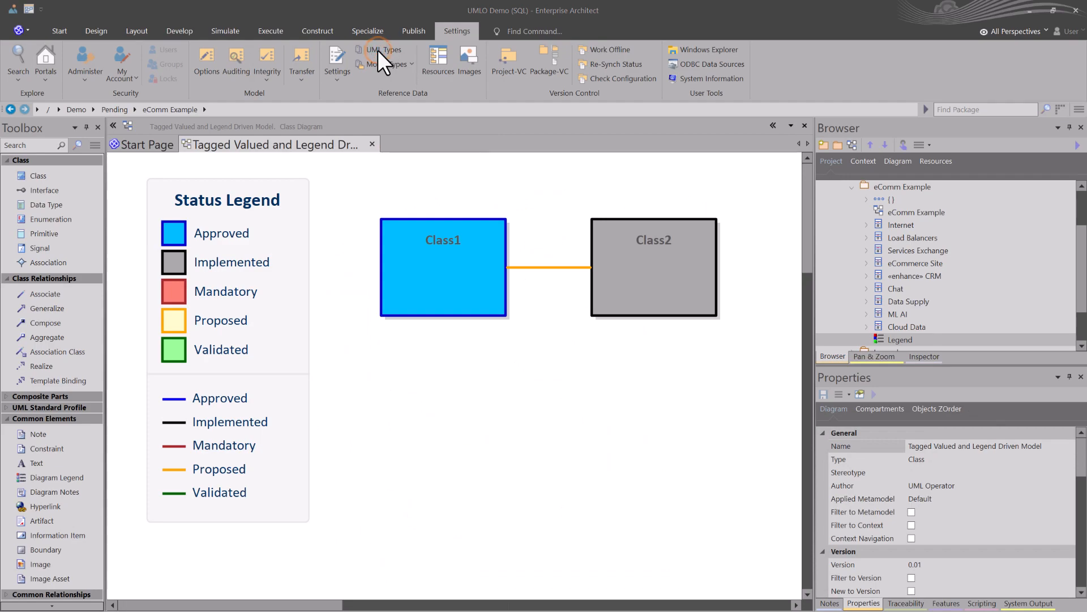
- Review the Status tagged value type's detail, including its list of values and default, in the UML Types, and close the dialog
left_click(379, 50)
left_click(325, 156)
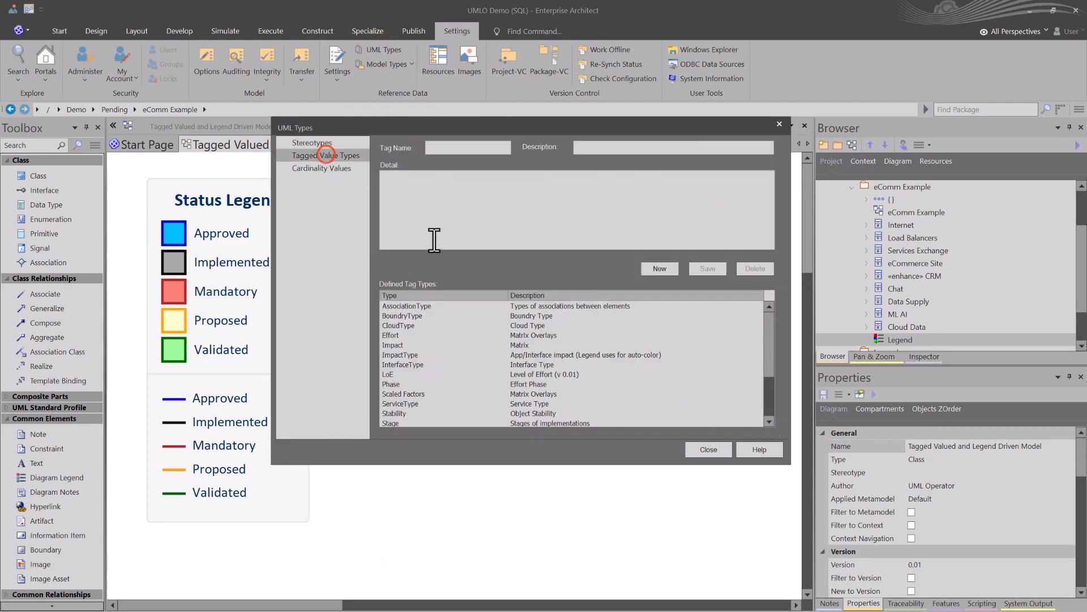
left_click(296, 407)
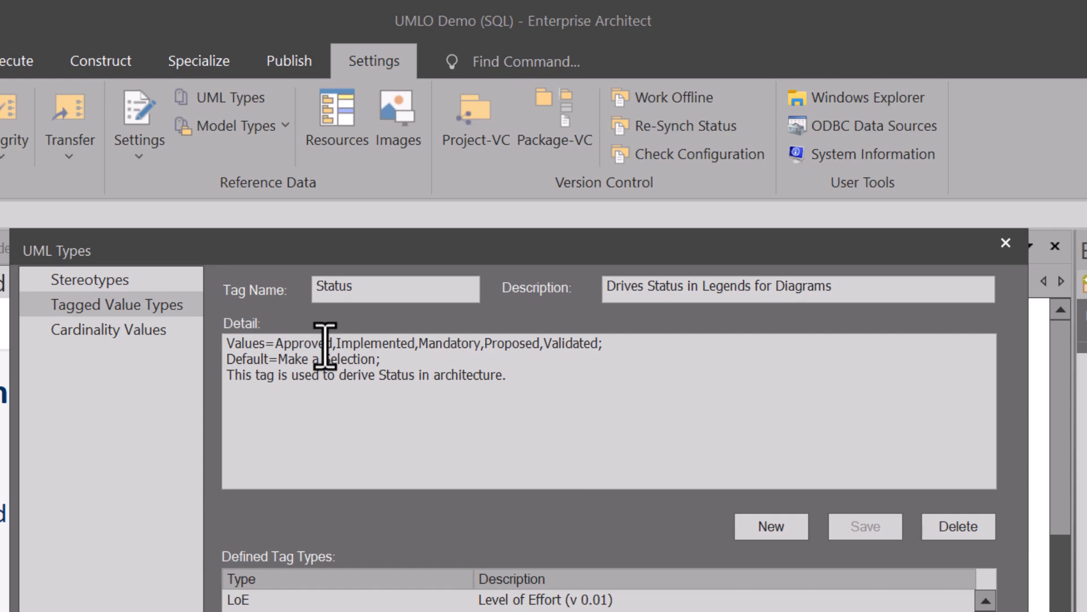
key("BackSpace")
type("S")
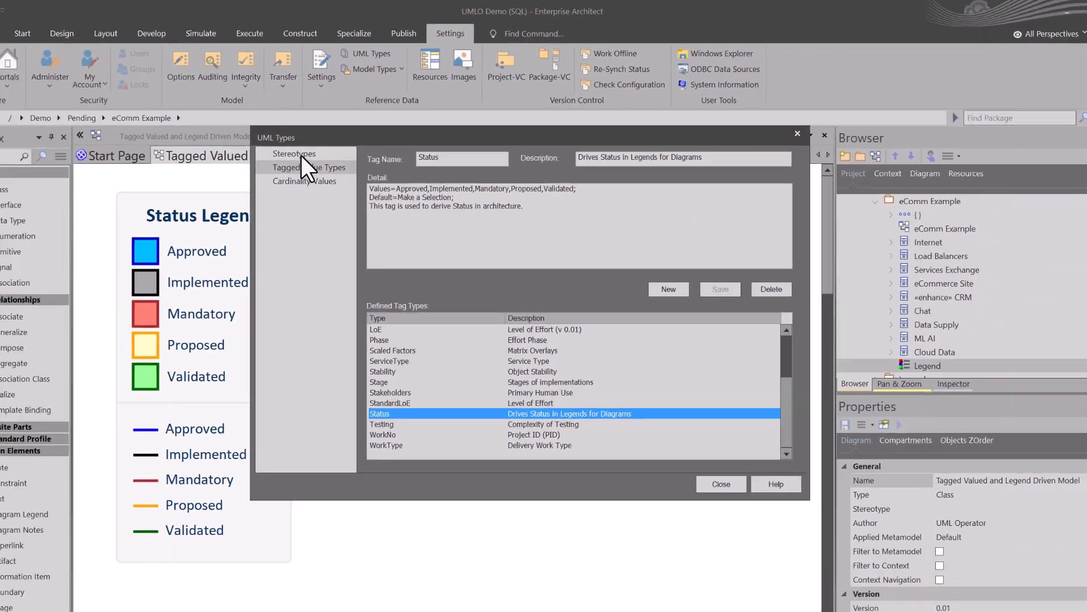
left_click(297, 154)
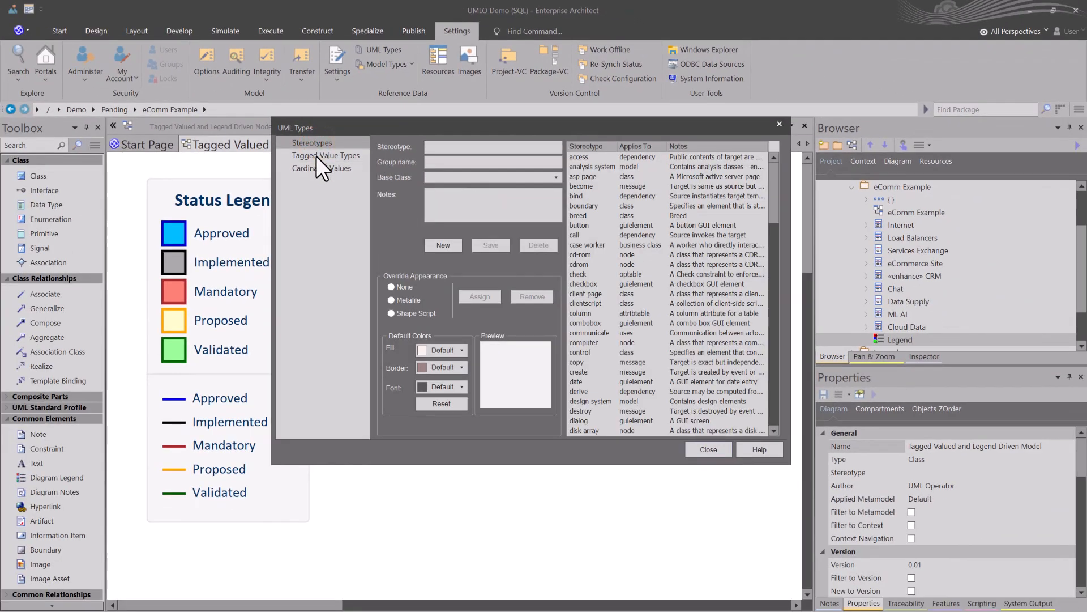
left_click(316, 155)
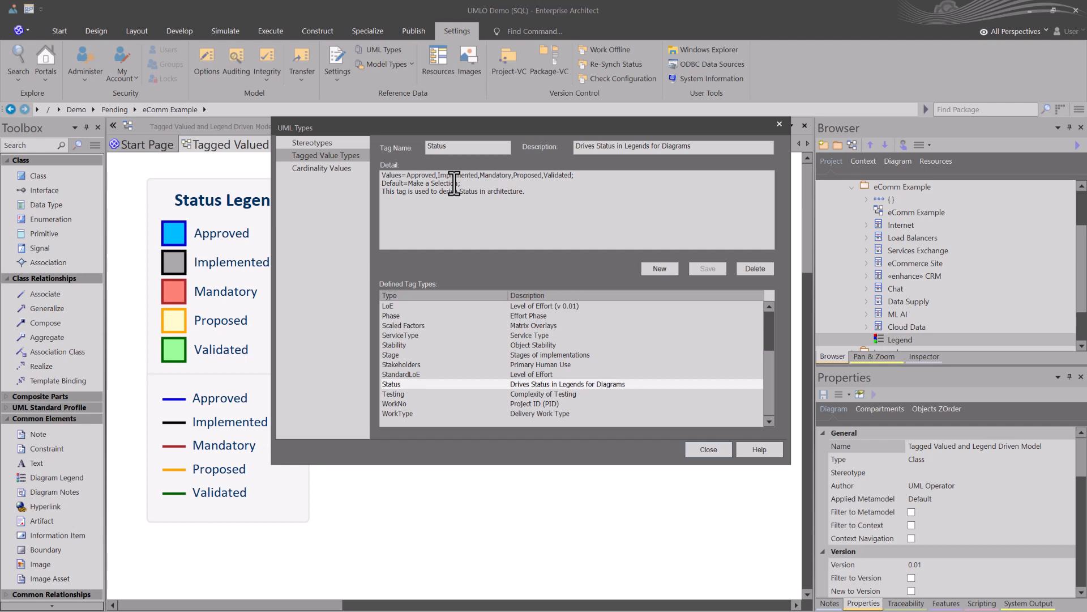
left_click(707, 450)
- Examine the Element and Tagged Value filter options of the Status Legend in the Tagged Valued and Legend Driven Model diagram
left_click(226, 208)
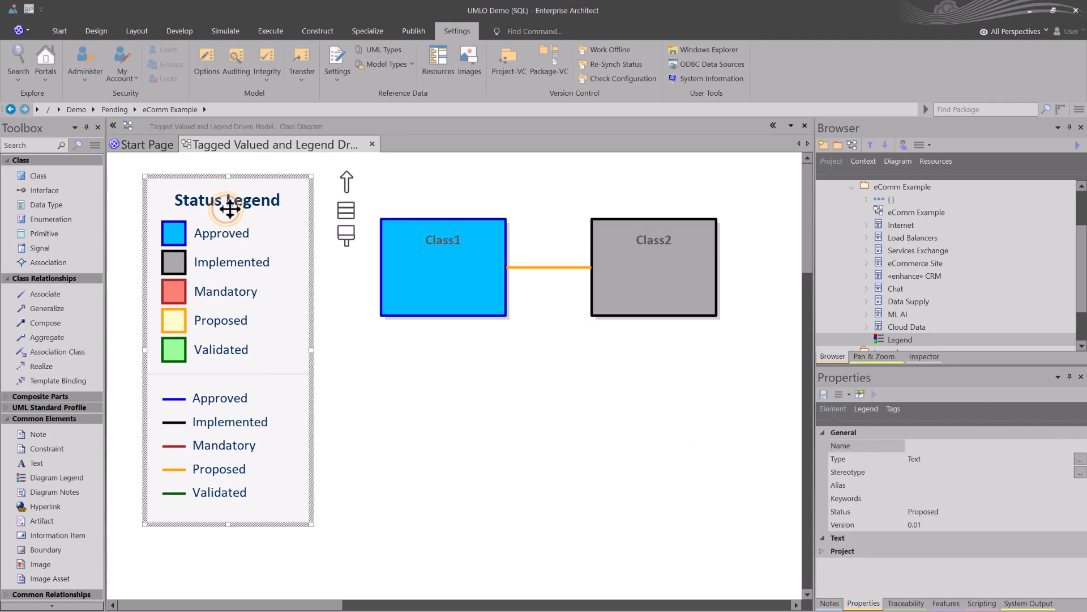
double_click(229, 208)
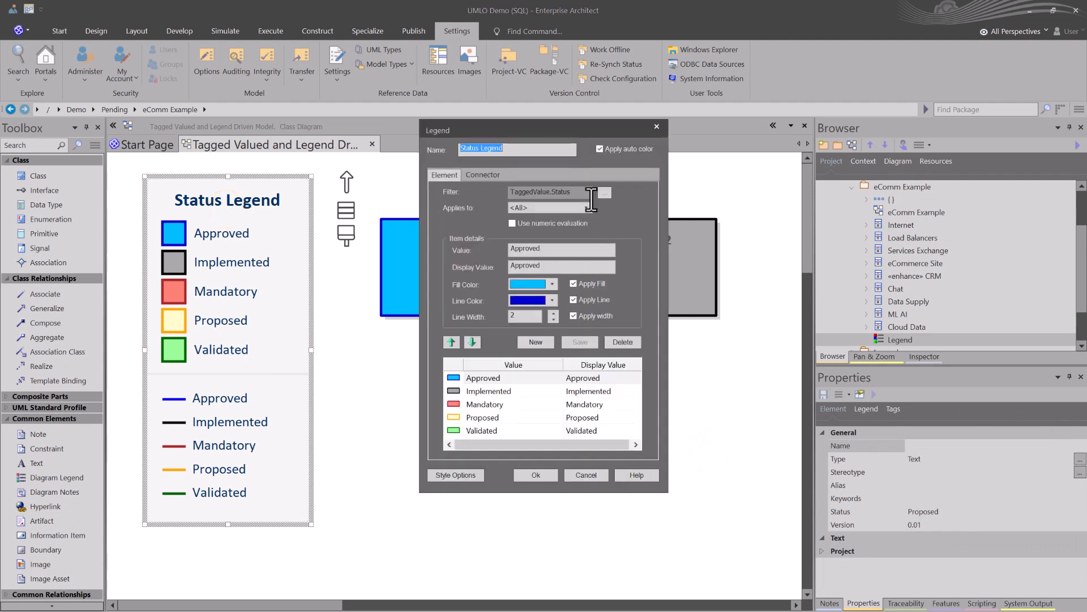
left_click(602, 192)
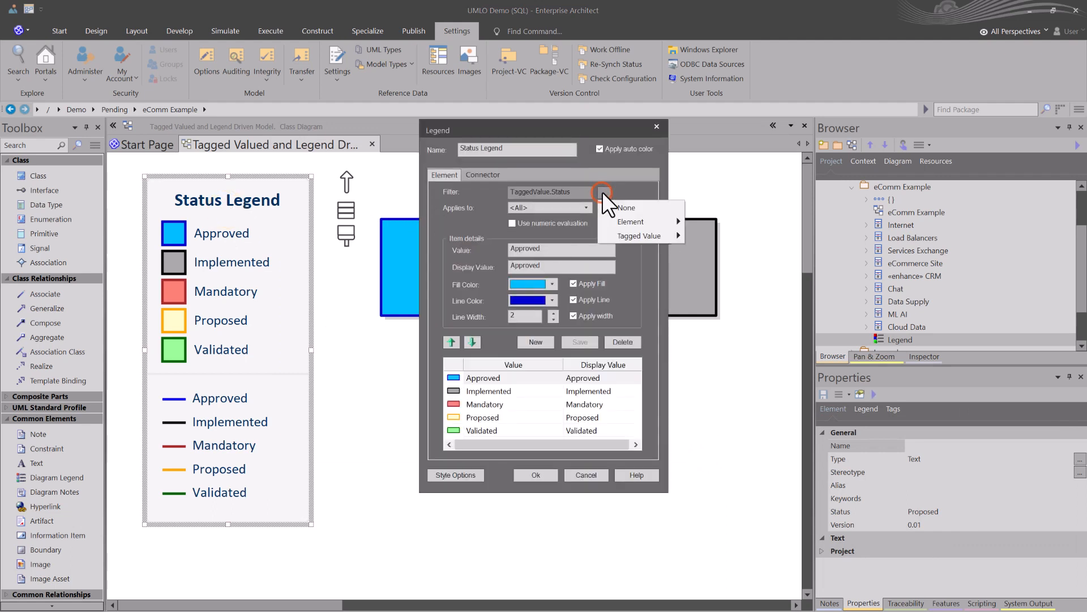
mouse_move(634, 223)
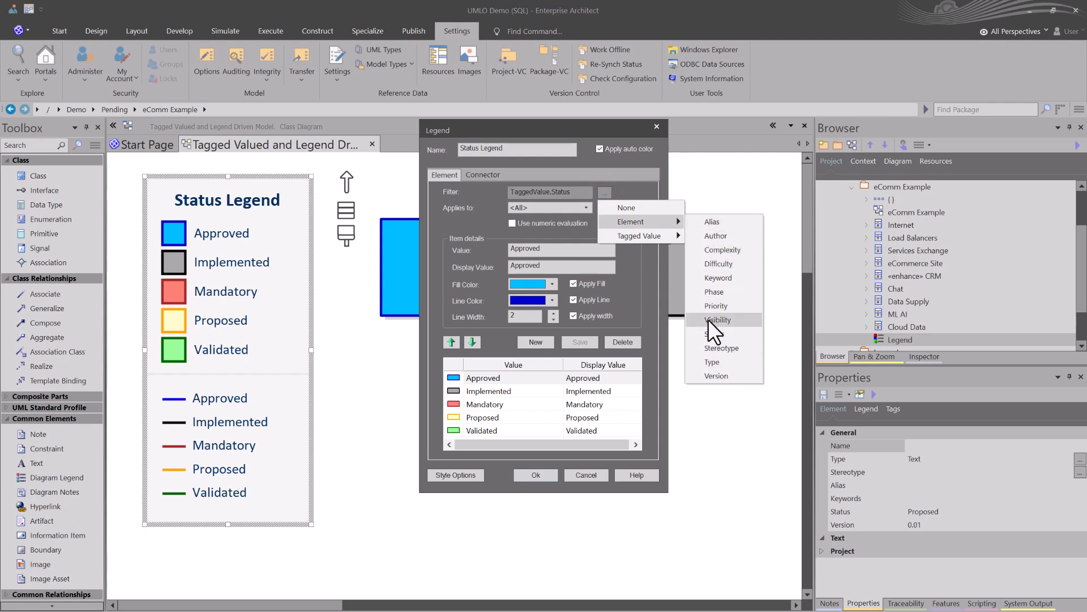
left_click(655, 236)
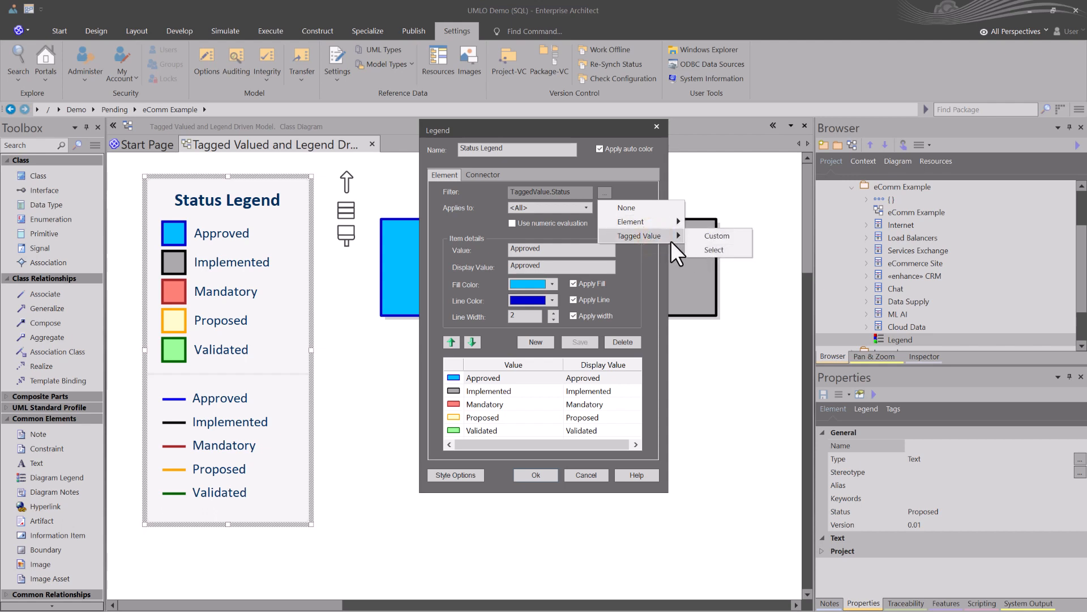
left_click(460, 219)
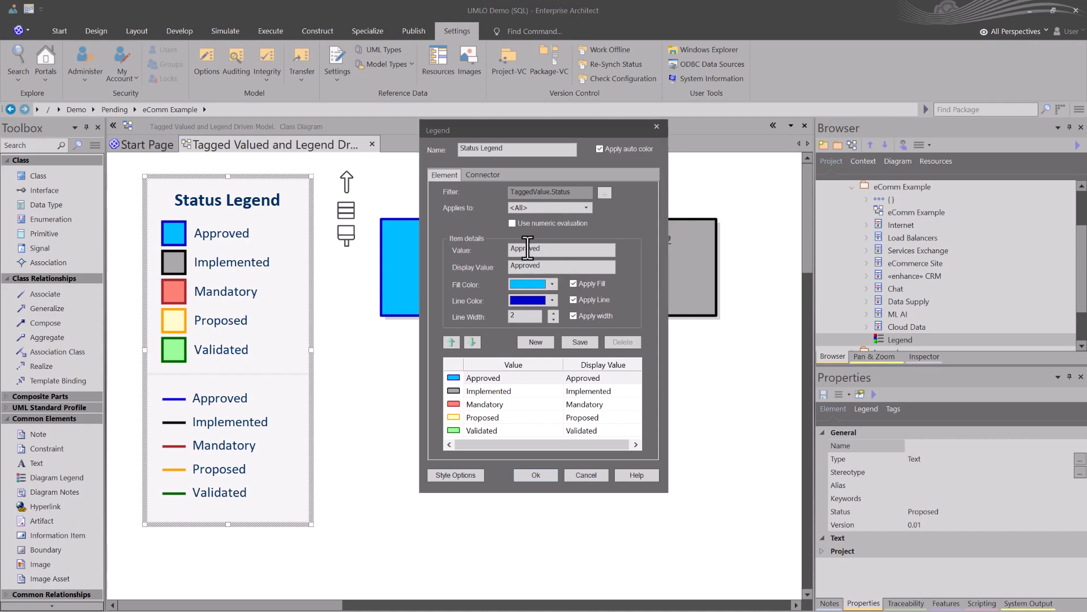
- Set the display value of the Status Legend's Approved element item to "asdfk as", save the item and apply the legend
double_click(532, 247)
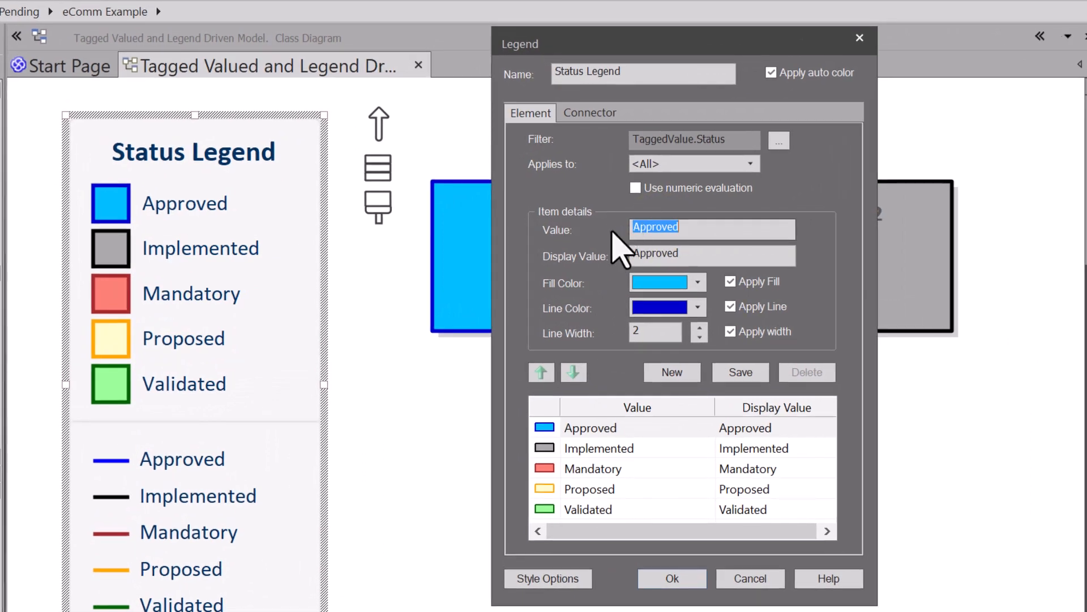
double_click(649, 255)
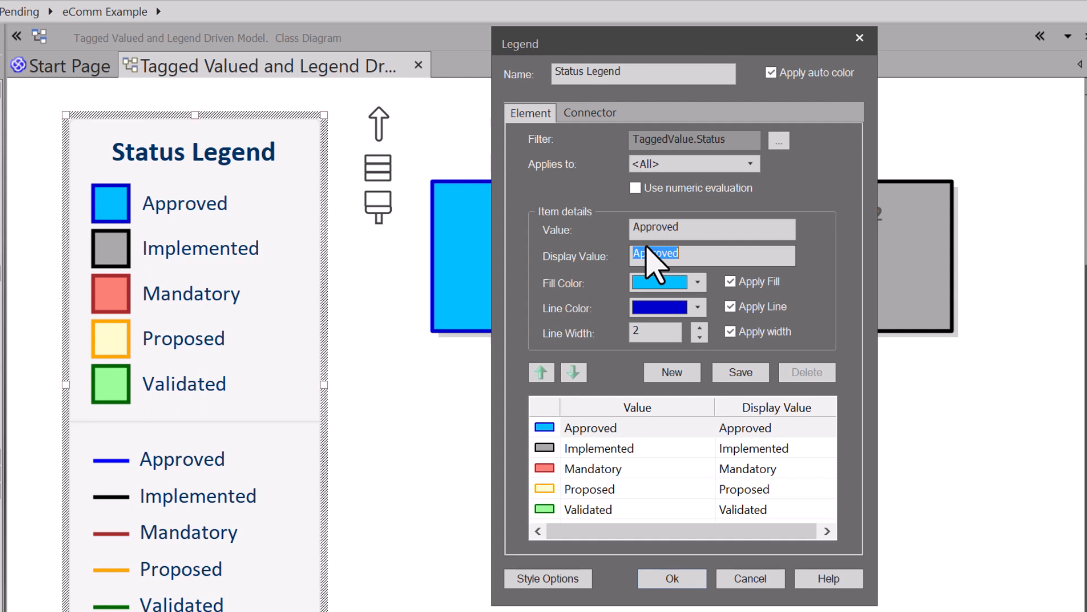
left_click(650, 226)
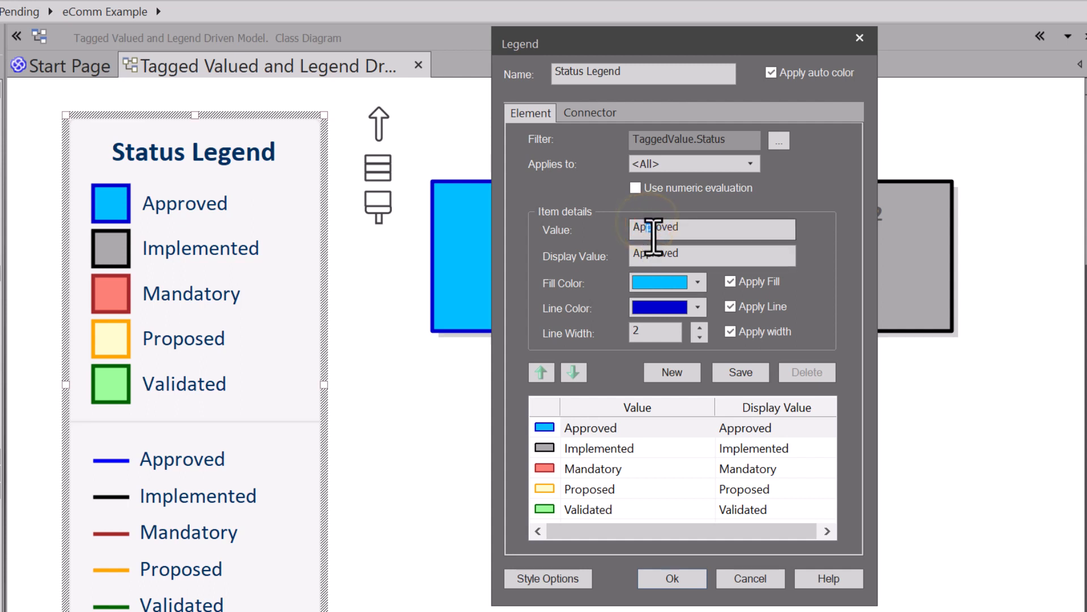
double_click(651, 253)
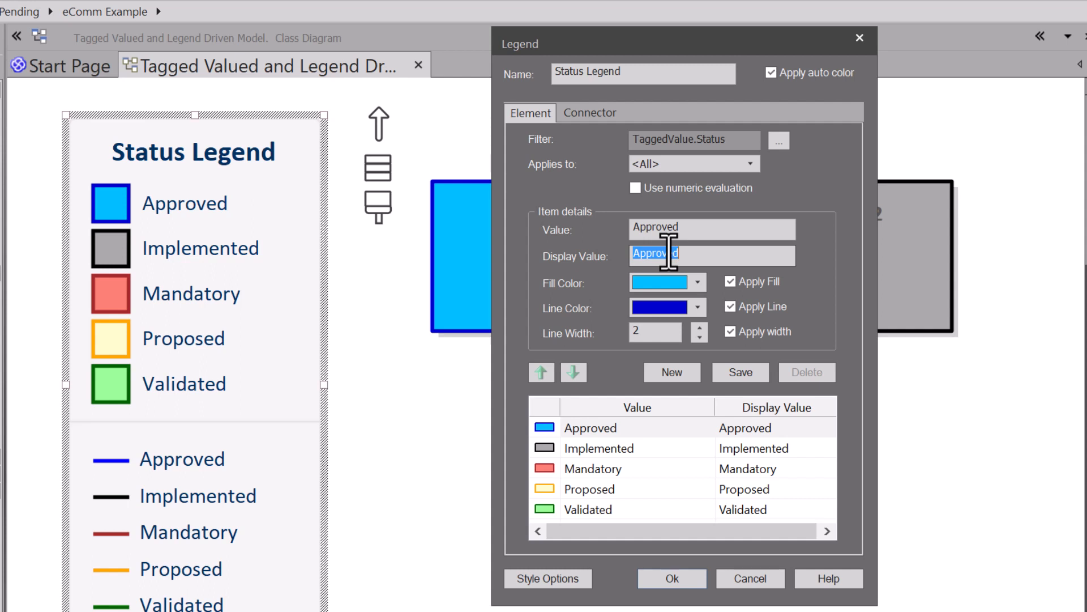
type("asdfk as")
left_click(731, 374)
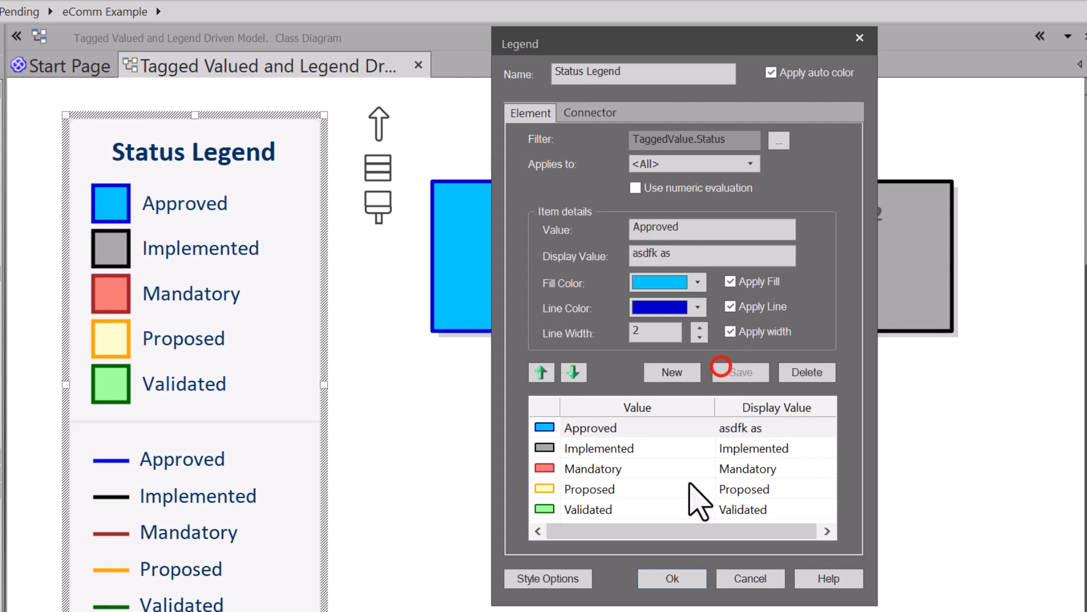
left_click(670, 578)
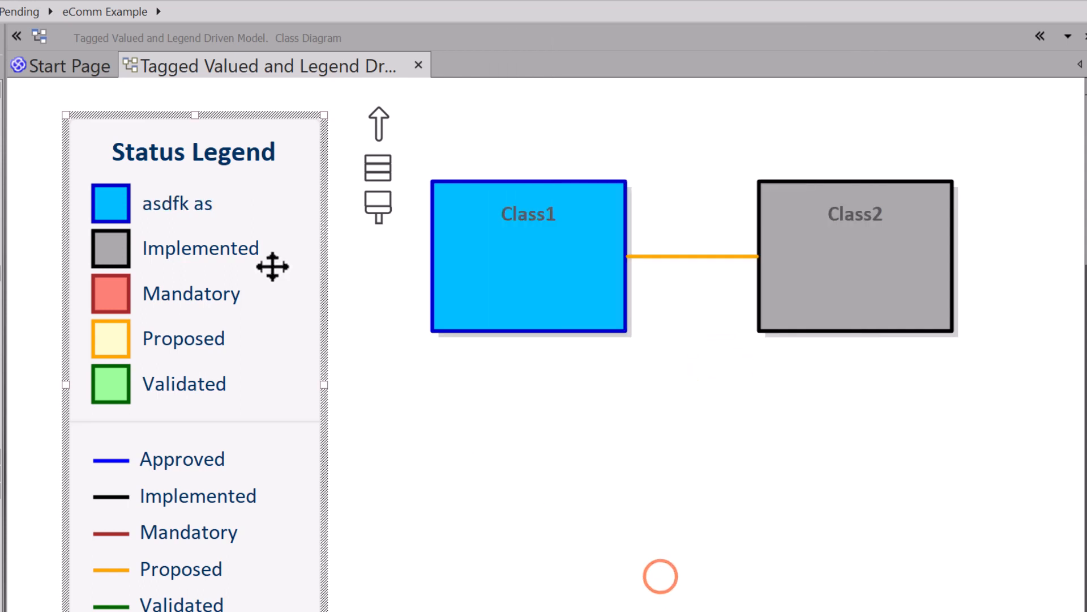
- Copy the Approved item's value into its display value in the Status Legend, save the item and apply the legend
double_click(163, 214)
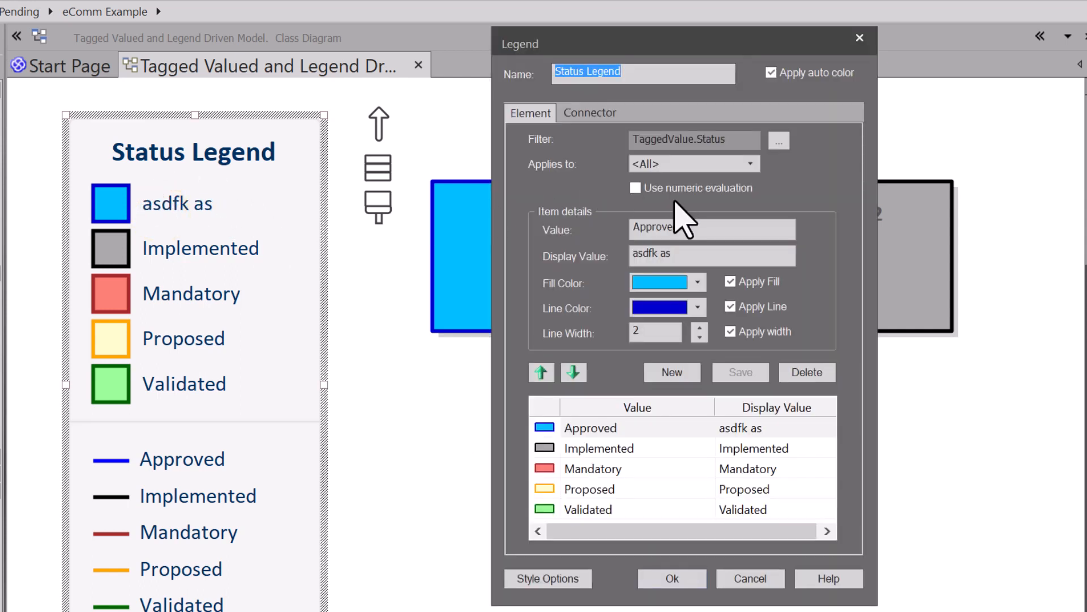
left_click_drag(674, 253, 630, 255)
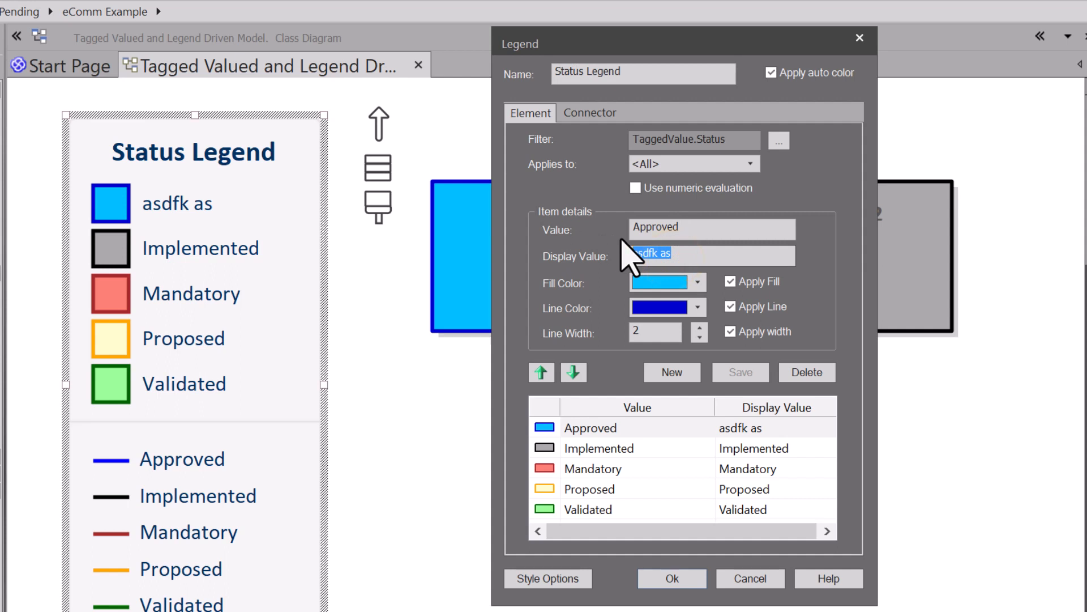
double_click(651, 225)
key("ctrl+c")
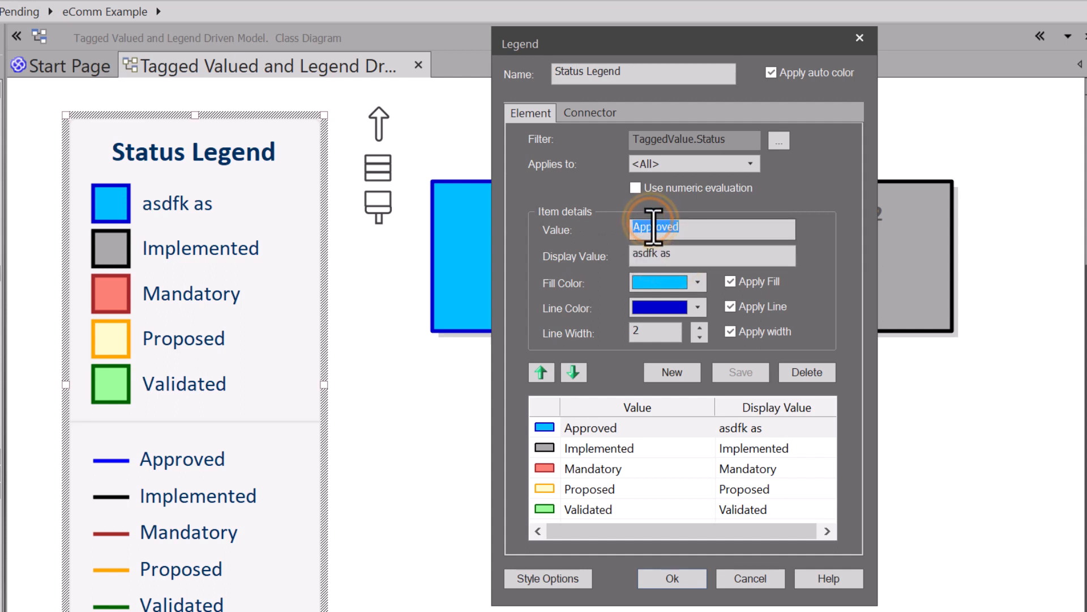
left_click(660, 253)
left_click_drag(698, 254, 535, 260)
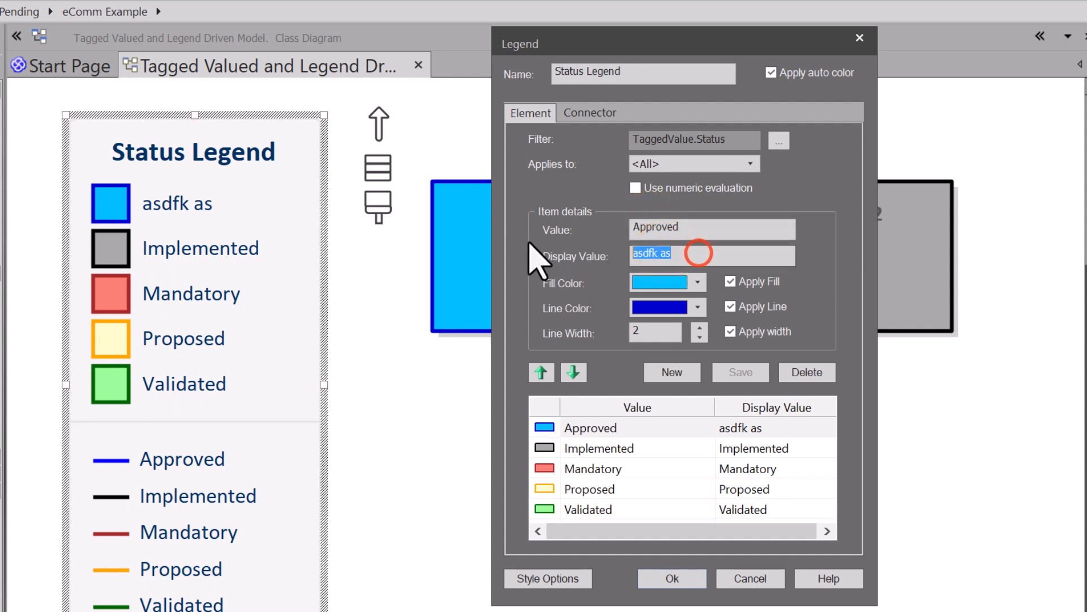
key("ctrl+v")
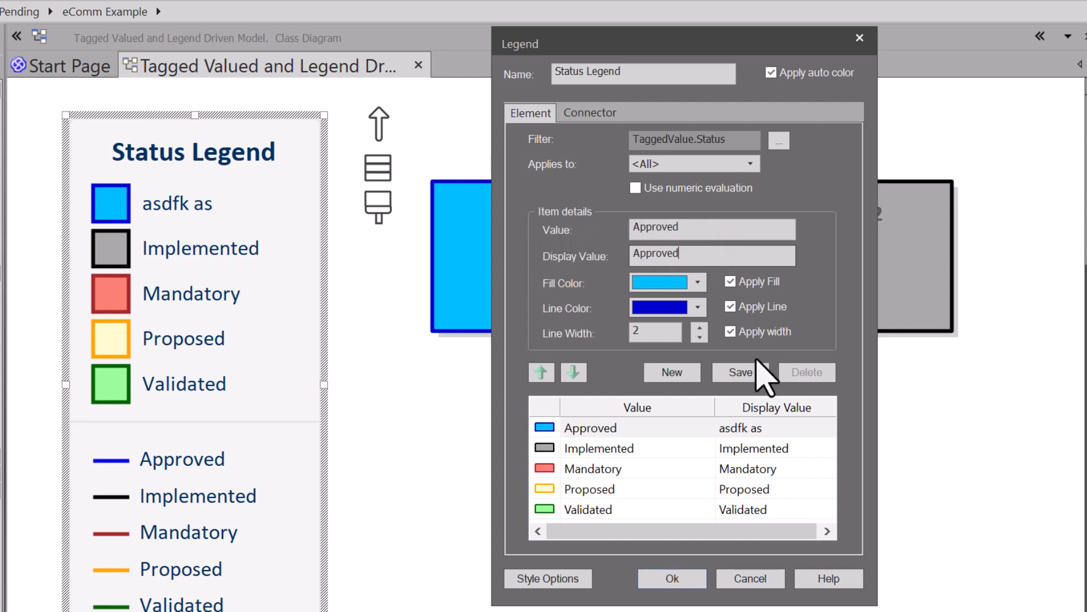
left_click(742, 372)
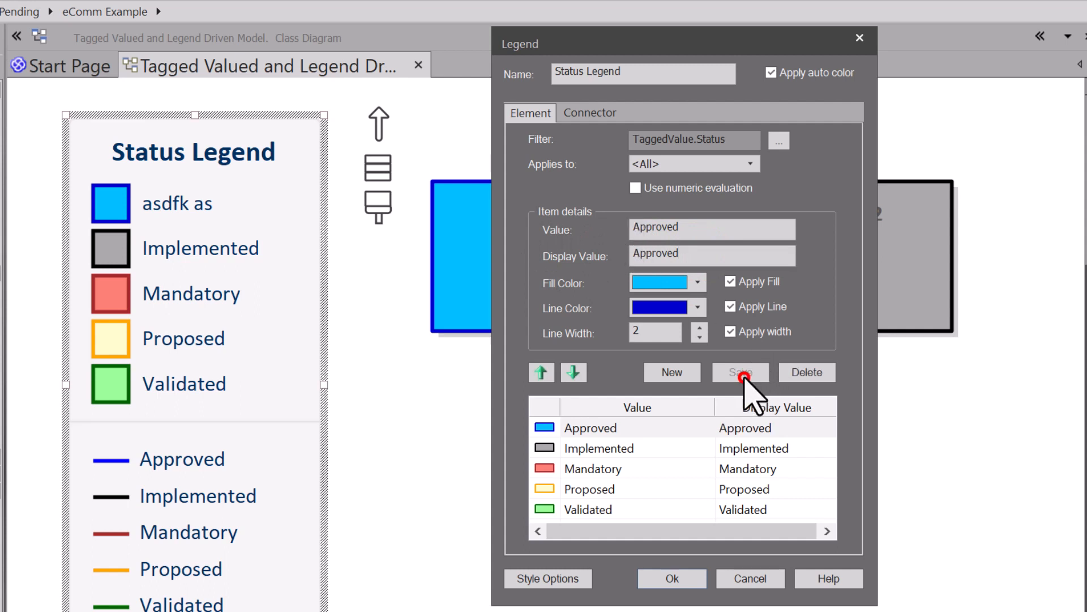
left_click(672, 578)
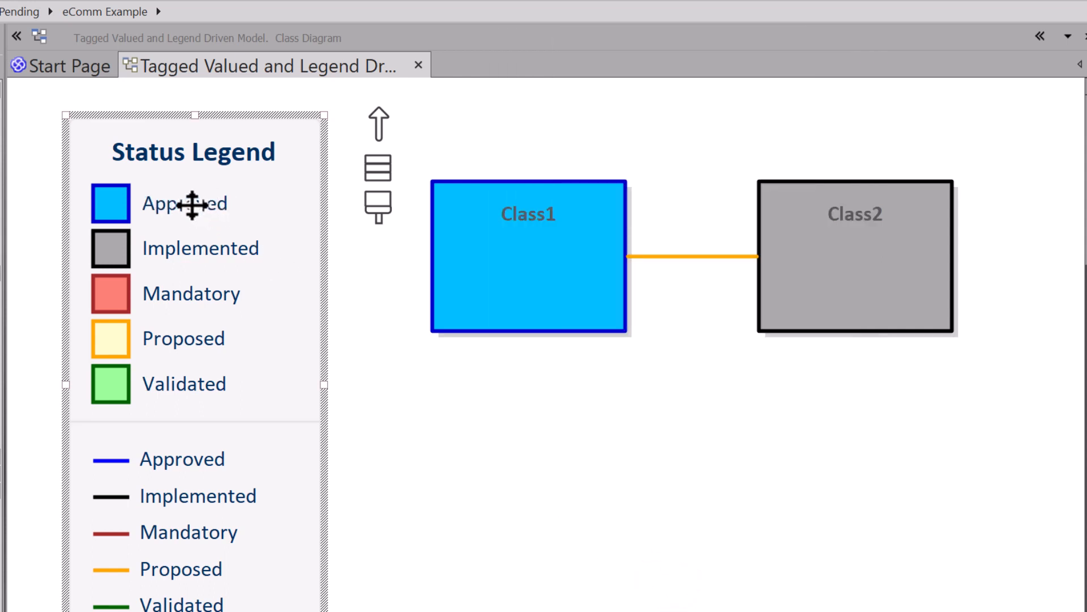